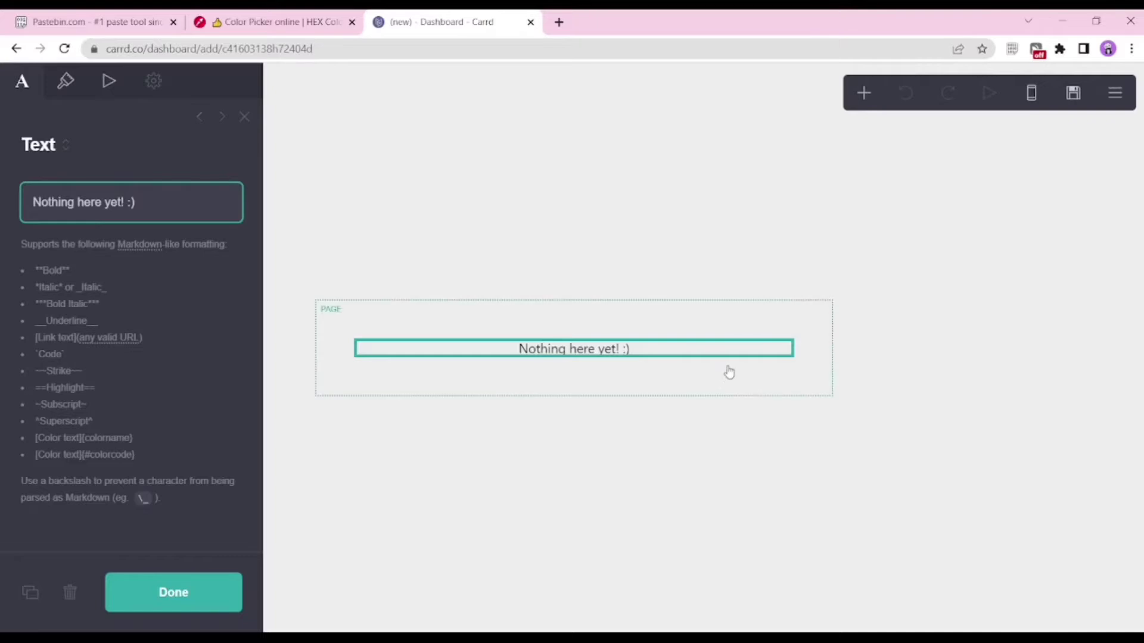
Step: Add a test Embed block, delete it, and select the 'Nothing here yet' placeholder text
click(863, 93)
click(795, 381)
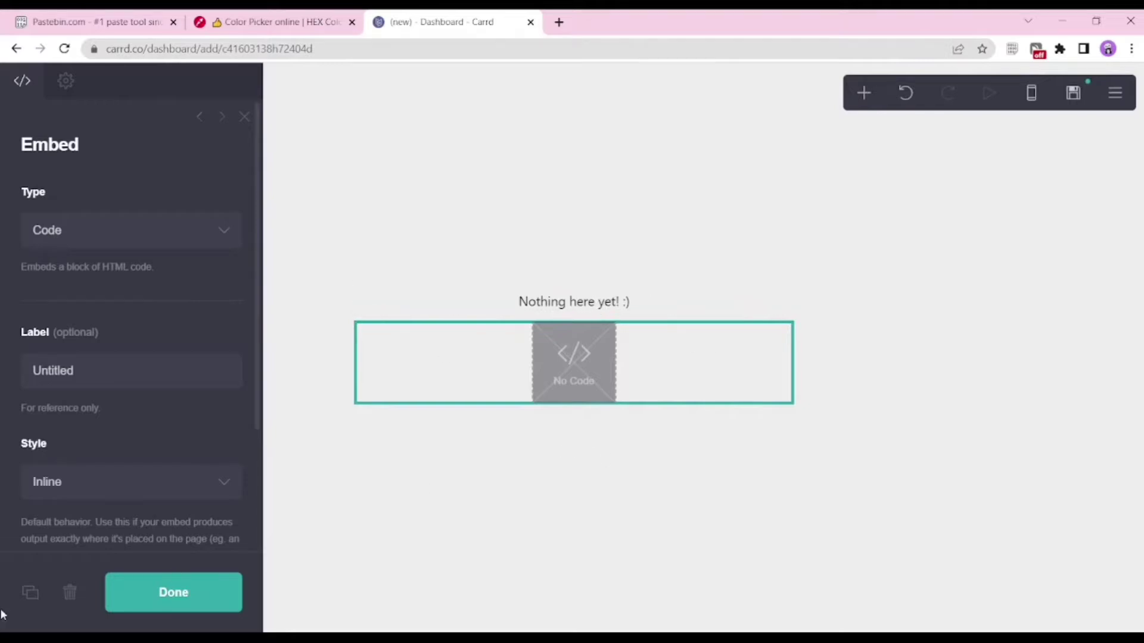
click(69, 592)
click(565, 355)
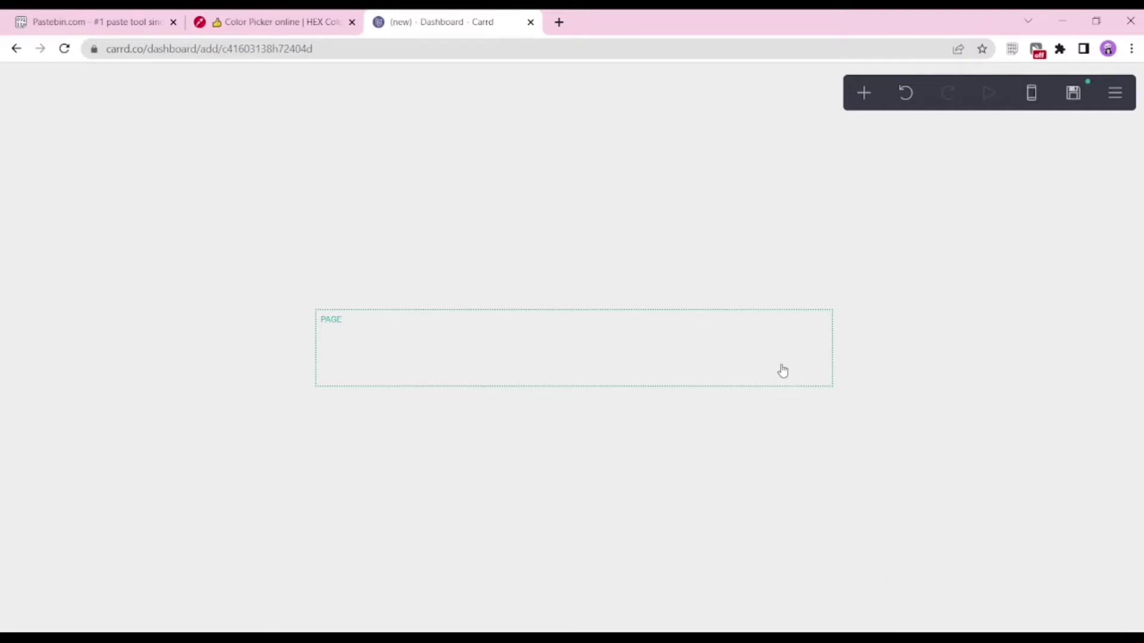
Step: Set the page width to 25 with 0.5 vertical and horizontal padding, keeping mobile optimisation automatic
click(783, 370)
click(232, 388)
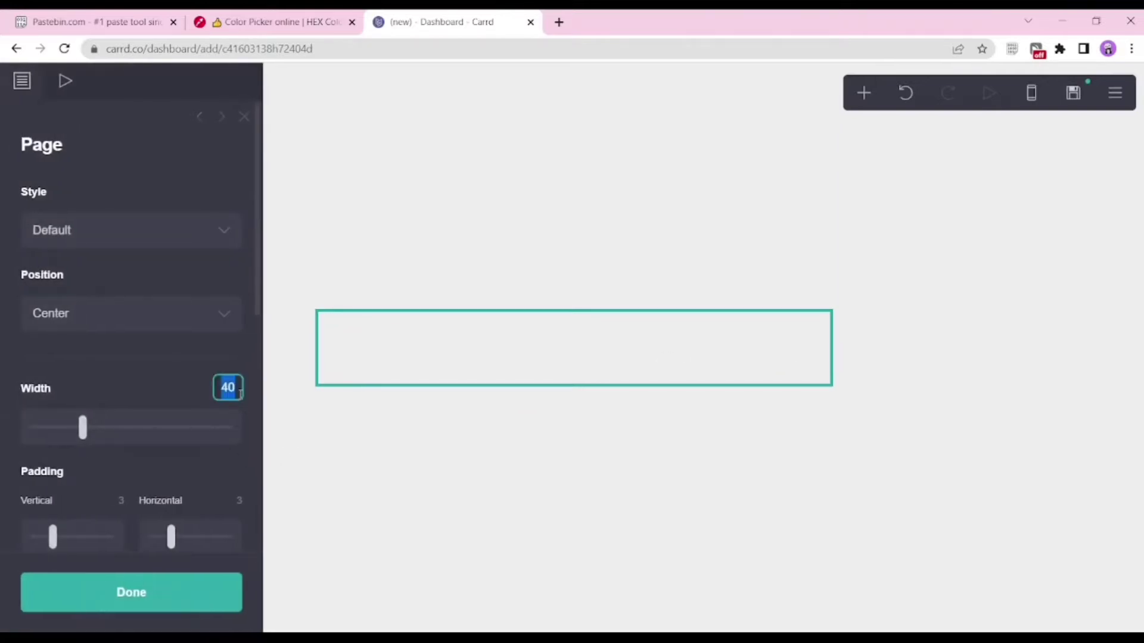
text(25)
key(Tab)
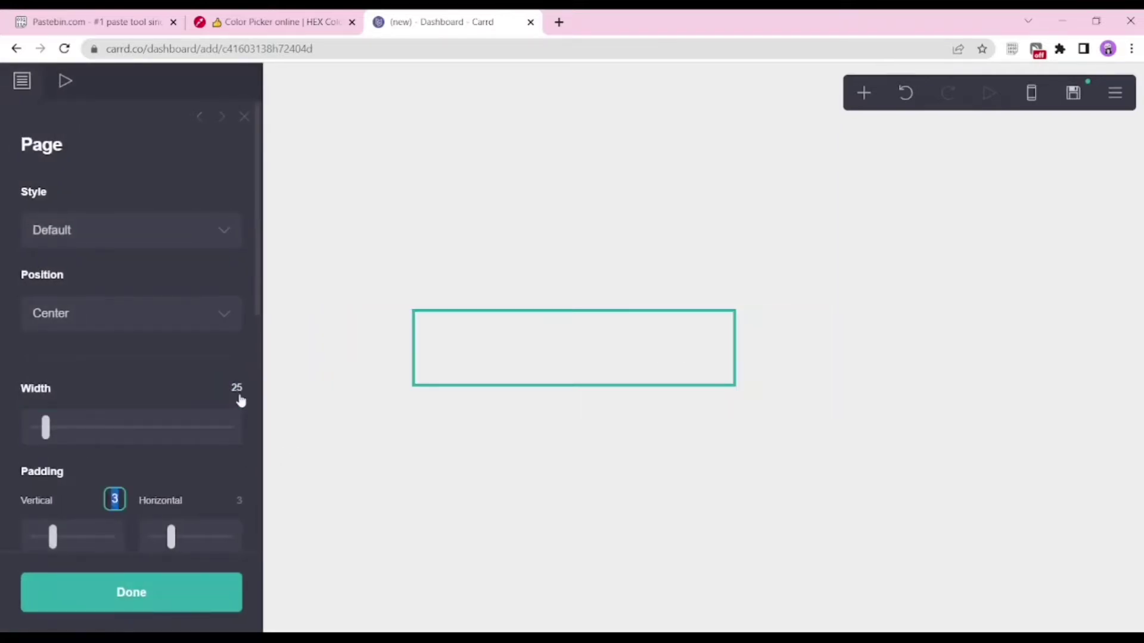
text(0.5)
key(Return)
key(Tab)
text(0.5)
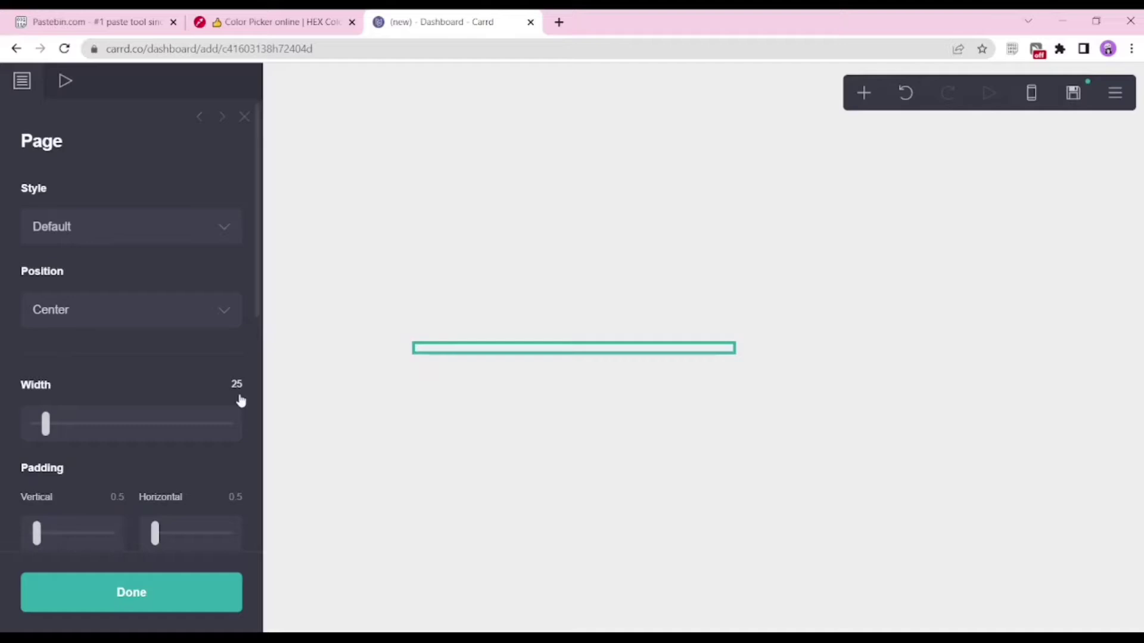
scroll(240, 405, down, 8)
click(84, 408)
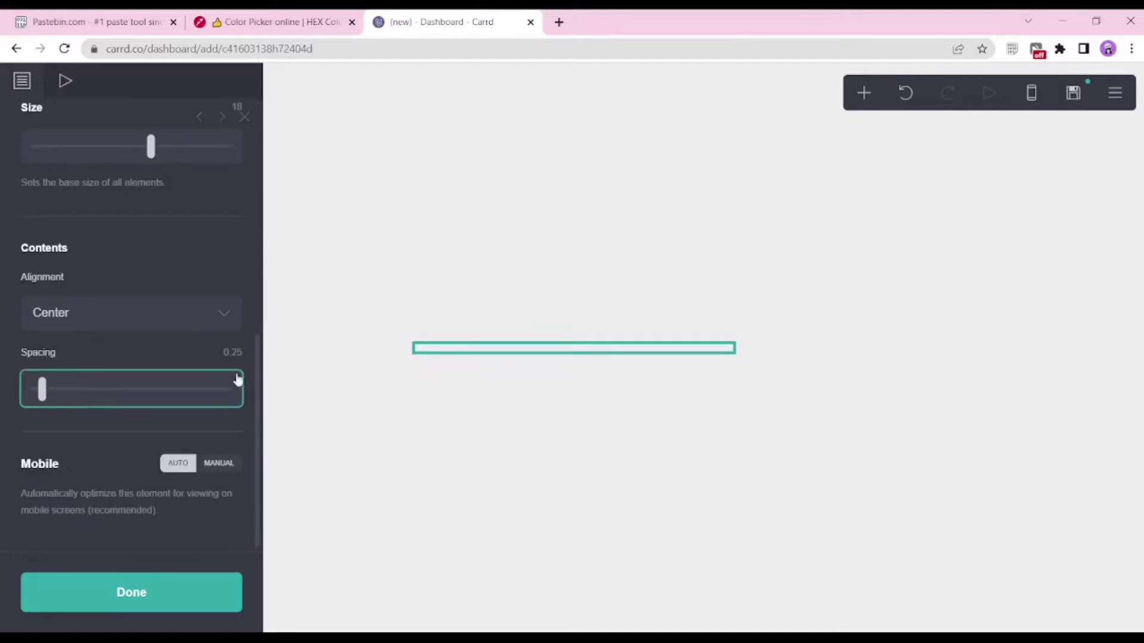
click(223, 467)
click(177, 192)
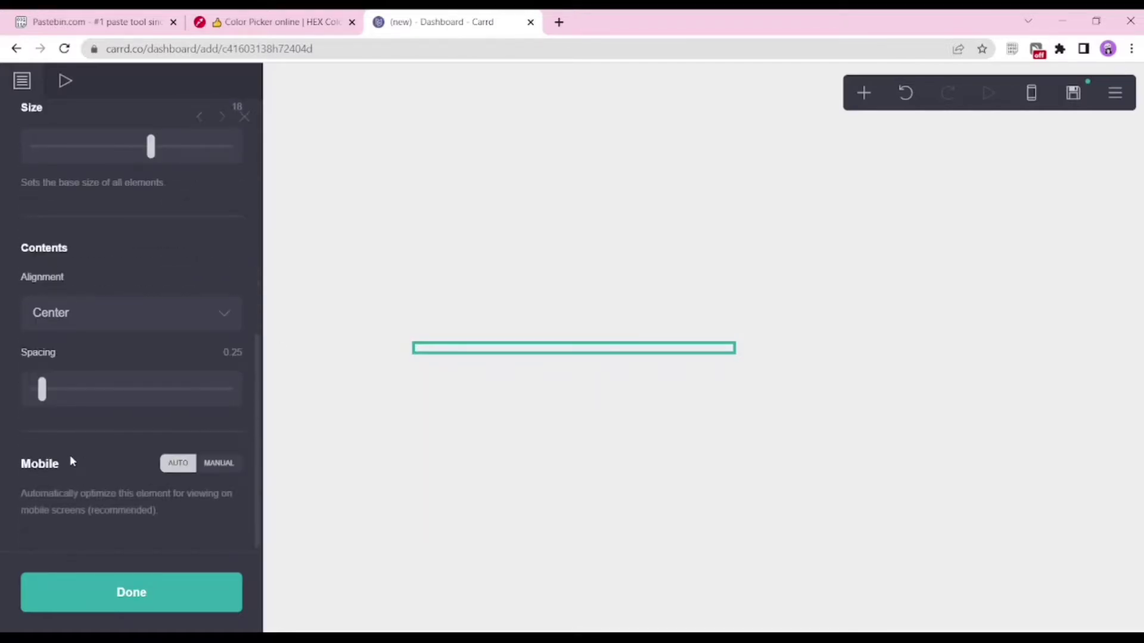
Step: Give the page a white #FFFFFF background
click(147, 609)
key(ctrl+shift+Tab)
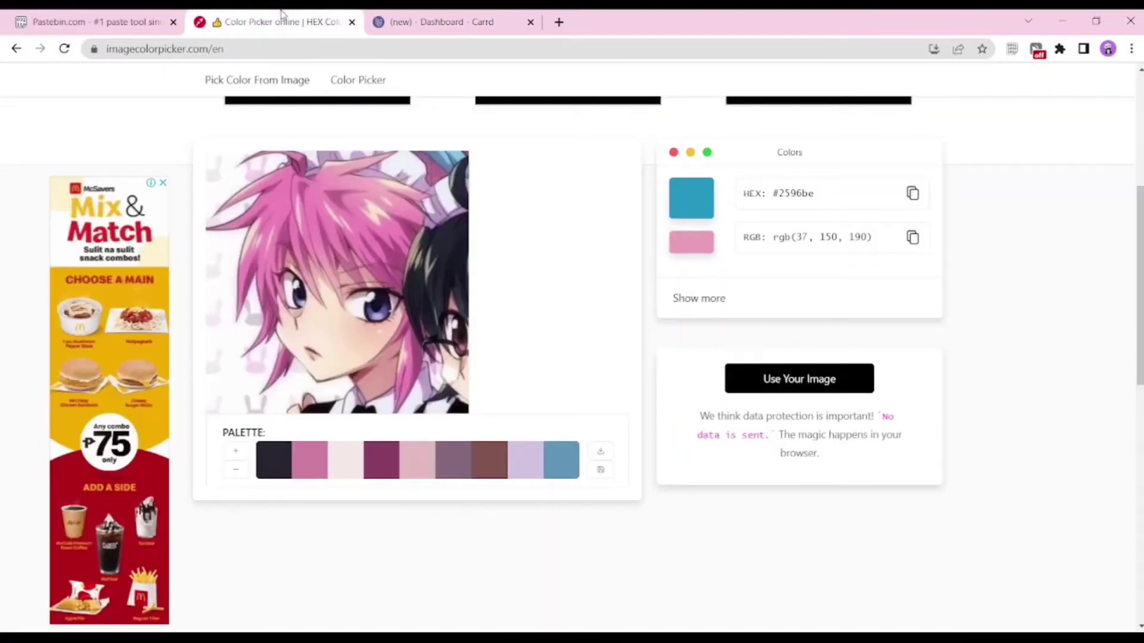
click(471, 22)
click(83, 278)
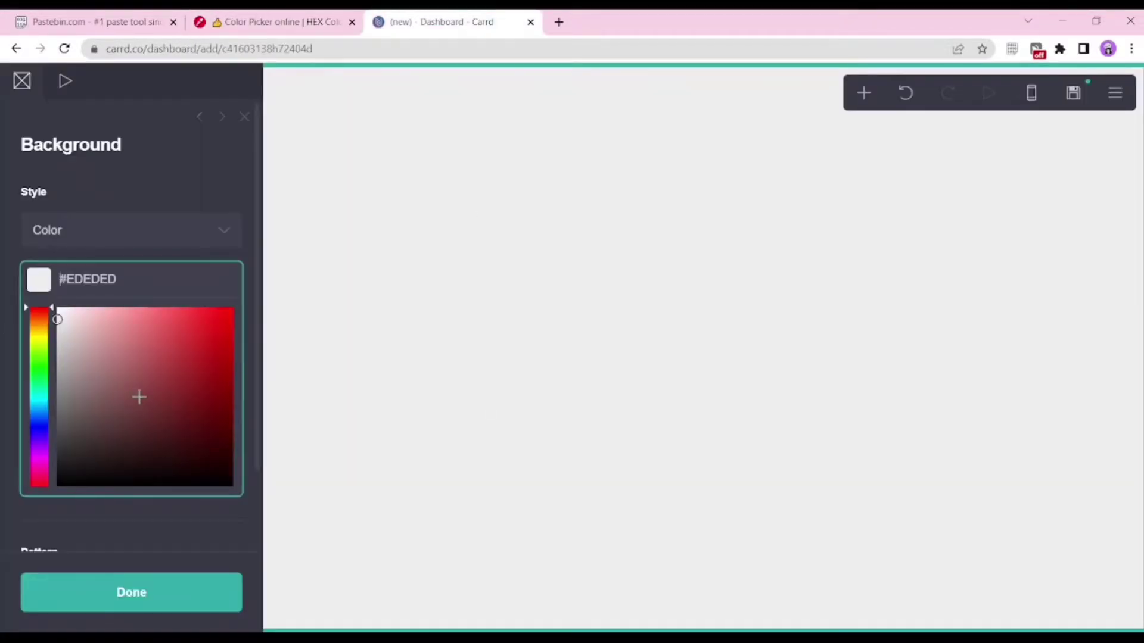
drag(138, 396, 2, 191)
click(682, 298)
click(564, 347)
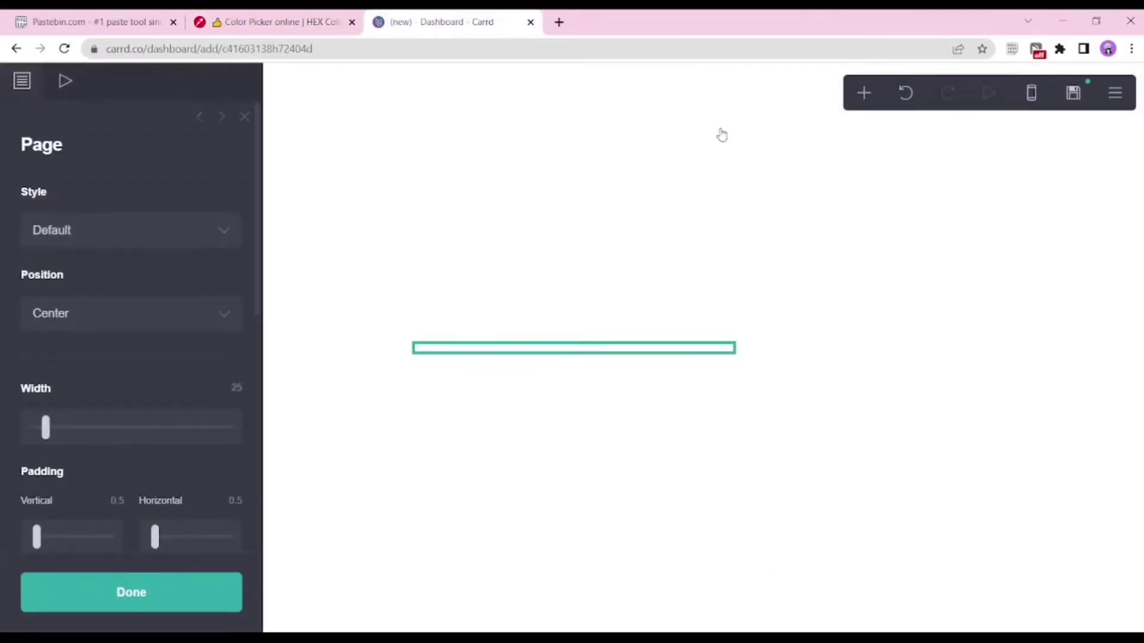
Step: Add a container to the page with 0.5 vertical and horizontal padding
click(858, 91)
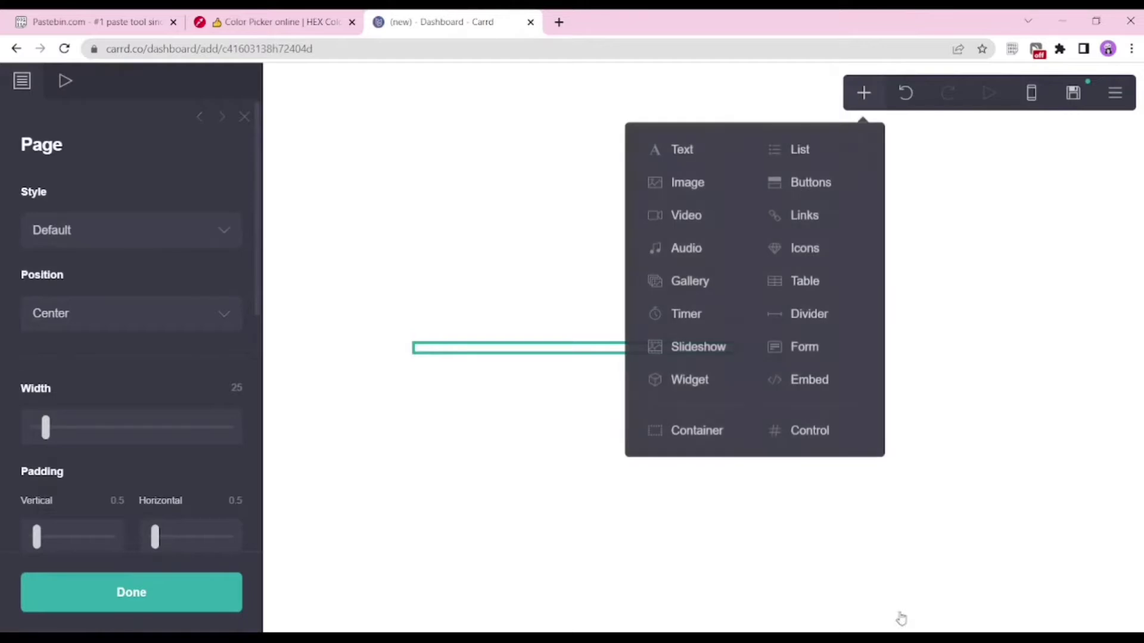
click(688, 439)
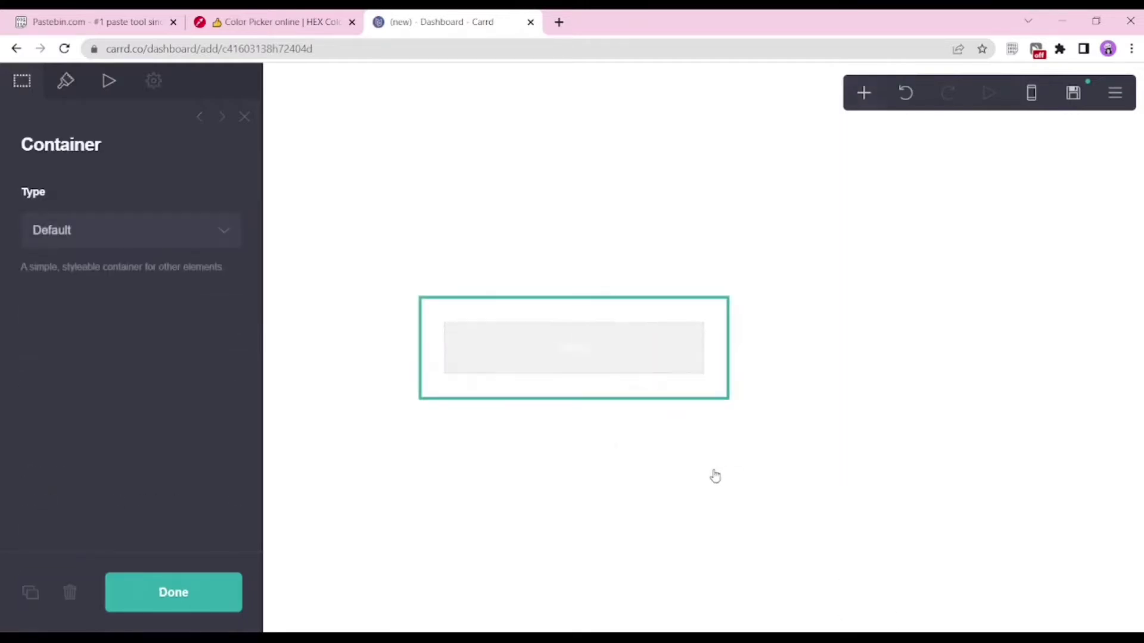
click(65, 80)
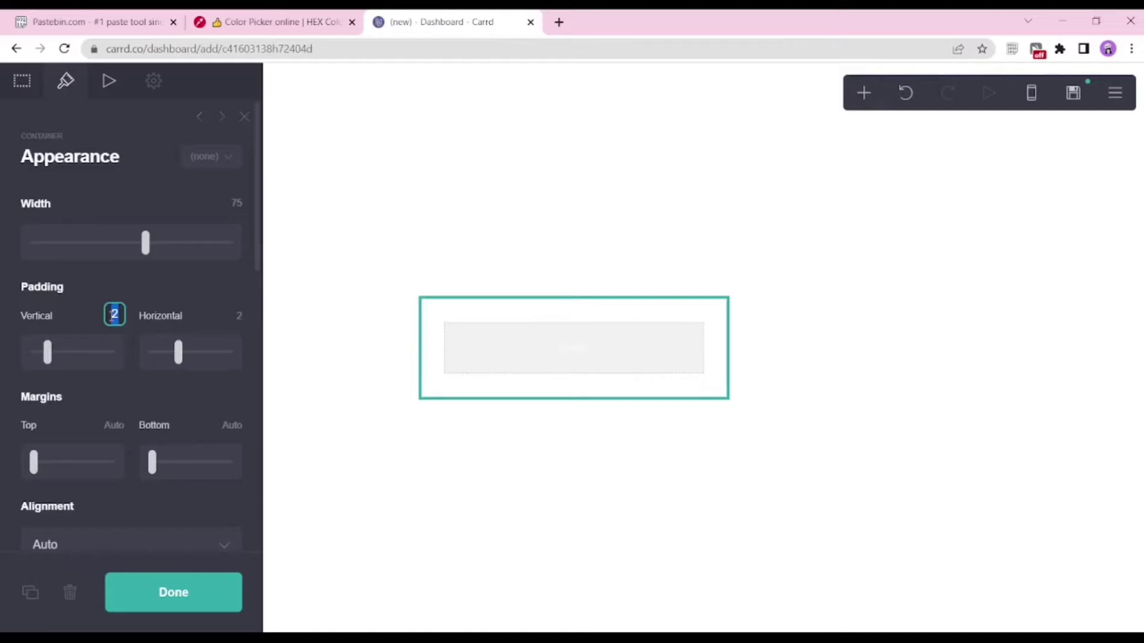
text(0.5)
key(Tab)
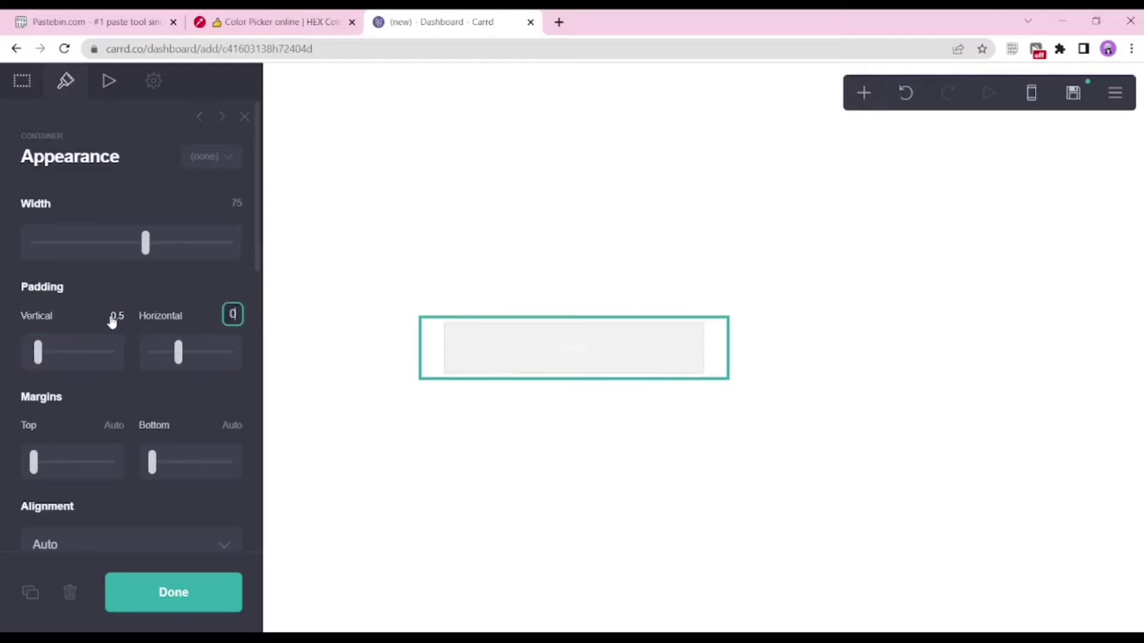
text(0.5)
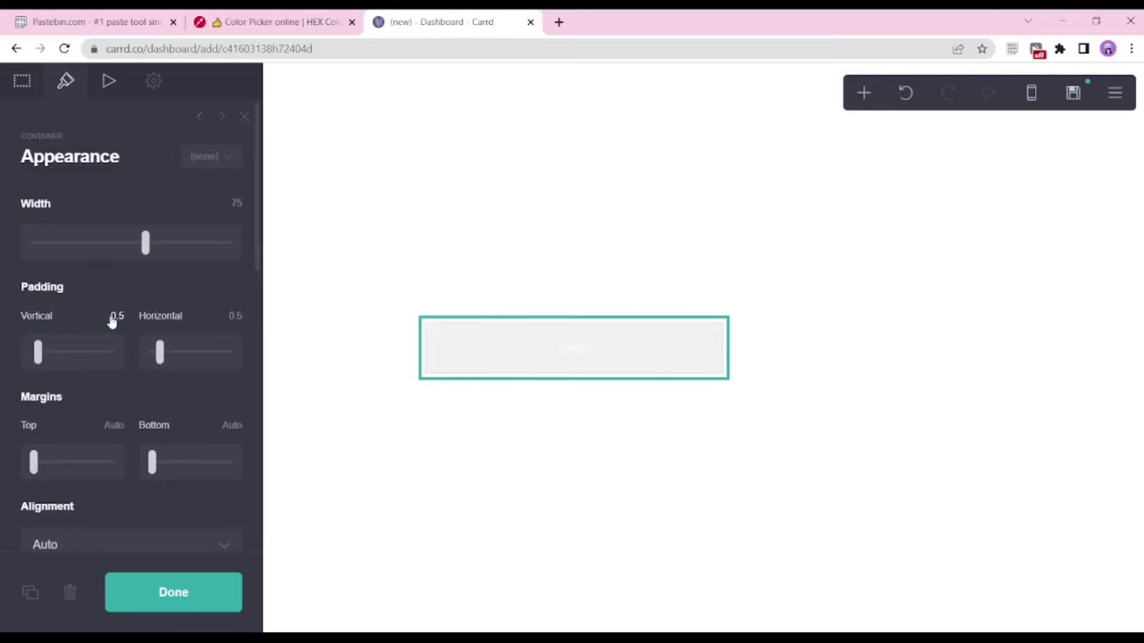
Step: Make the container two columns with 0.5 gutters
click(20, 80)
click(86, 283)
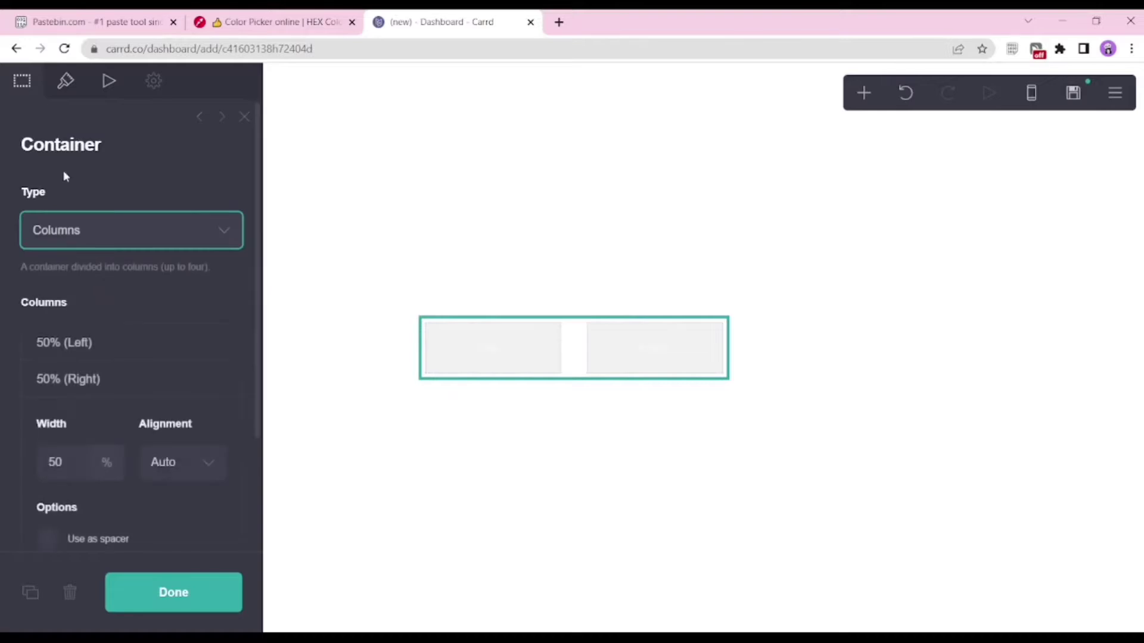
click(65, 82)
click(225, 394)
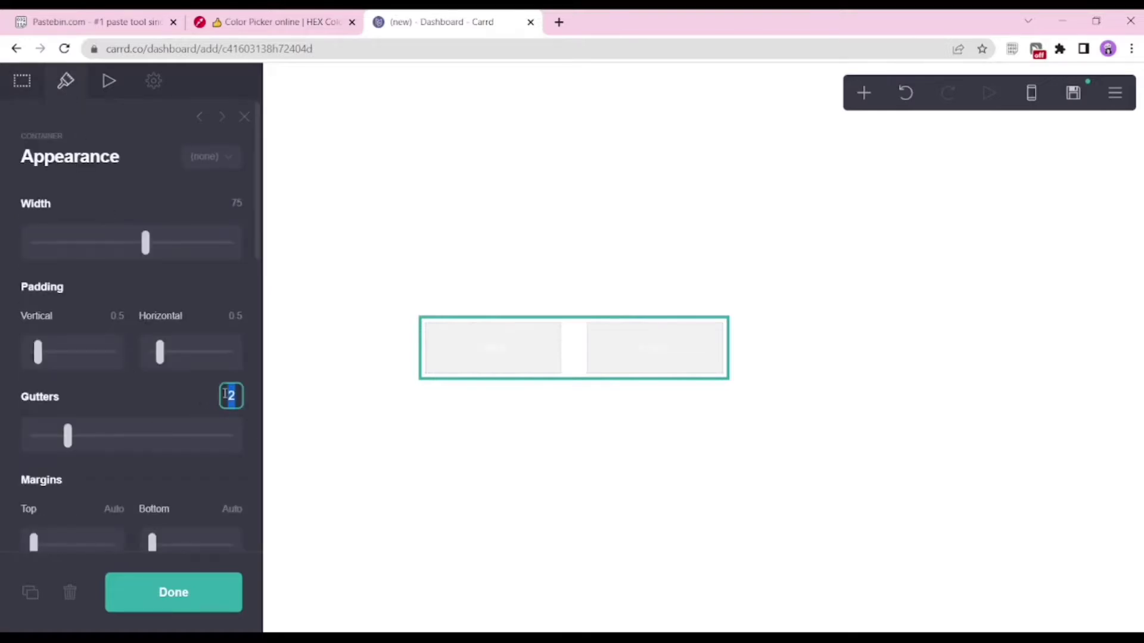
text(0.5)
key(Return)
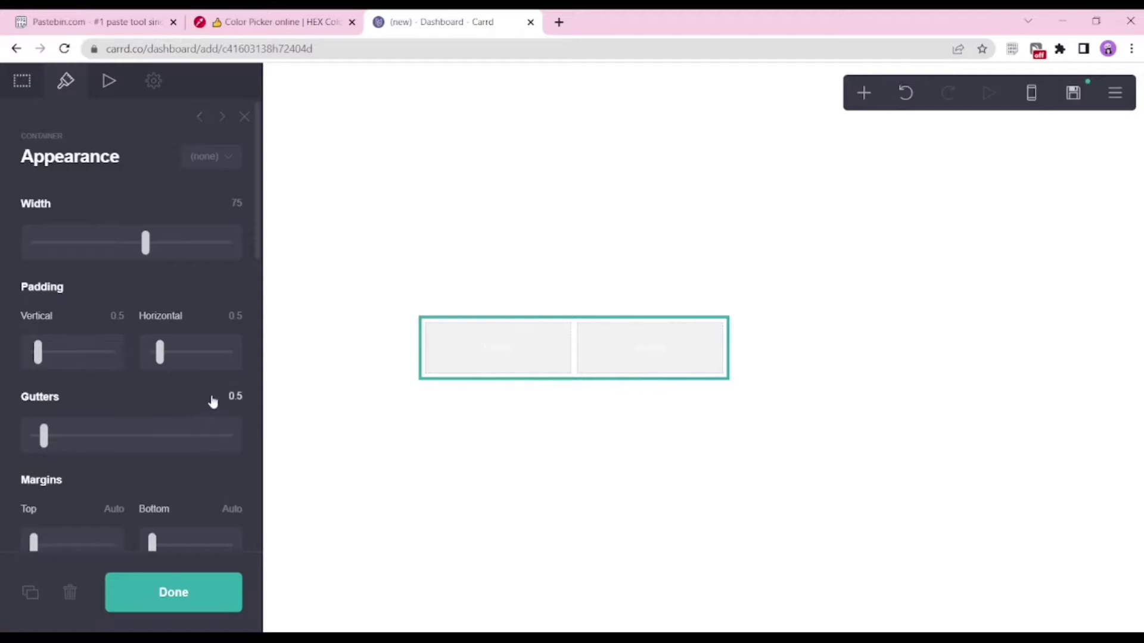
Step: Switch the container's mobile settings to manual with the Default layout
scroll(98, 333, down, 10)
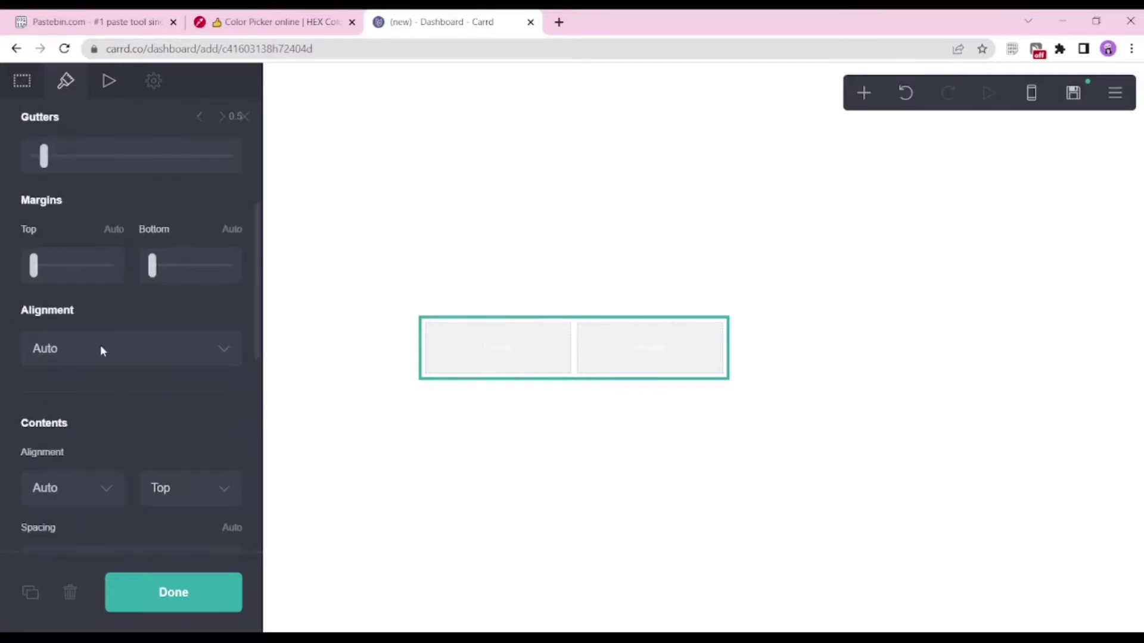
scroll(110, 319, down, 3)
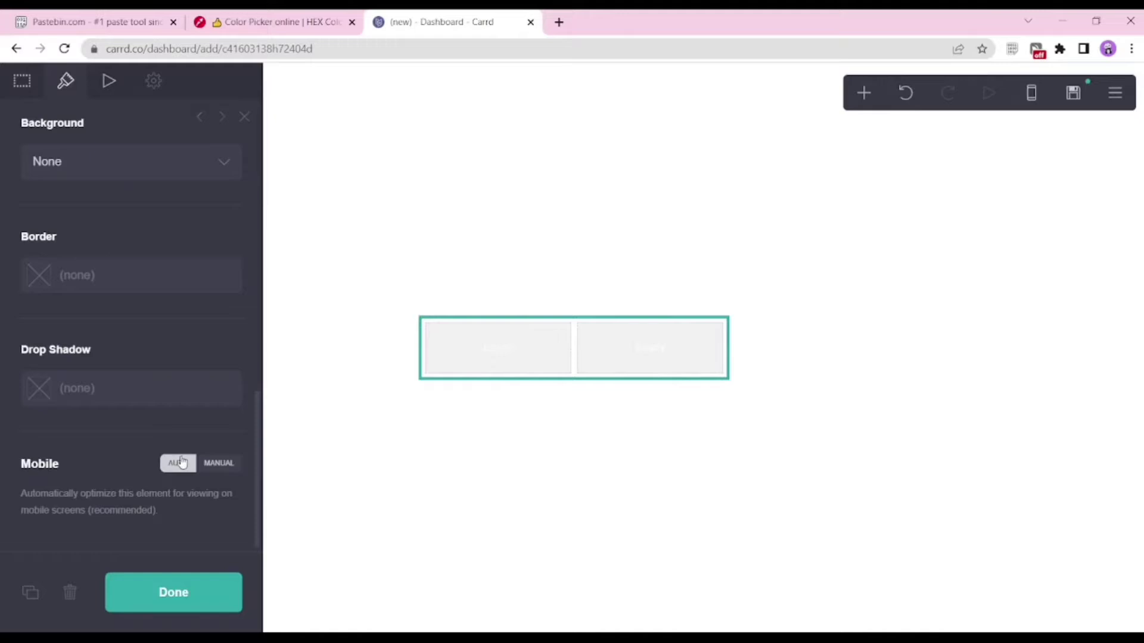
click(221, 467)
scroll(143, 364, down, 3)
scroll(143, 365, down, 2)
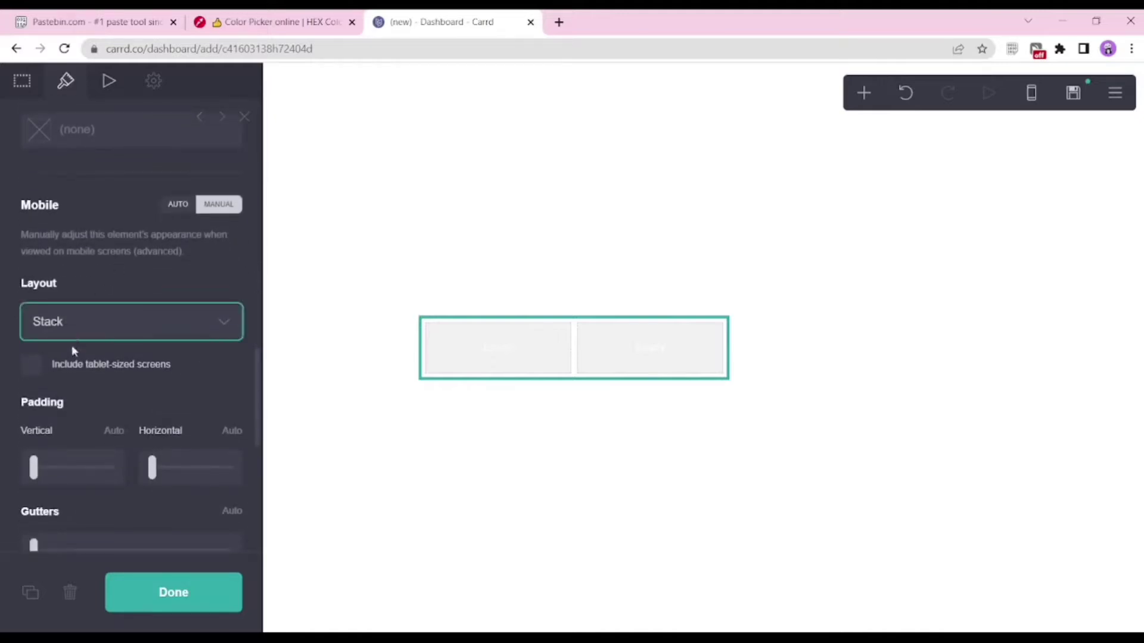
click(64, 360)
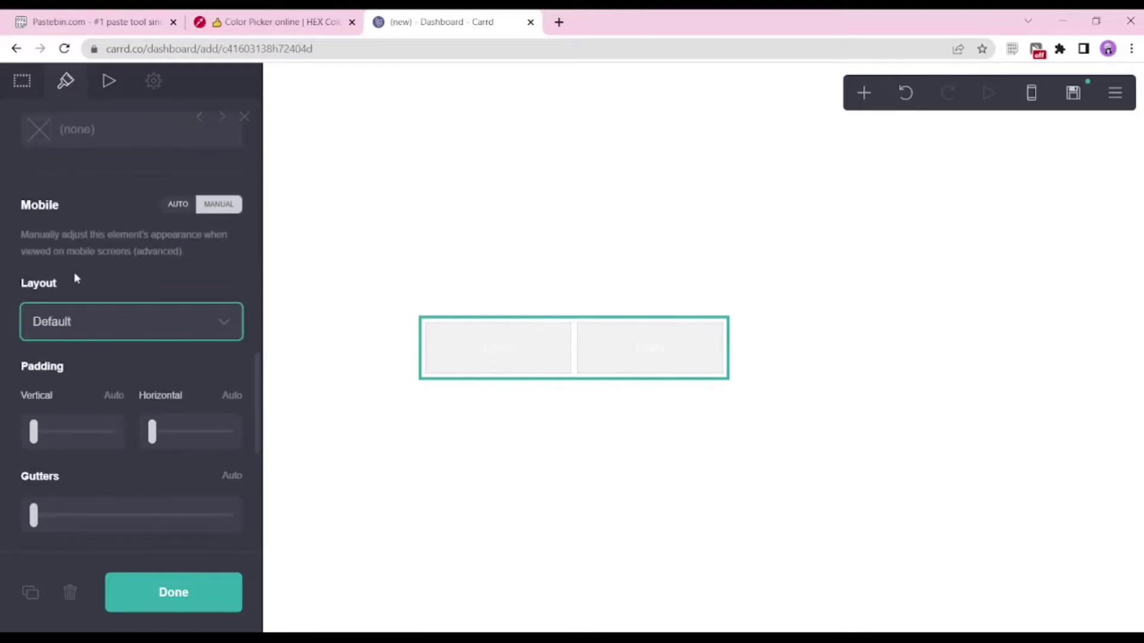
scroll(89, 347, up, 6)
scroll(92, 347, up, 5)
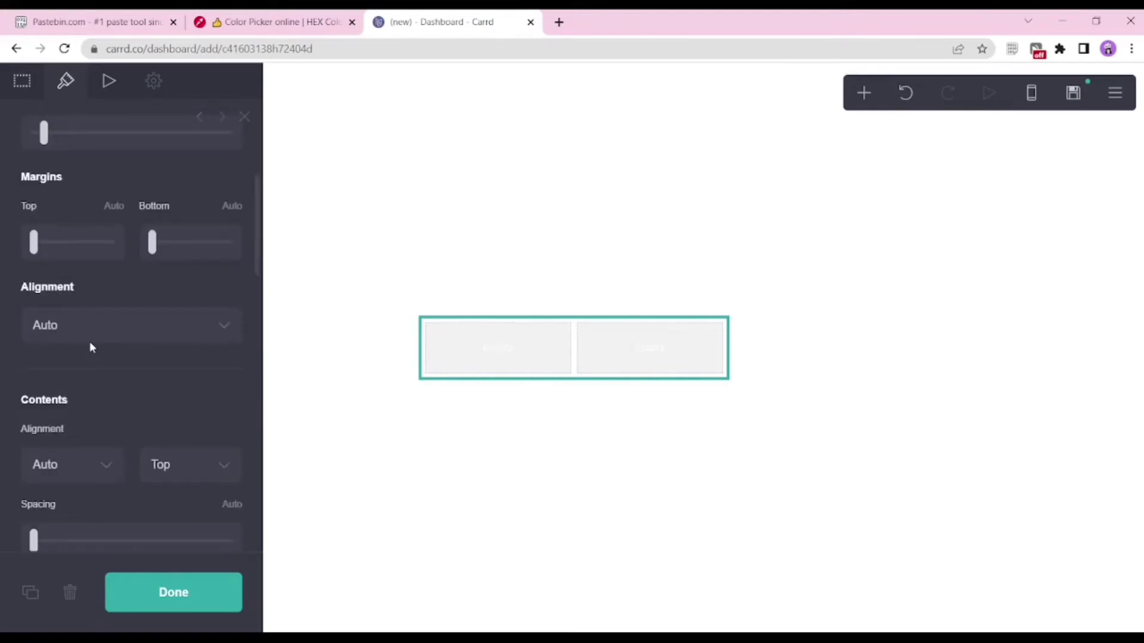
scroll(89, 344, up, 3)
scroll(98, 340, down, 3)
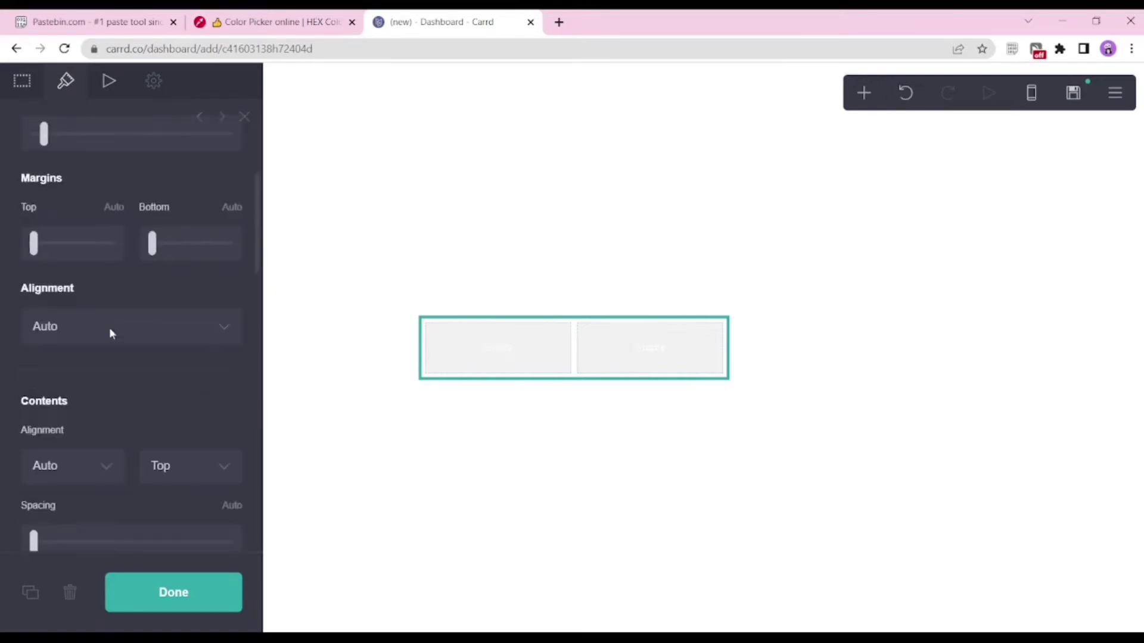
scroll(119, 357, down, 5)
Step: Give the container a gradient background with a white second stop
click(109, 287)
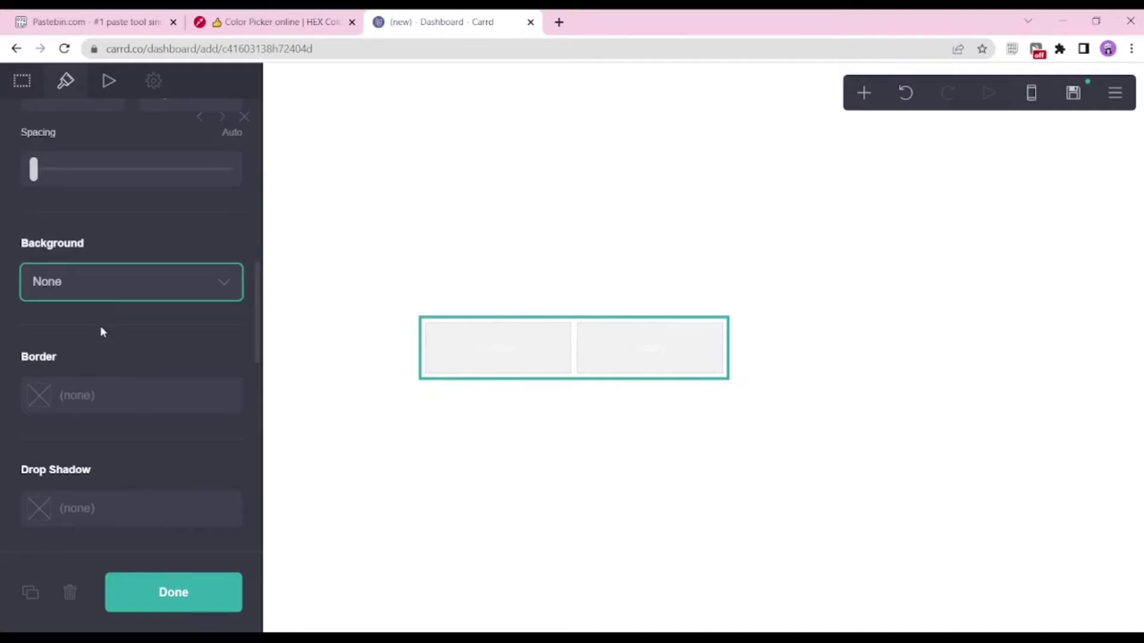
click(100, 325)
click(89, 279)
click(81, 333)
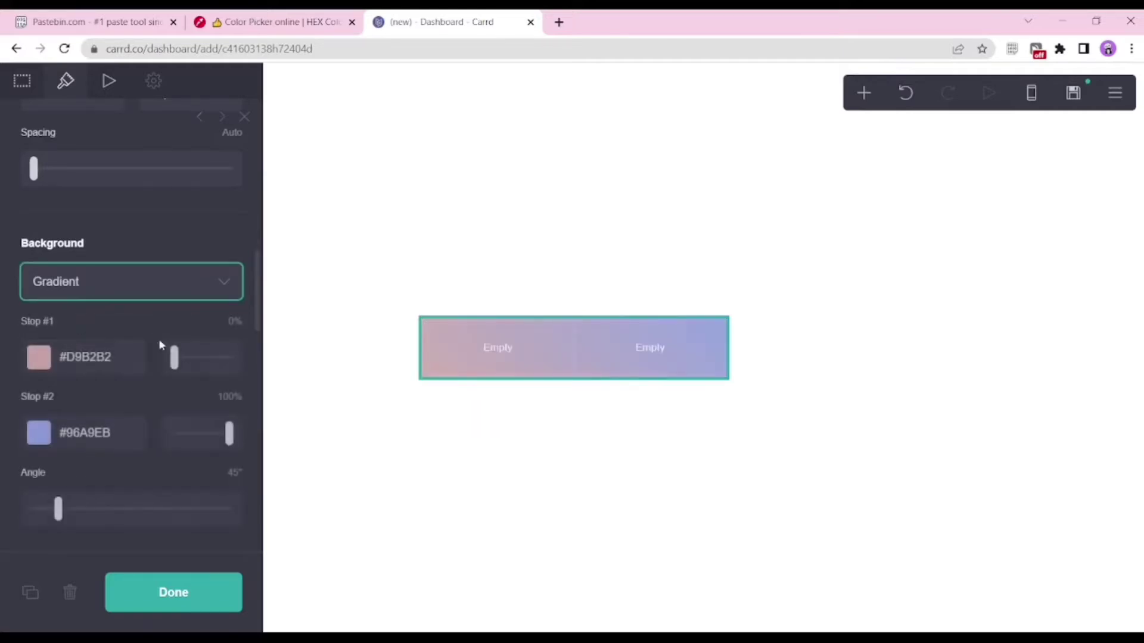
click(39, 432)
drag(64, 470, 0, 369)
Step: Copy light pink #E2BABF from the colour picker site into the first gradient stop
click(268, 22)
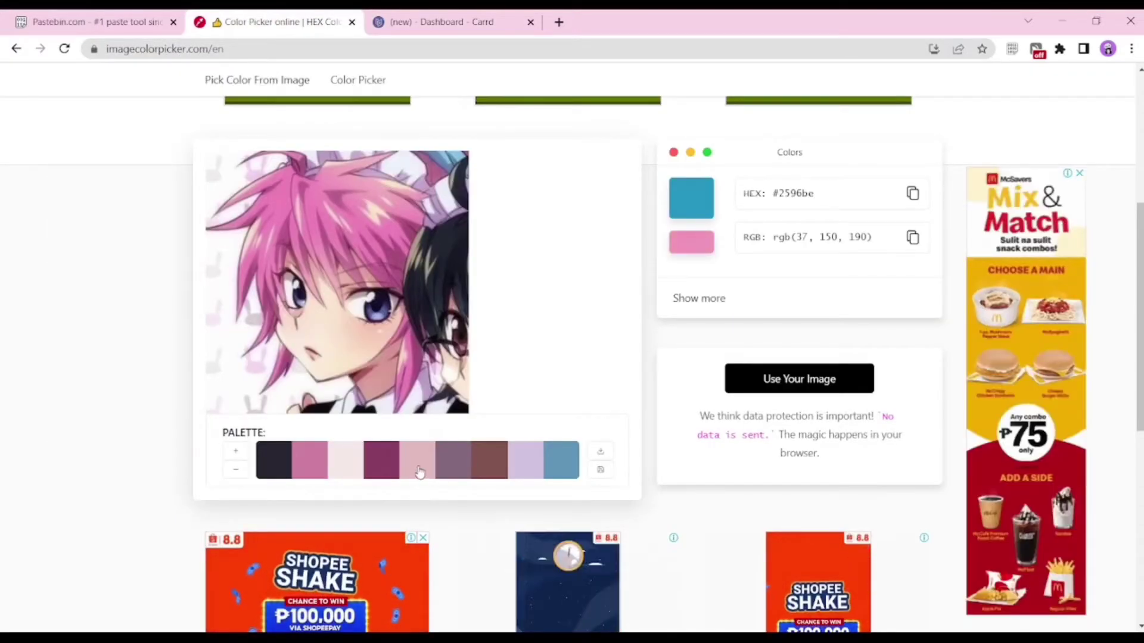
click(420, 467)
click(913, 193)
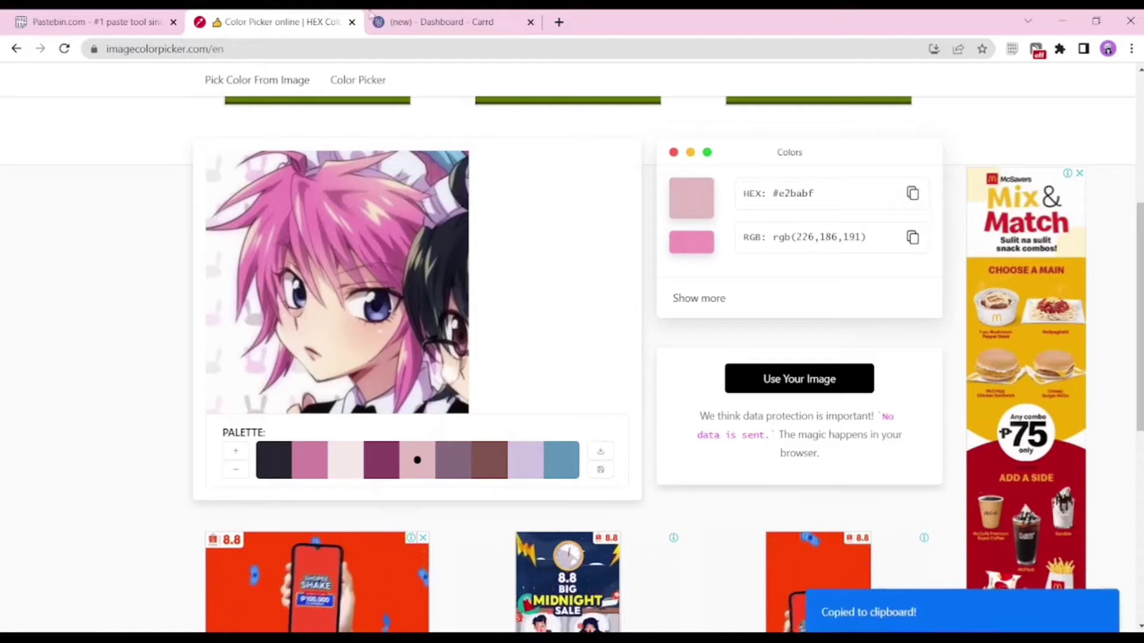
click(375, 18)
click(91, 355)
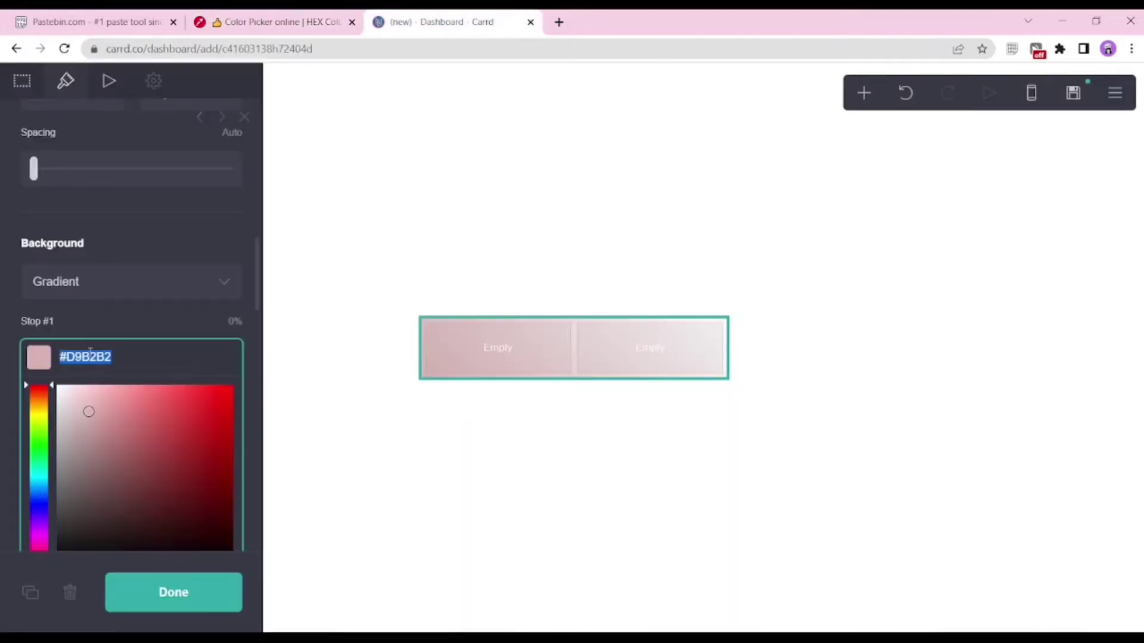
key(ctrl+v)
key(Return)
scroll(152, 453, down, 3)
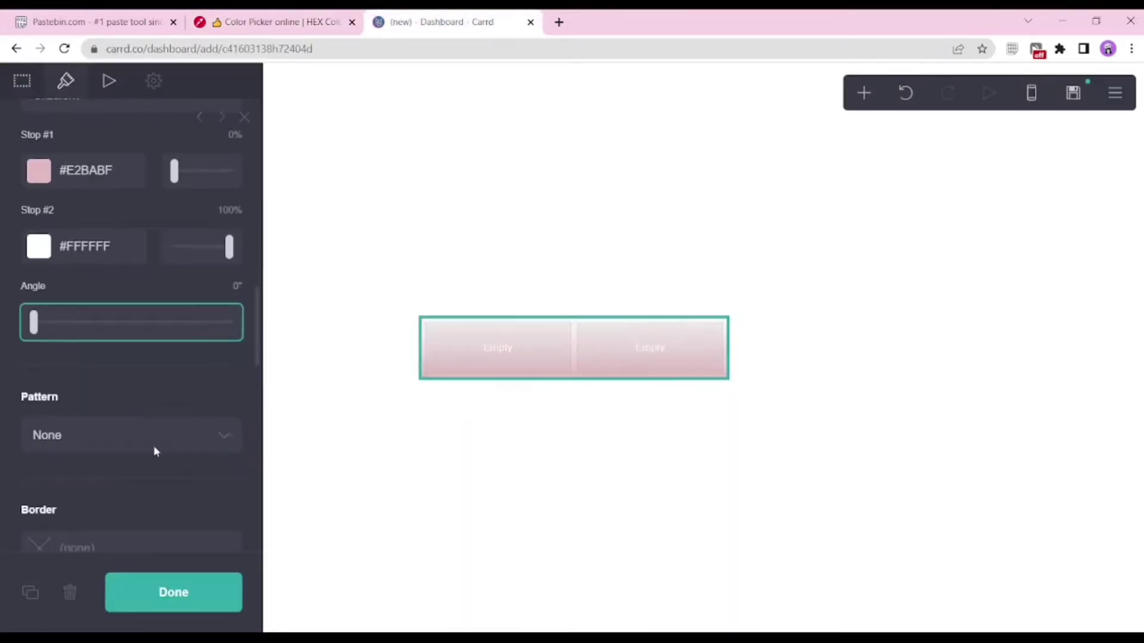
click(490, 429)
click(725, 376)
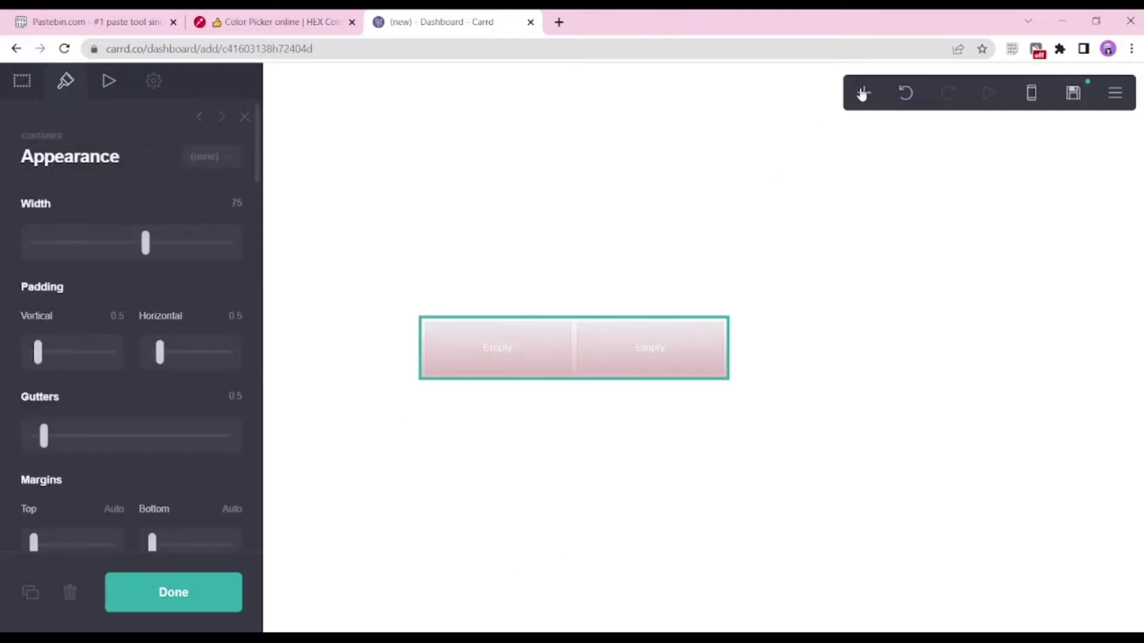
Step: Set image corner rounding to 0.375 and add a 'name' text below it in #F5E9E7
click(498, 347)
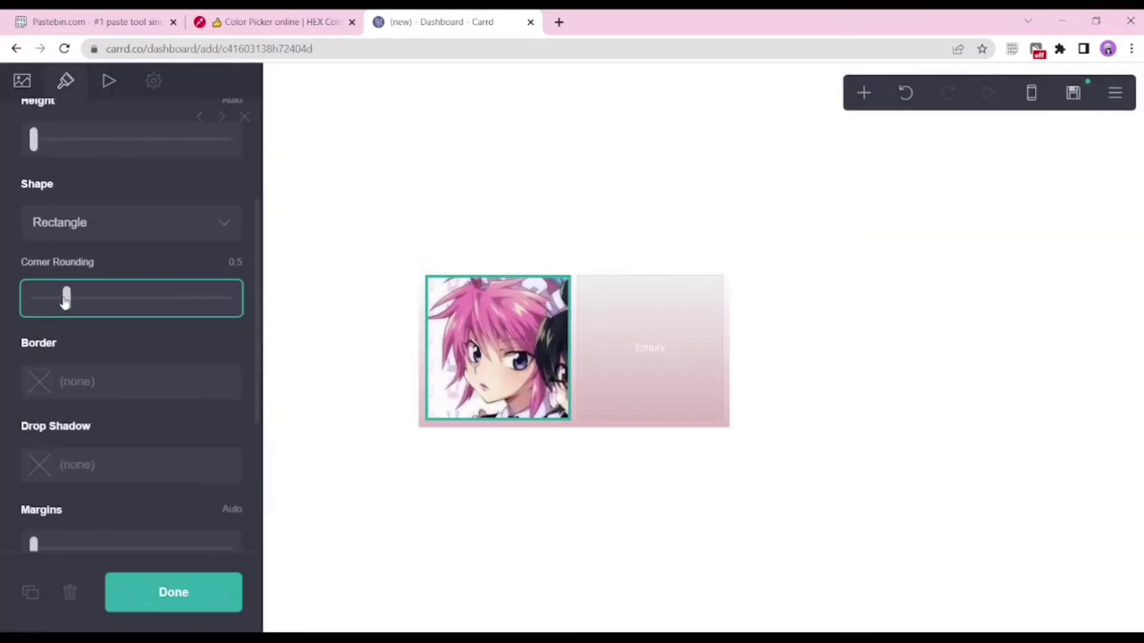
drag(65, 300, 58, 300)
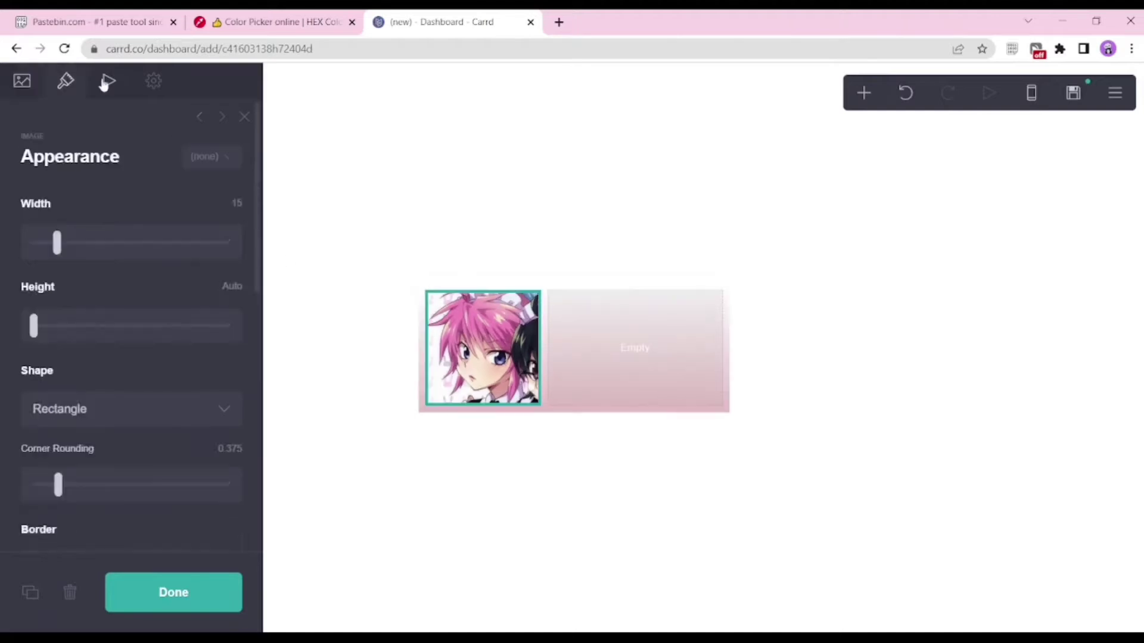
click(109, 81)
click(742, 267)
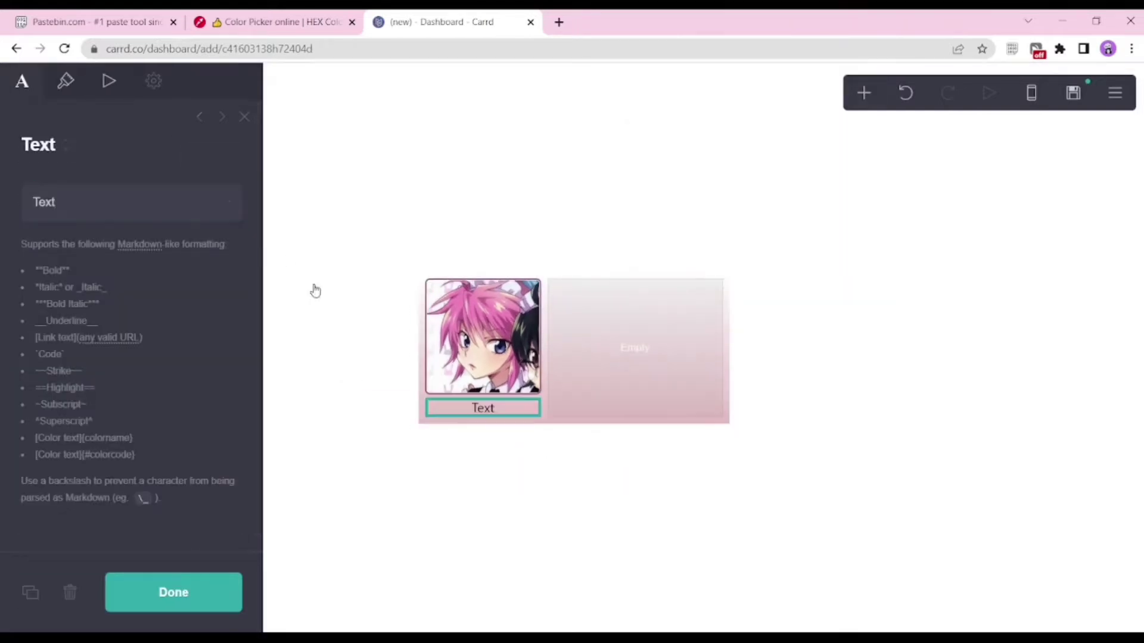
double_click(47, 230)
text(name)
click(64, 80)
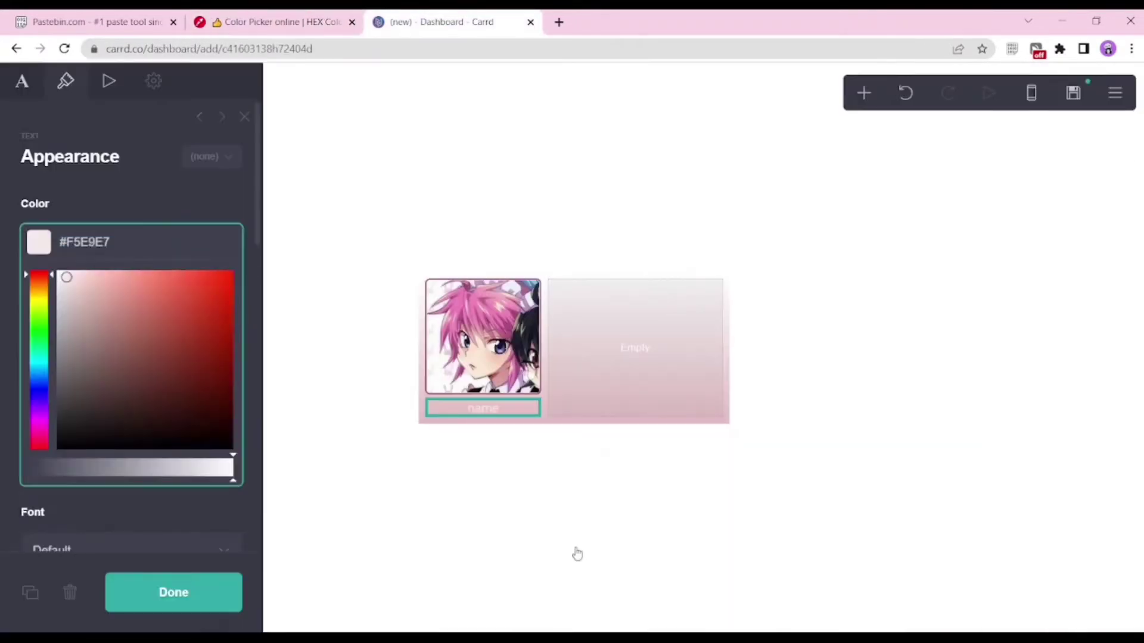
Step: Duplicate the text as a '==links==' line with link 1 and link 2, coloured black
click(555, 539)
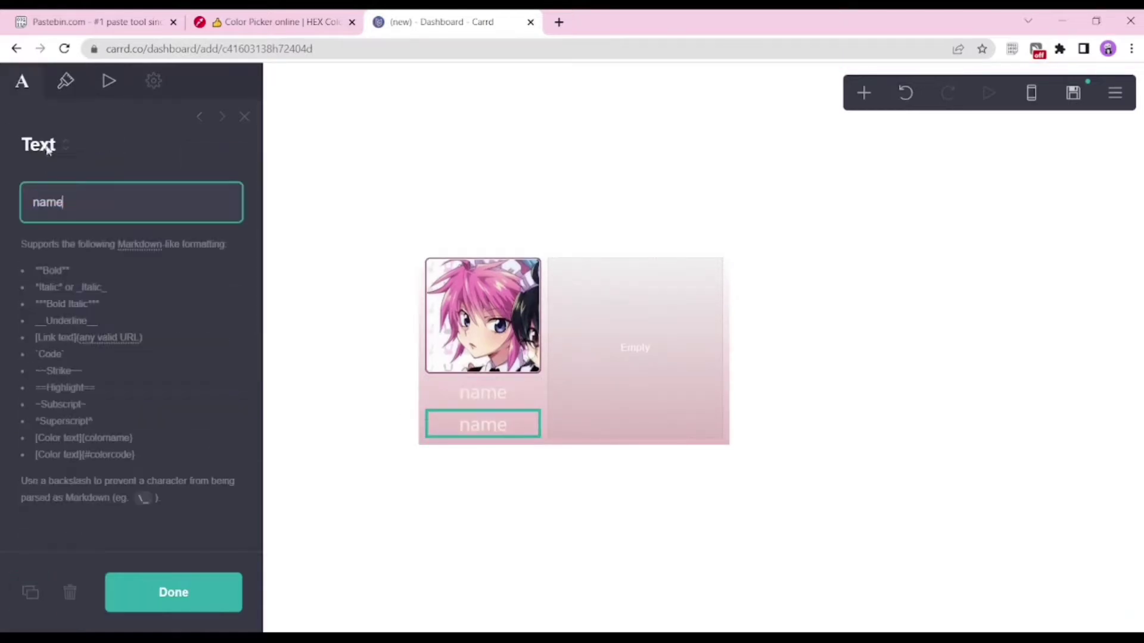
key(BackSpace)
key(BackSpace)
key(BackSpace)
key(BackSpace)
text(==links== [link 1](url) [link 2)
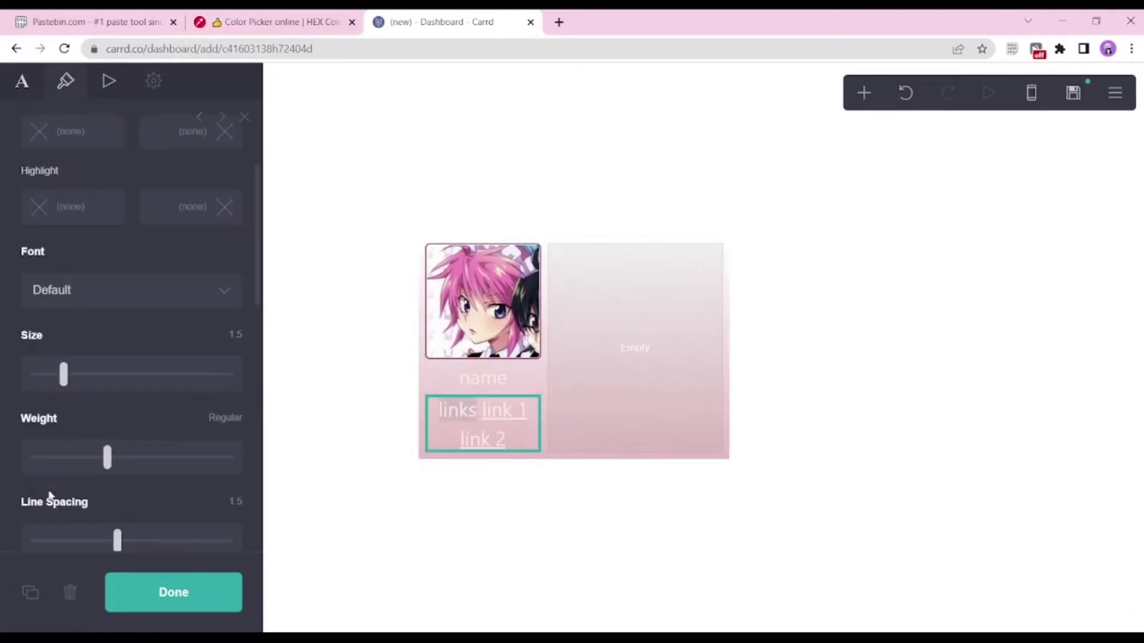
text(](url))
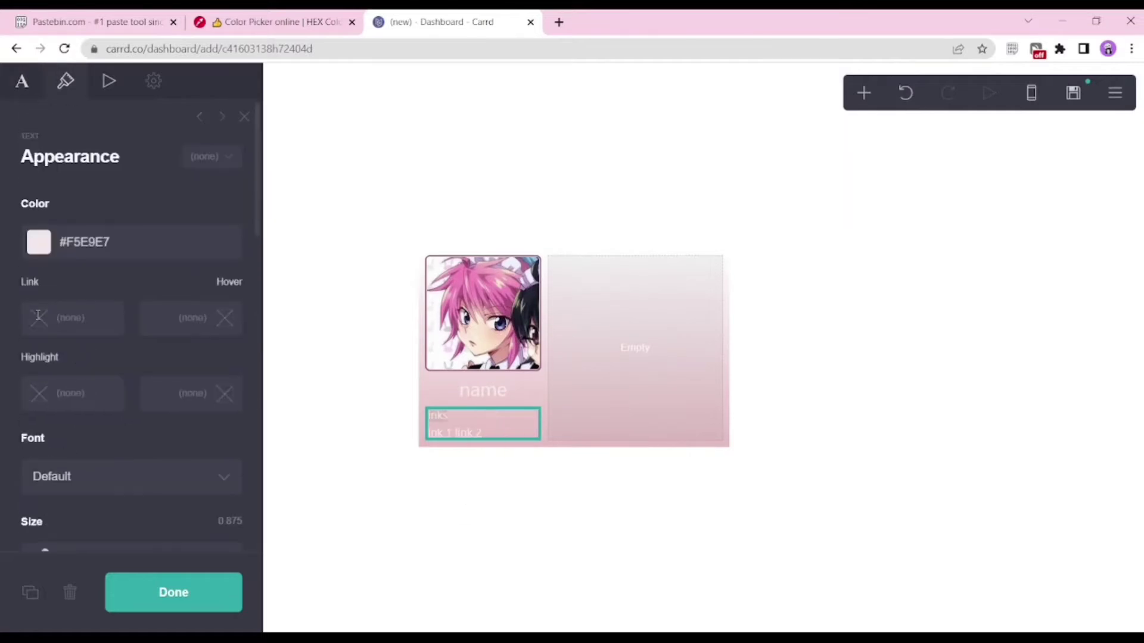
click(38, 316)
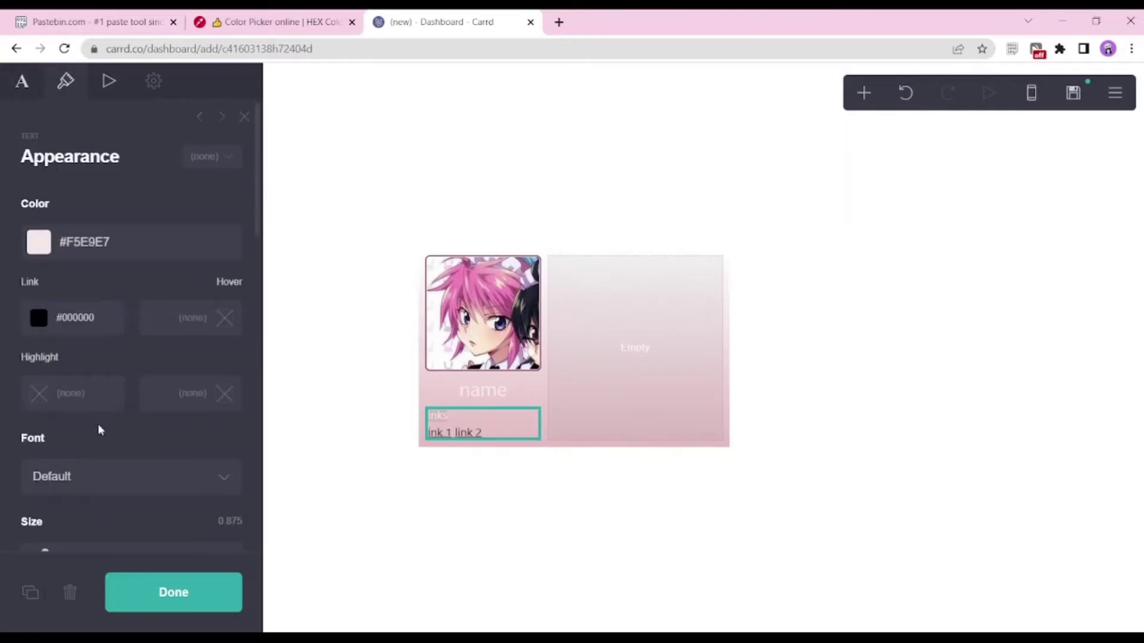
Step: Add a code embed below the card labelled 'css'
click(72, 393)
click(613, 247)
click(864, 92)
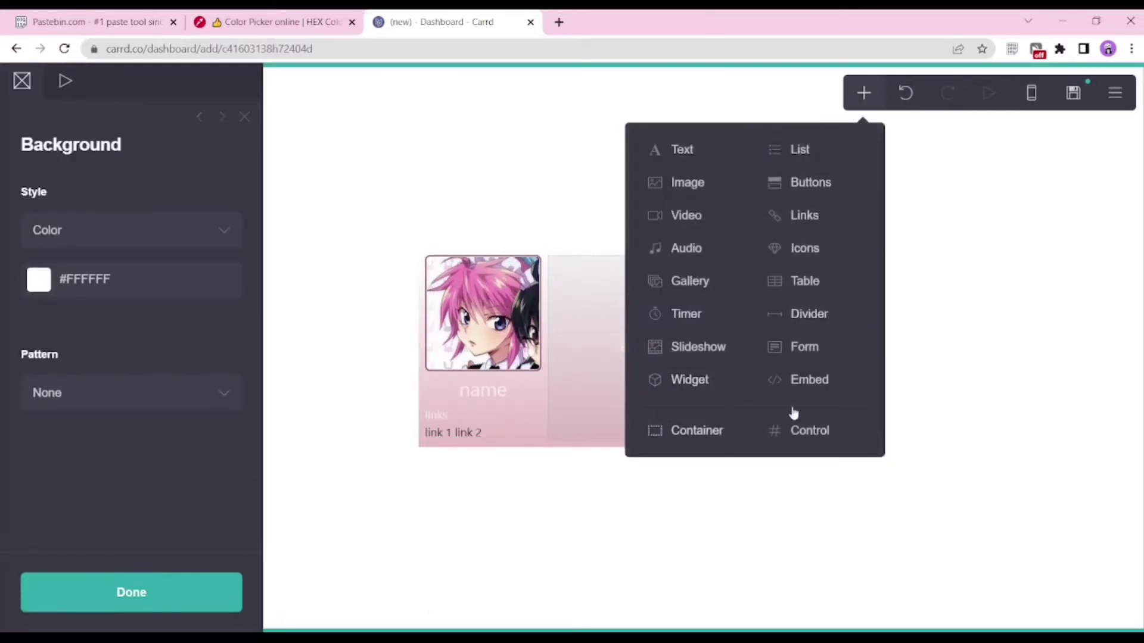
click(826, 384)
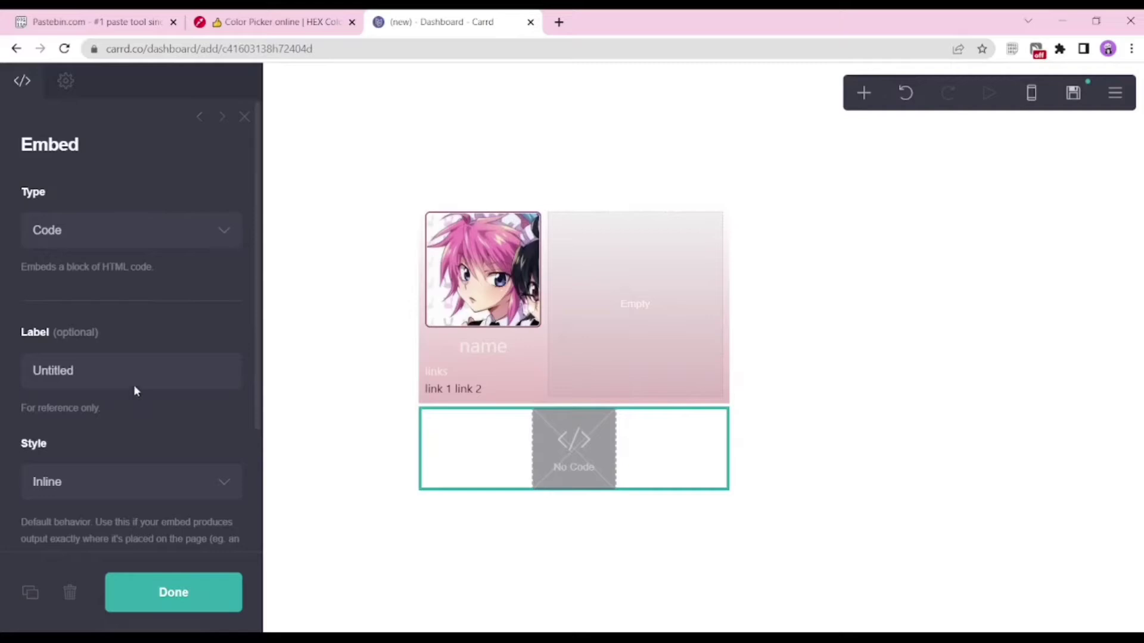
click(144, 387)
key(ctrl+a)
text(c)
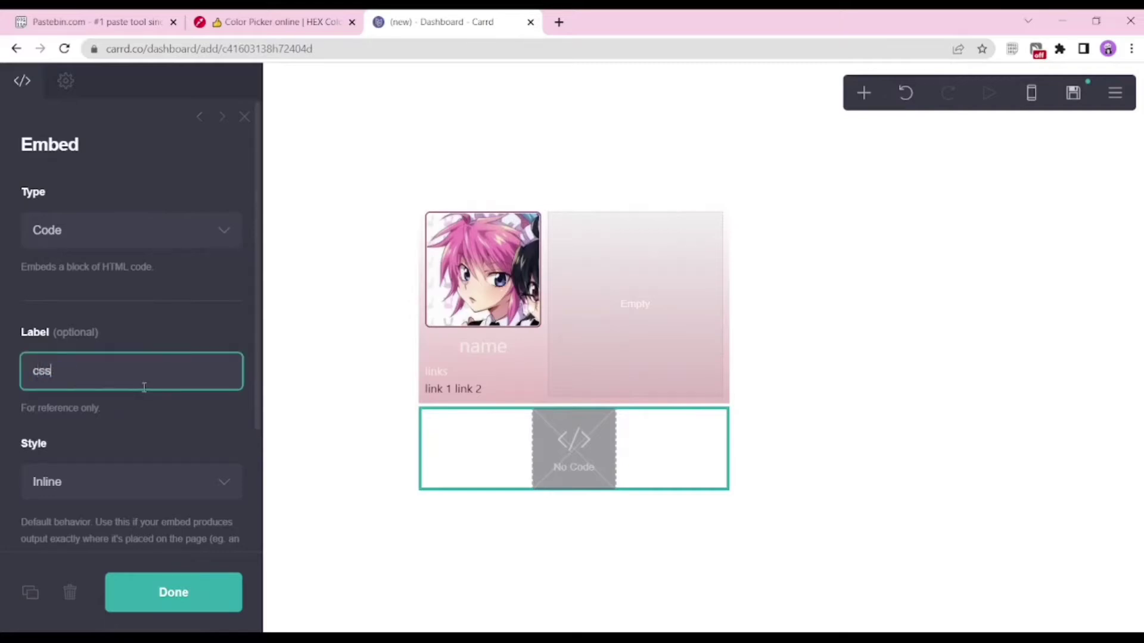
key(Tab)
key(Tab)
Step: Write a <style> block containing an empty '#container01 > .wrapper' rule
text(<s)
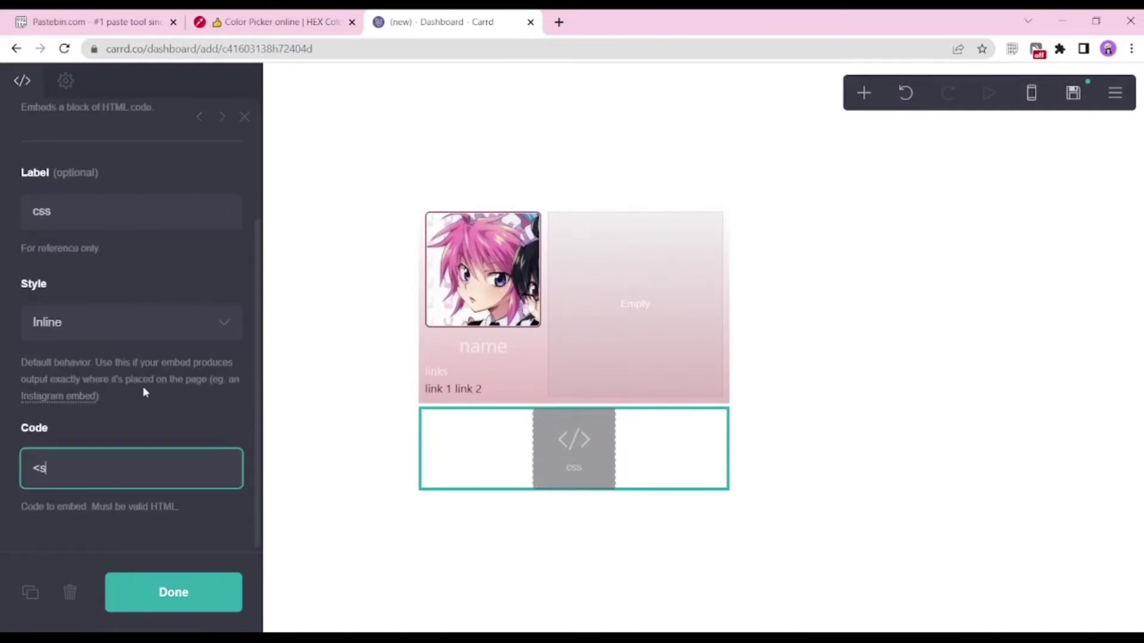
text(tyle>)
key(Return)
key(Return)
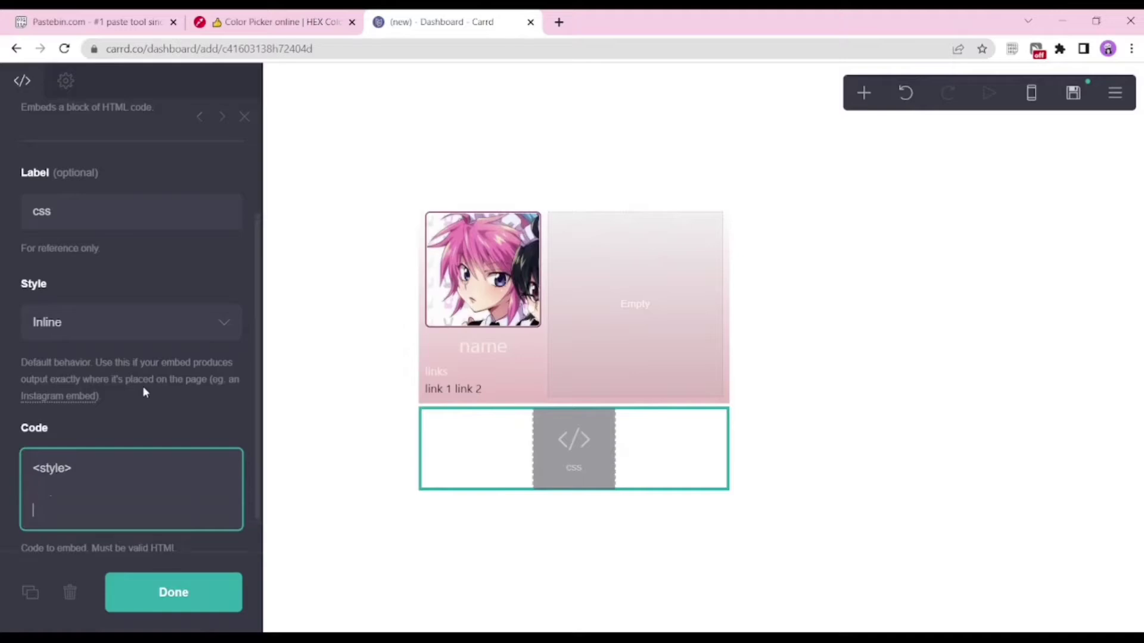
text(</style>)
click(142, 464)
key(Return)
key(Return)
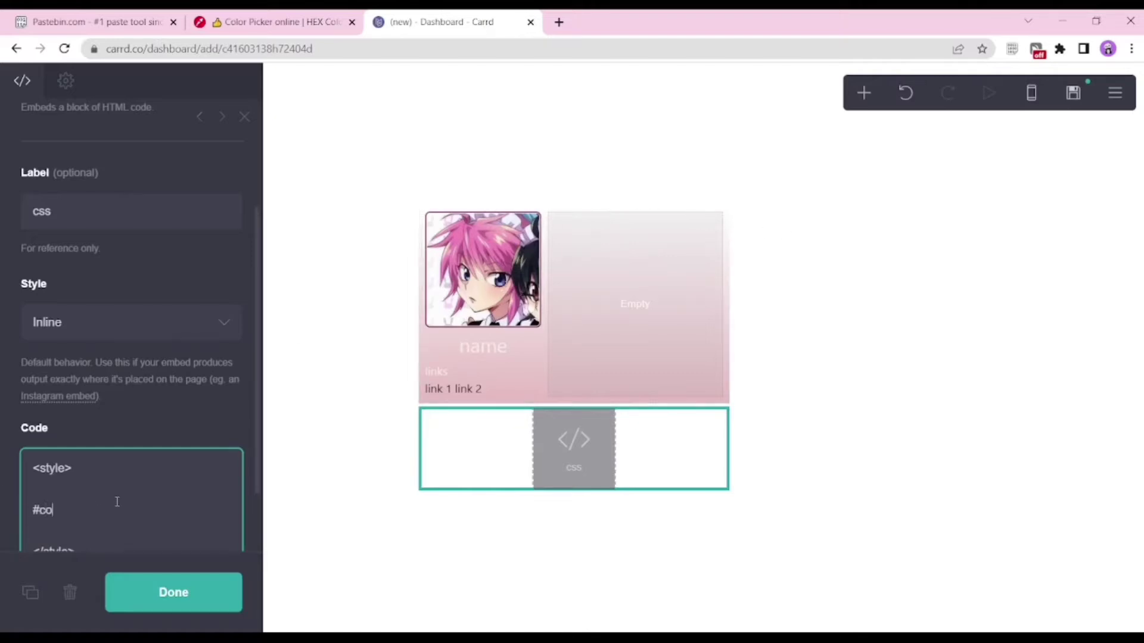
text(#container0)
text(1 > .wrapper {)
key(Return)
text(})
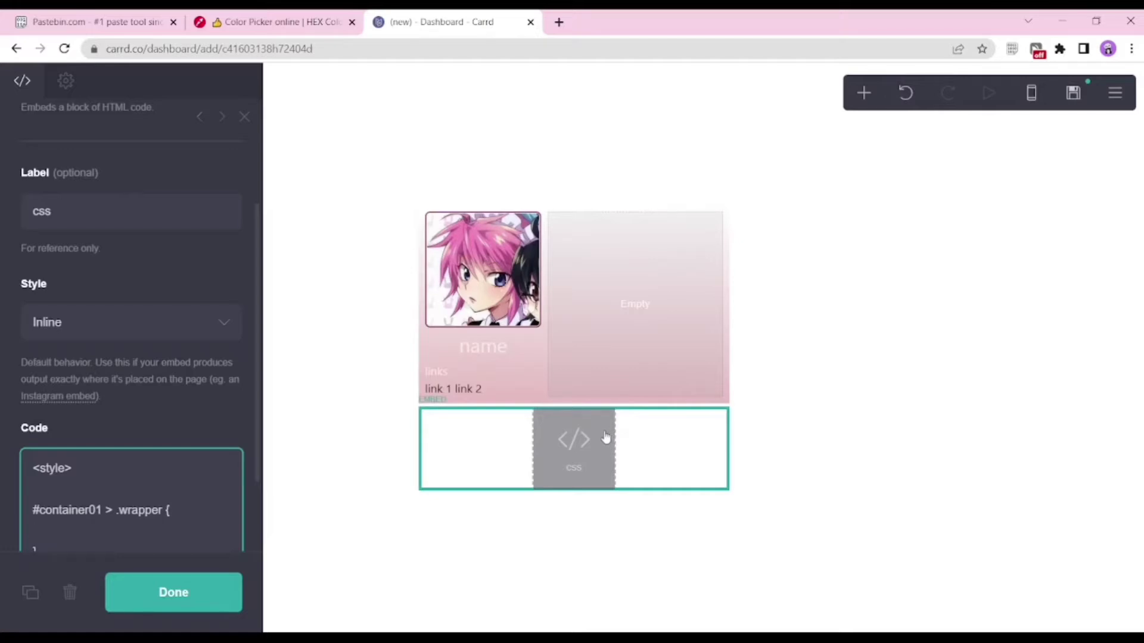
Step: Paste the saved box-shadow declaration into the rule and add 'height: 18em;'
click(123, 14)
triple_click(227, 379)
key(ctrl+c)
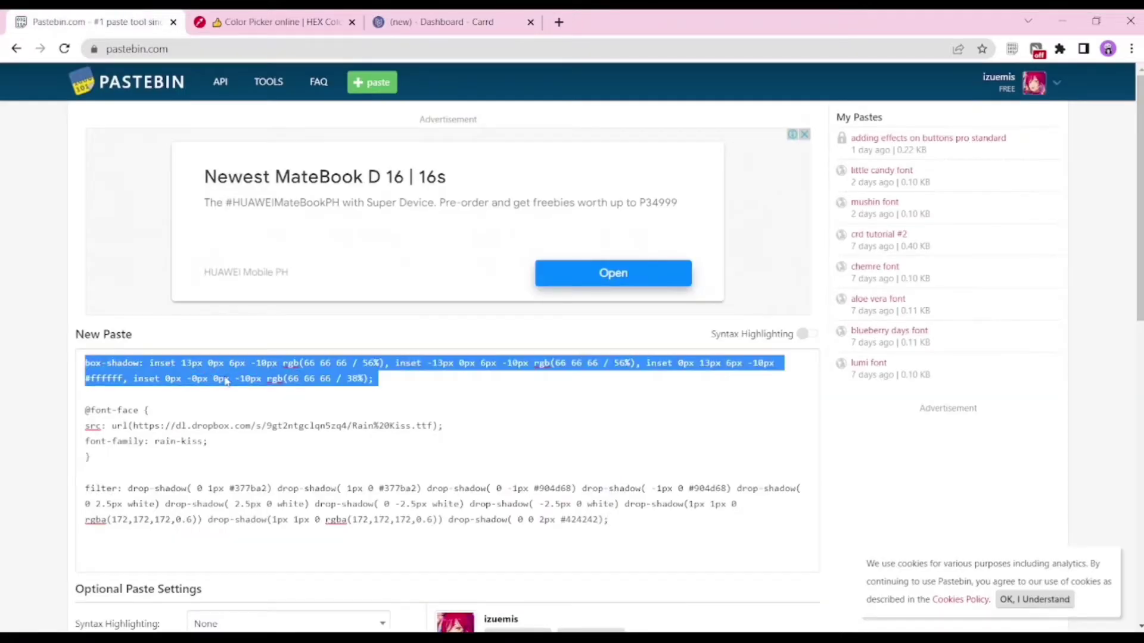
key(ctrl+Tab)
key(ctrl+v)
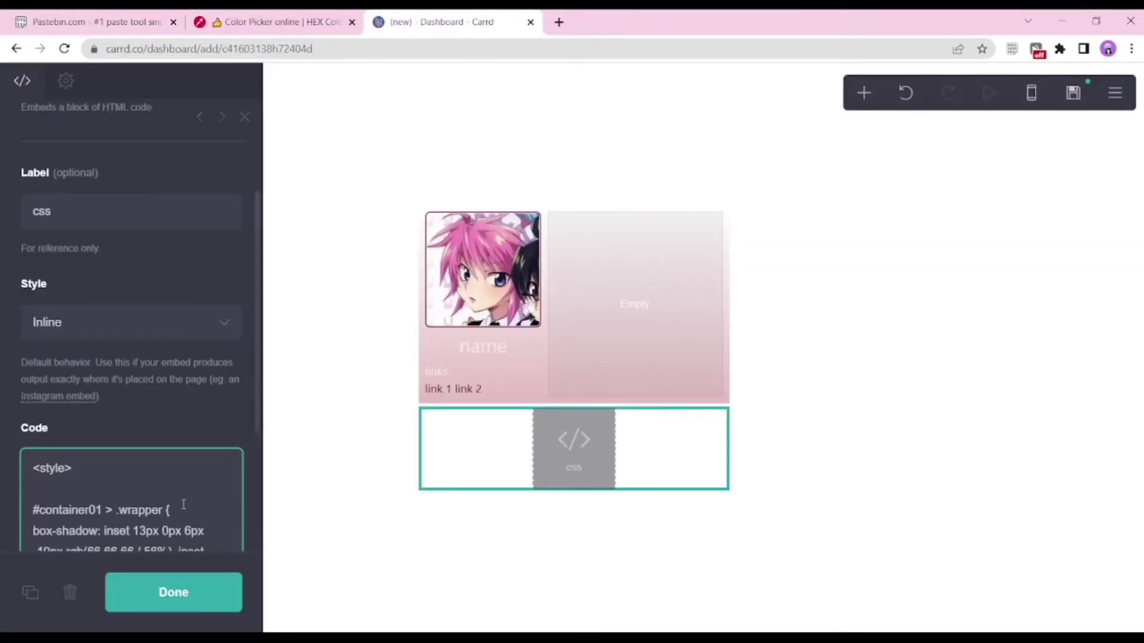
key(Return)
text(height:)
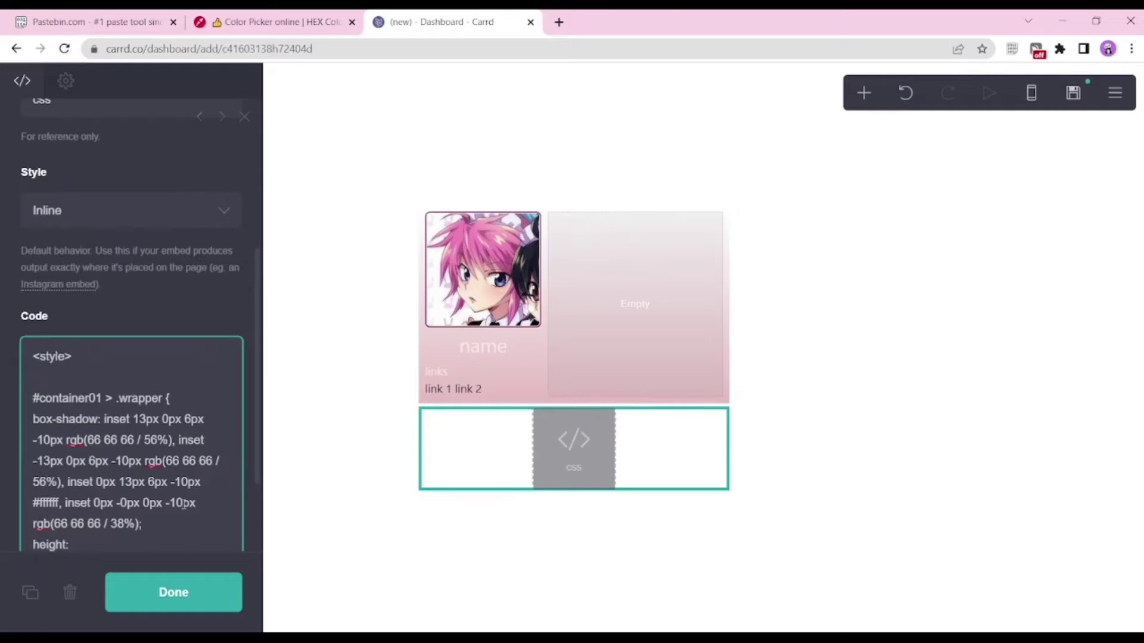
text( 18em;)
key(Return)
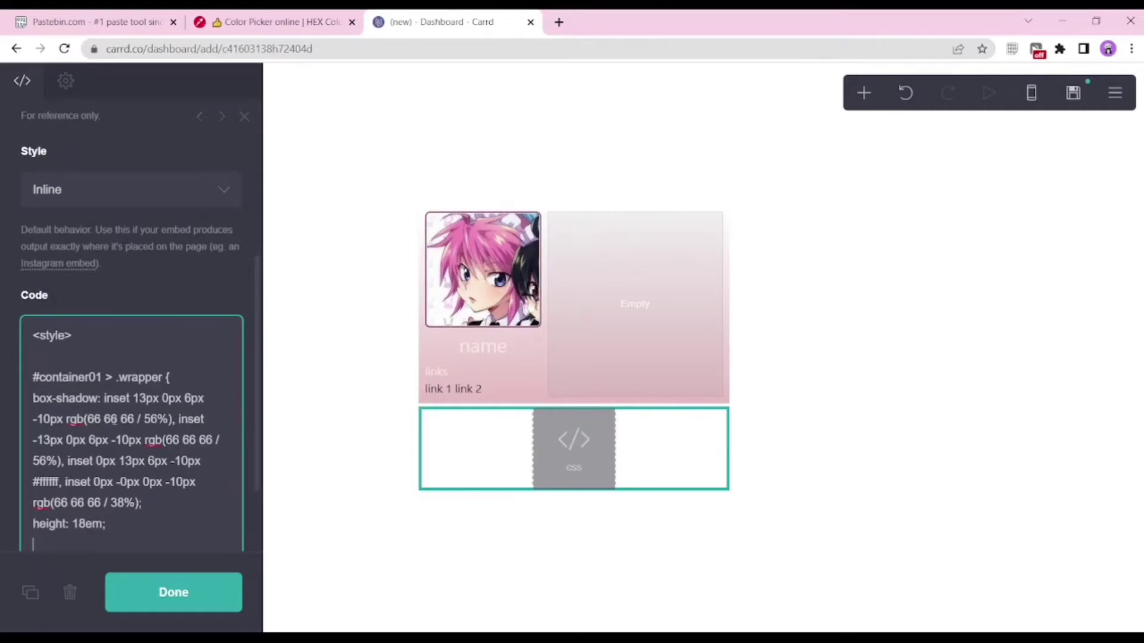
scroll(135, 475, down, 2)
Step: Add a 'border: 1px solid #873e60;' declaration using the colour picker's plum swatch
text(border: 1px)
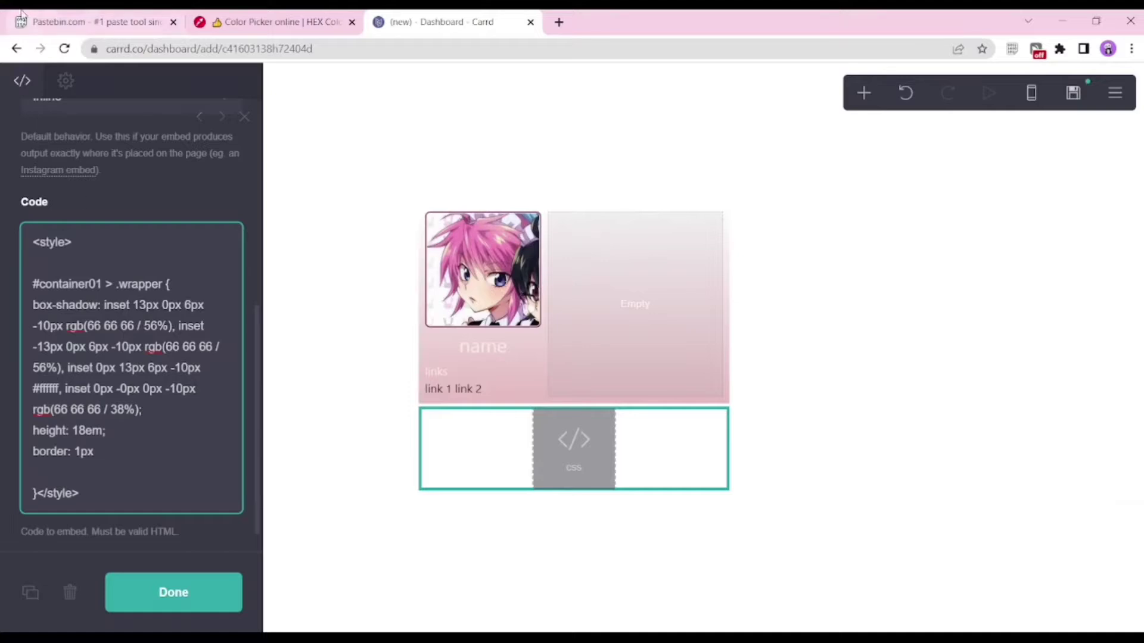
click(277, 22)
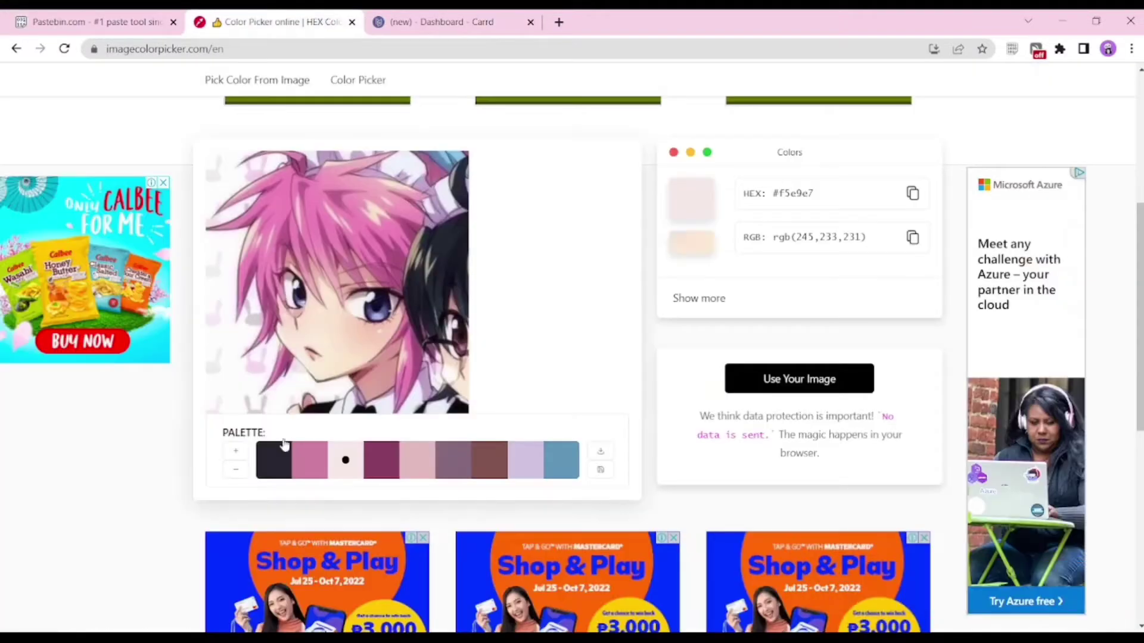
click(381, 459)
click(924, 245)
key(ctrl+Tab)
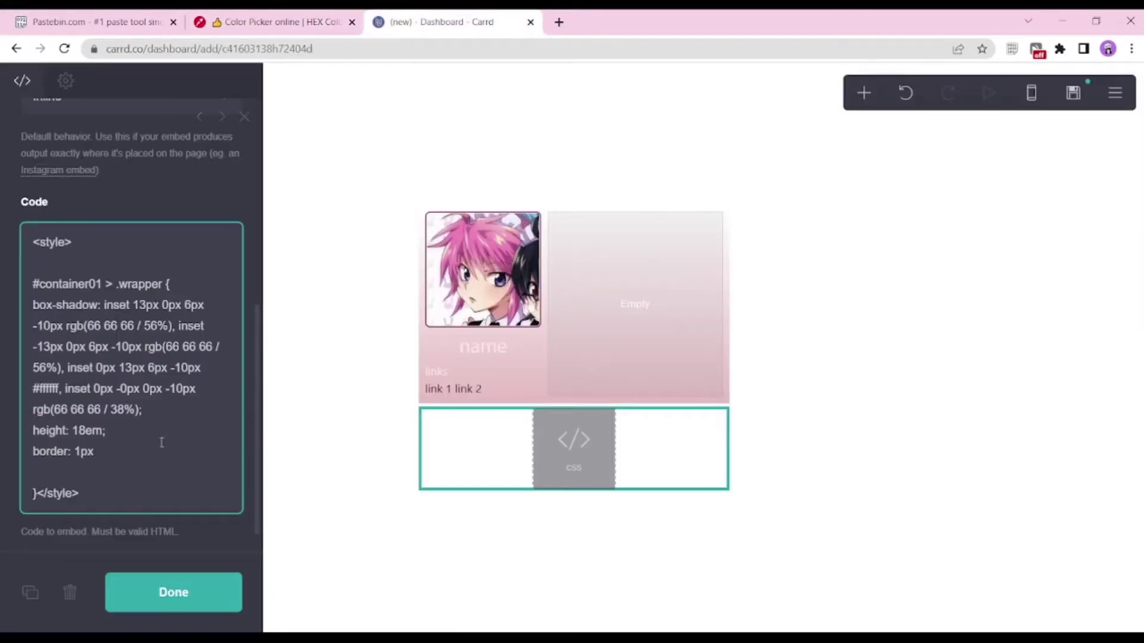
text(x solid)
key(ctrl+v)
text(;)
key(Return)
Step: Add 'border-radius: .625rem', tidy the blank lines, and save the site
text(border-radius: )
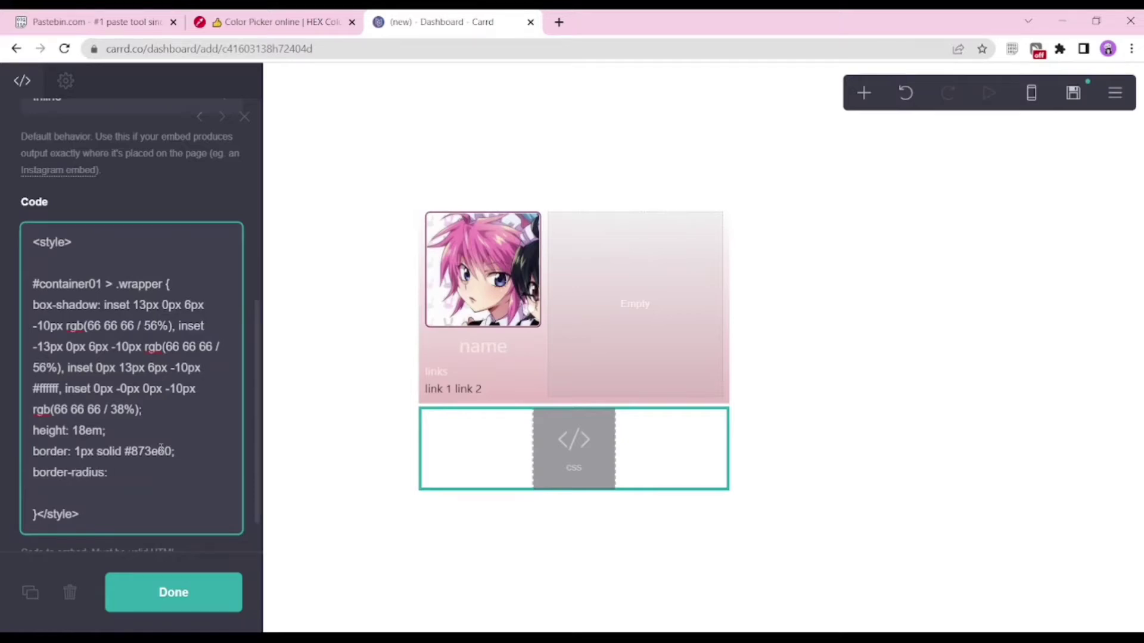
text(.625rerem)
key(Return)
key(Return)
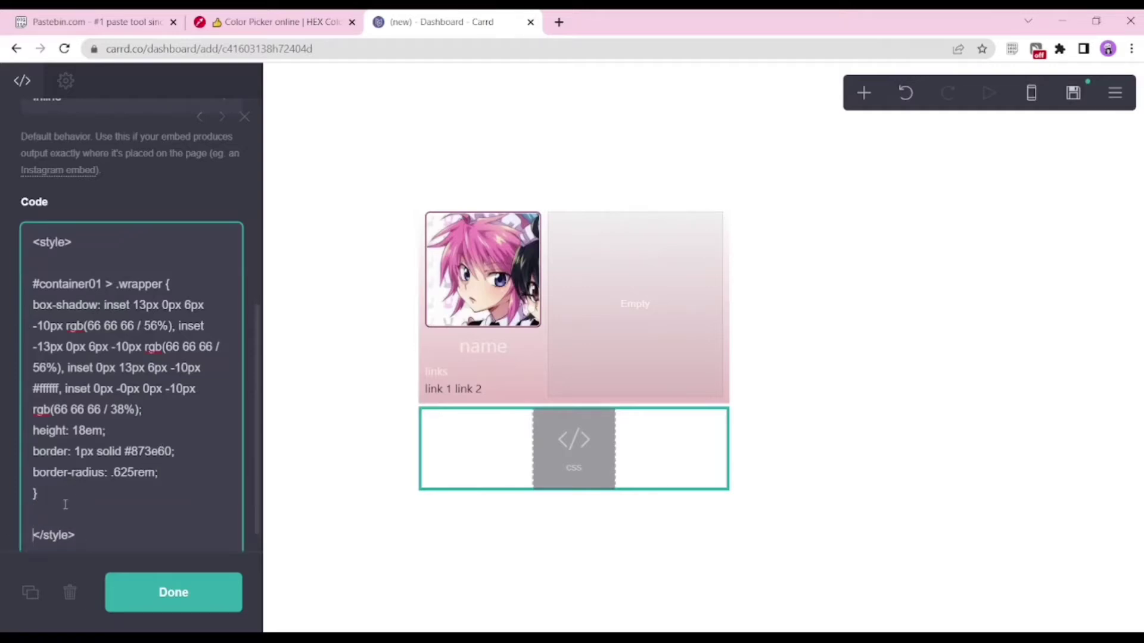
key(ctrl+s)
Step: Enter '.' as the site title and description, then check the published demo page
text(.)
key(Tab)
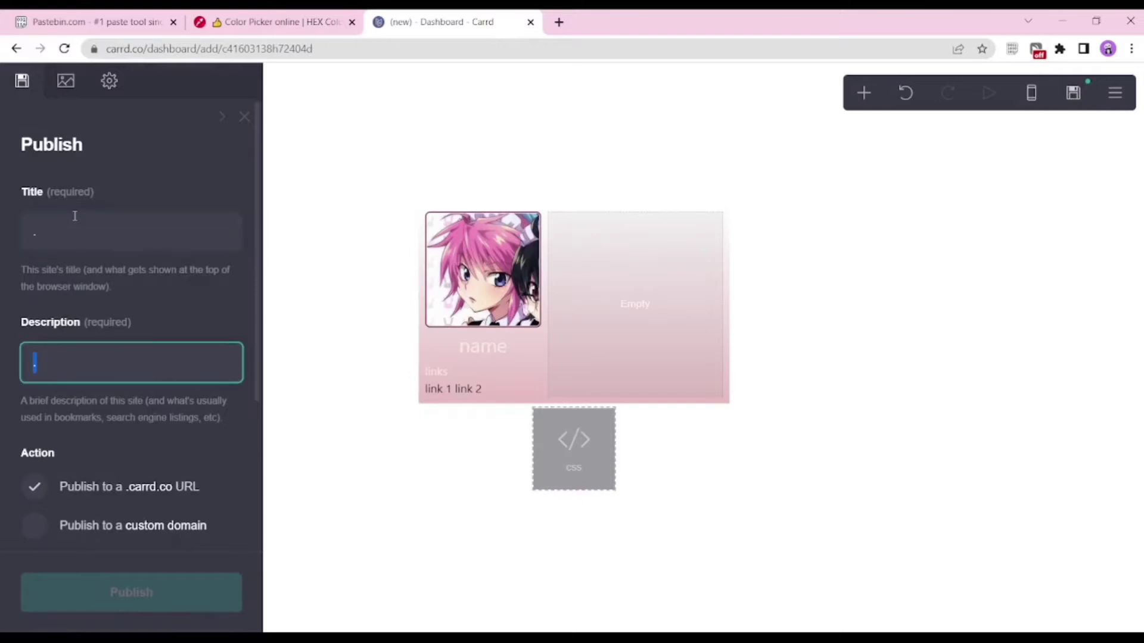
key(Tab)
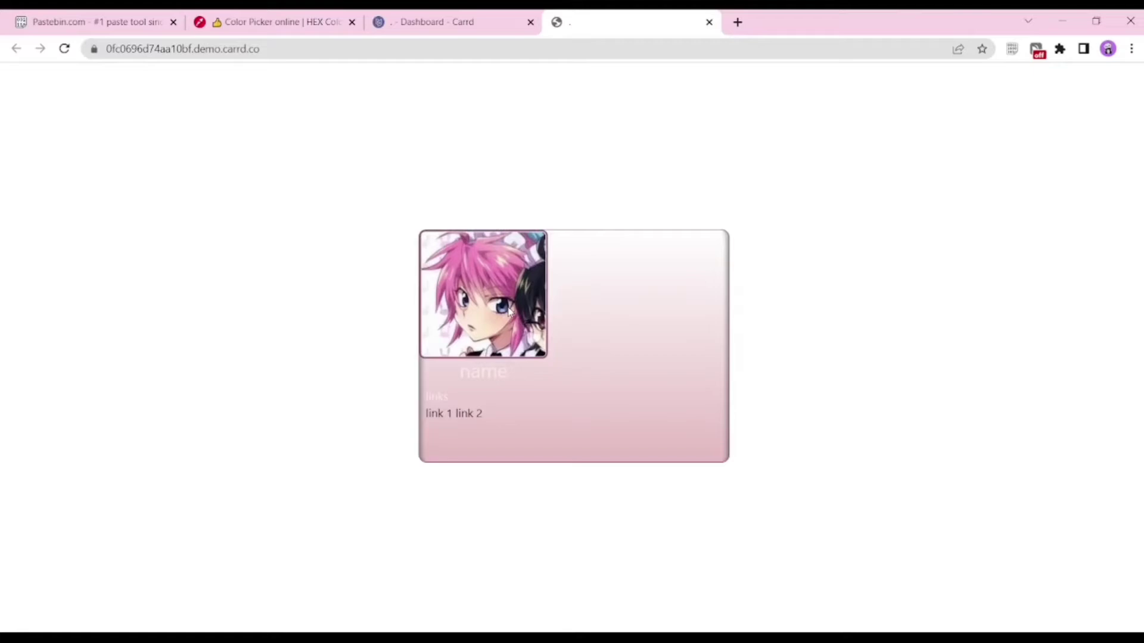
drag(454, 370, 539, 374)
click(486, 265)
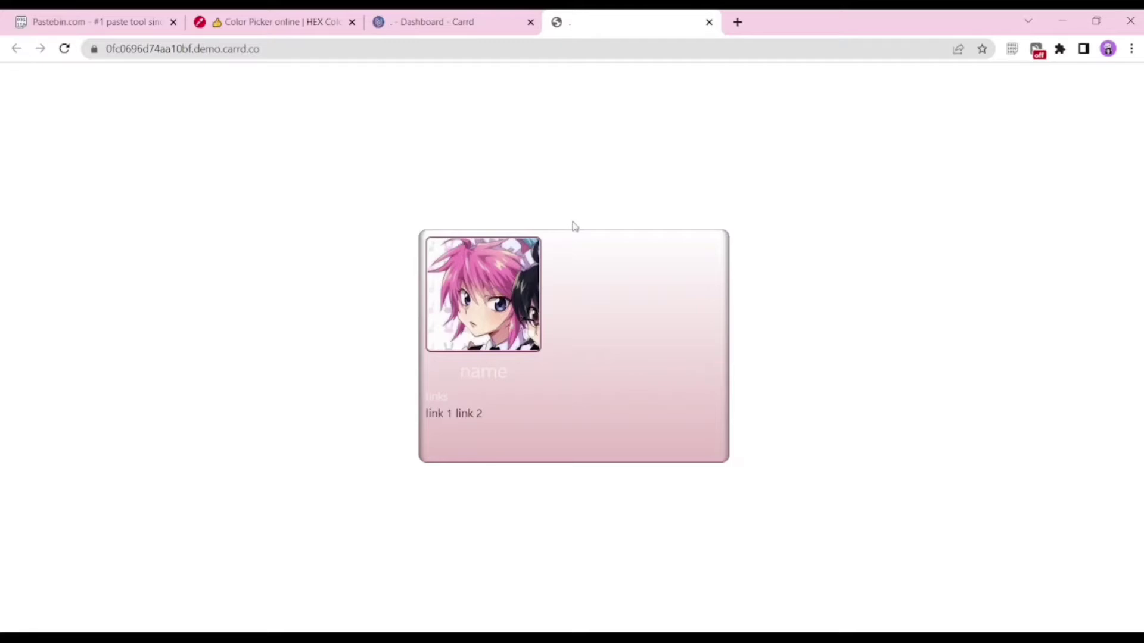
Step: Dismiss the saved-as-template message and select the css embed
click(436, 14)
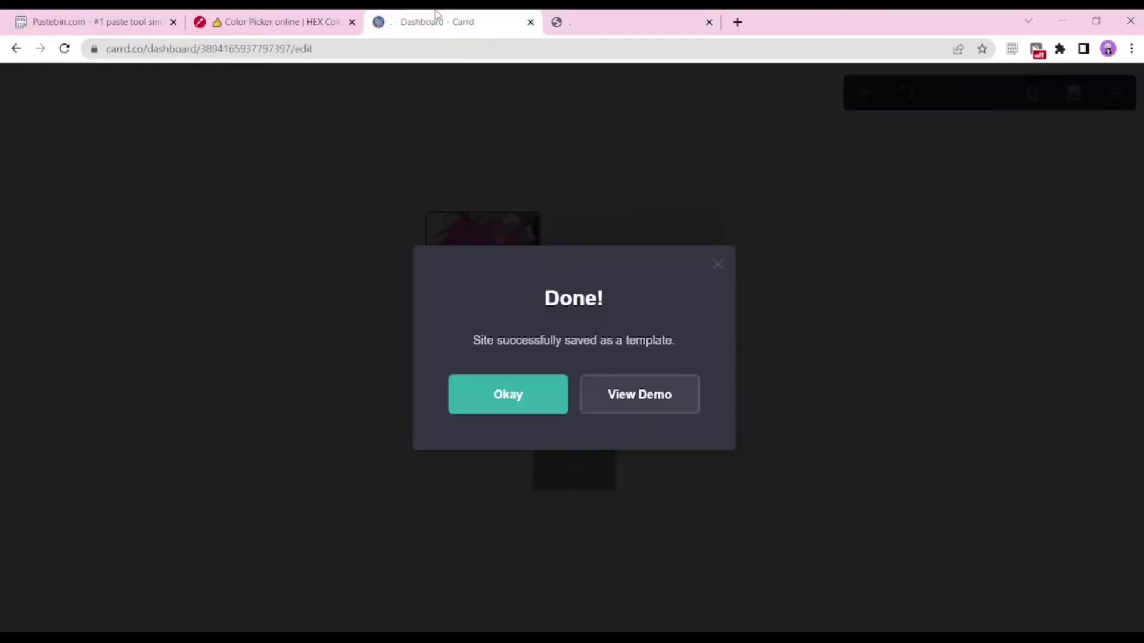
click(554, 388)
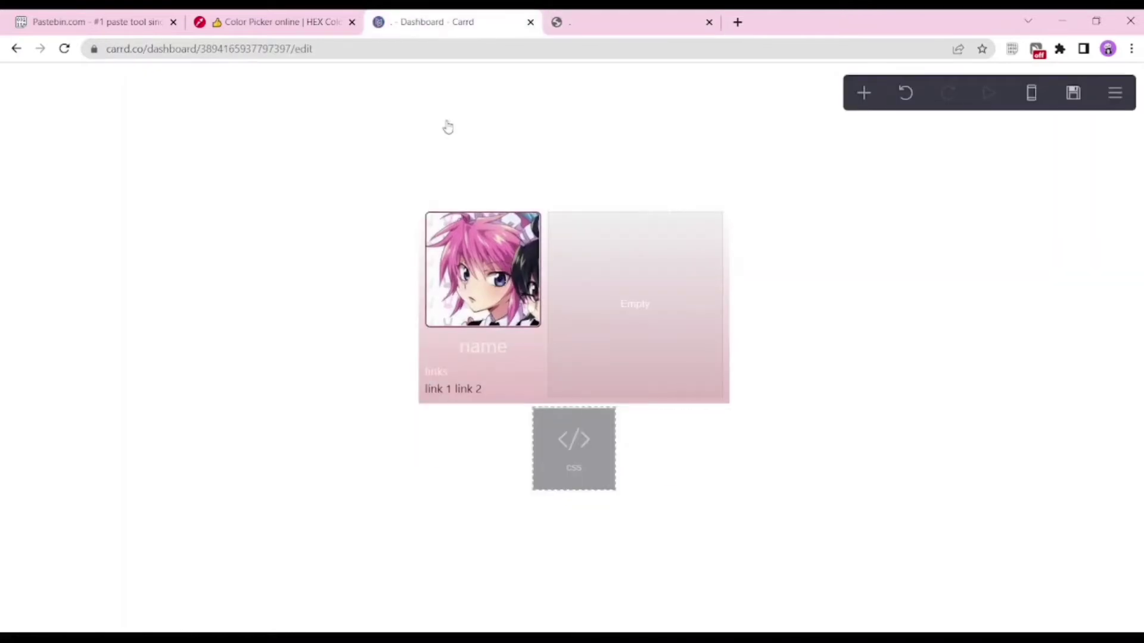
click(574, 453)
Step: Add a blank line after the container rule in the css code and check the demo
click(73, 406)
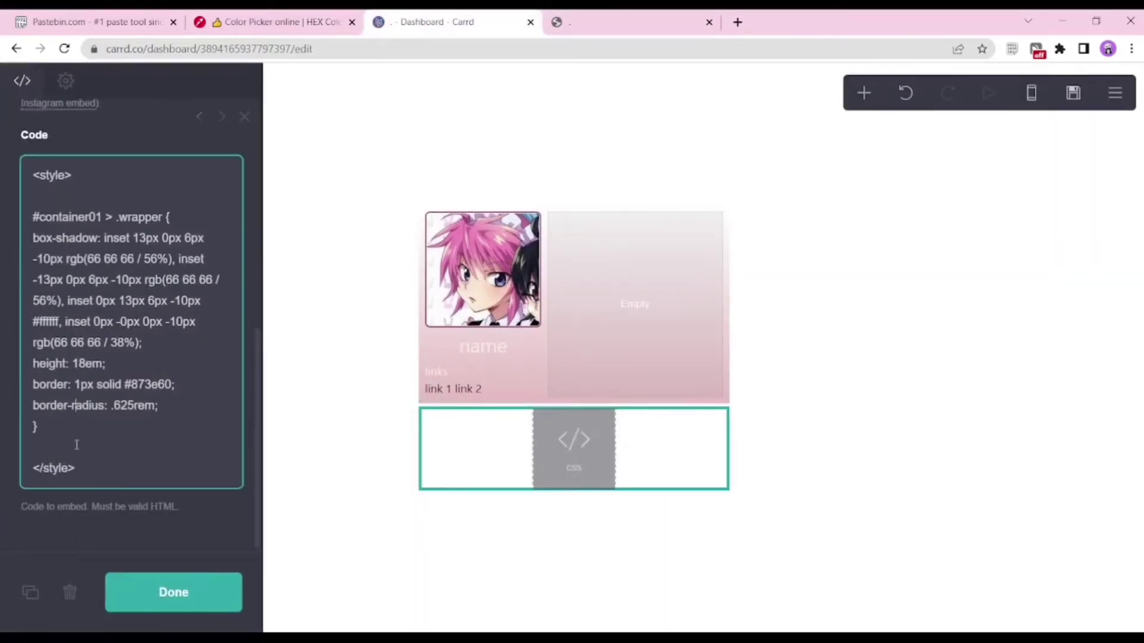
click(77, 423)
key(Return)
key(Return)
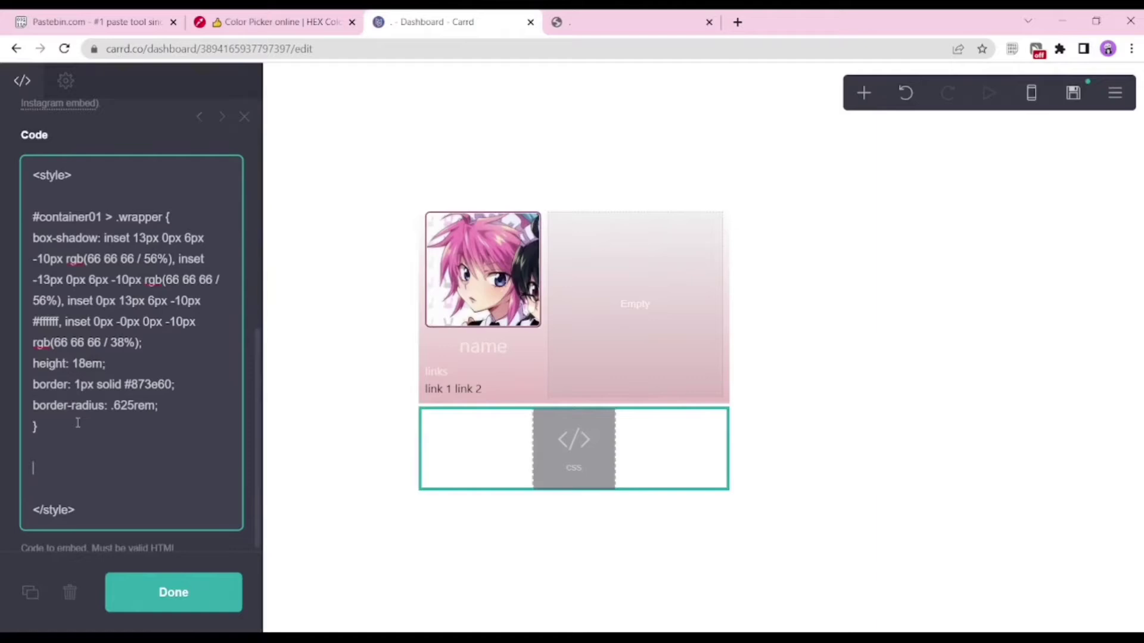
click(660, 14)
click(472, 17)
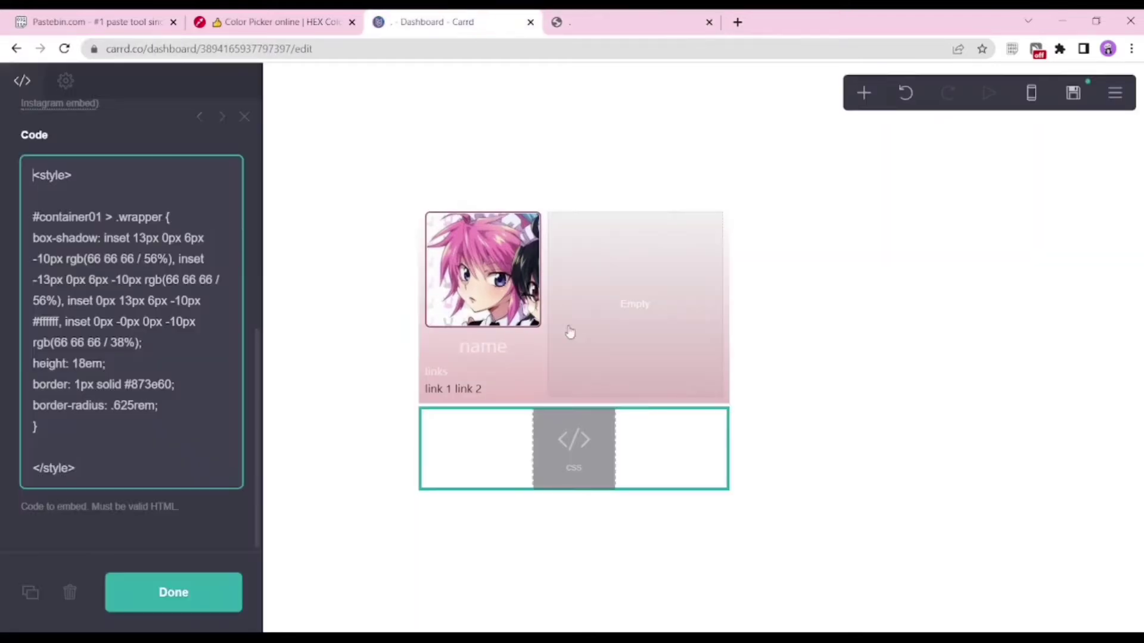
Step: Select the #F5E9E7 name text, then bring up the saved CSS snippets on Pastebin
click(522, 360)
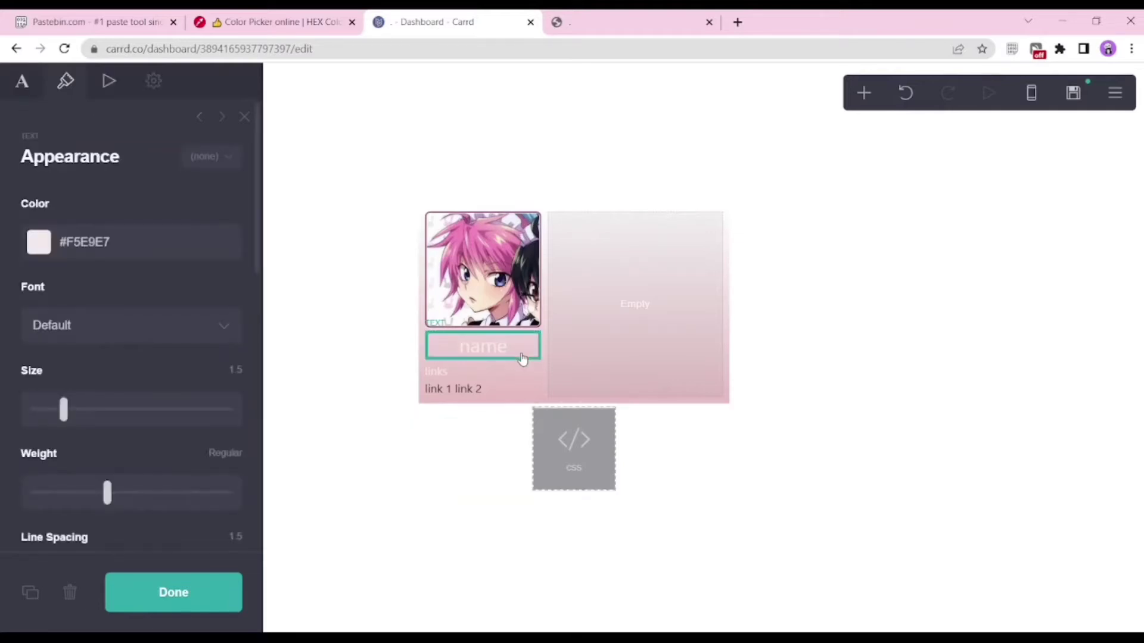
scroll(102, 355, down, 10)
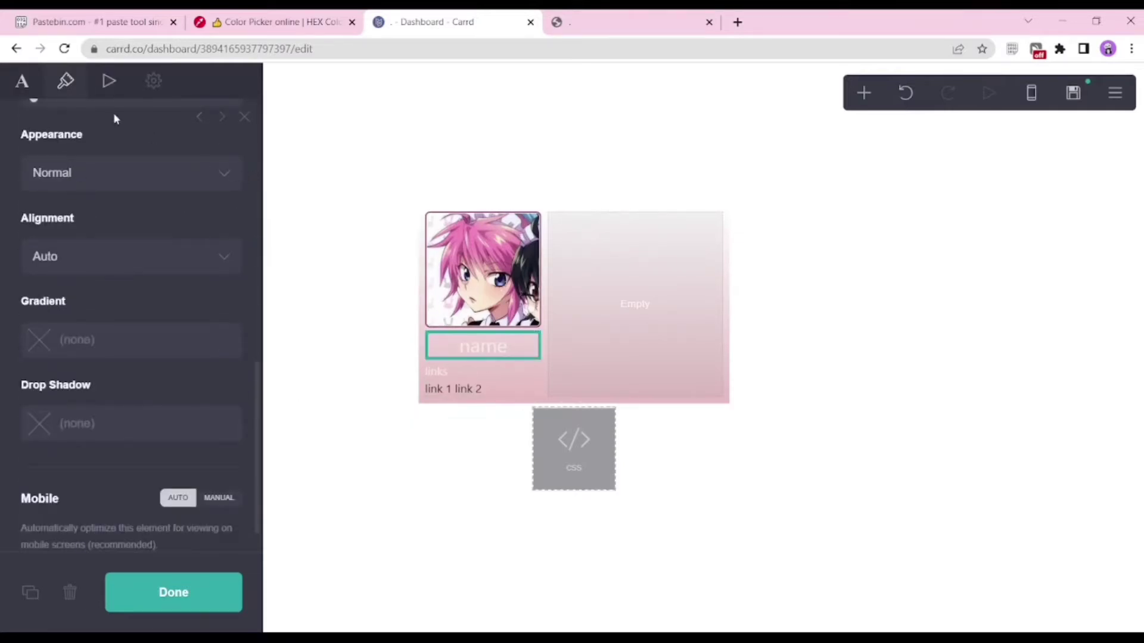
scroll(138, 194, up, 5)
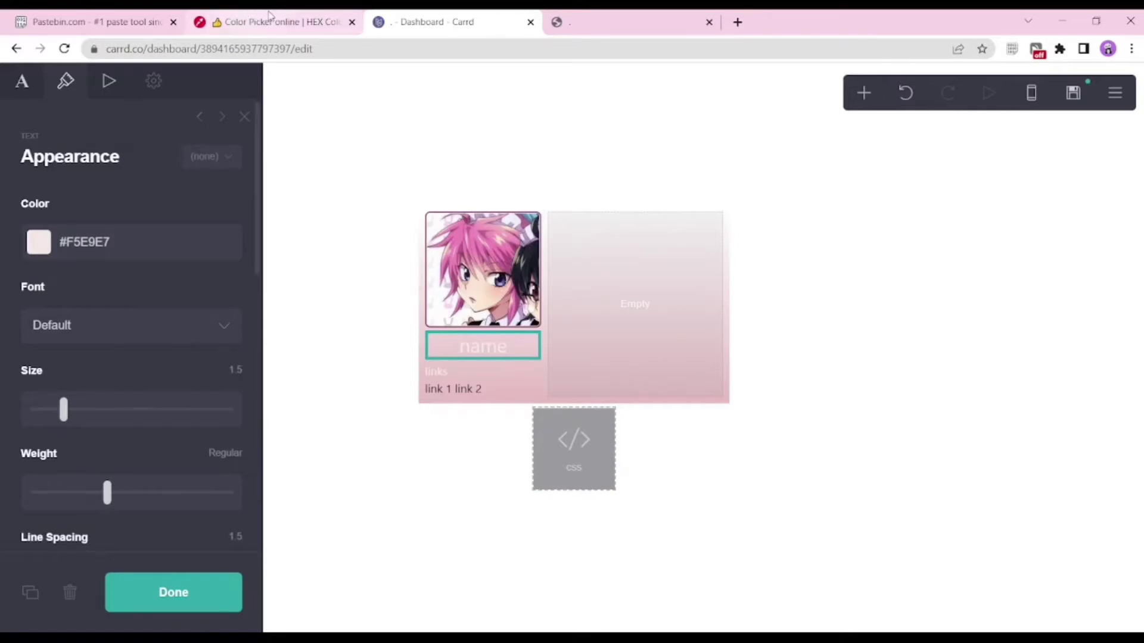
click(110, 27)
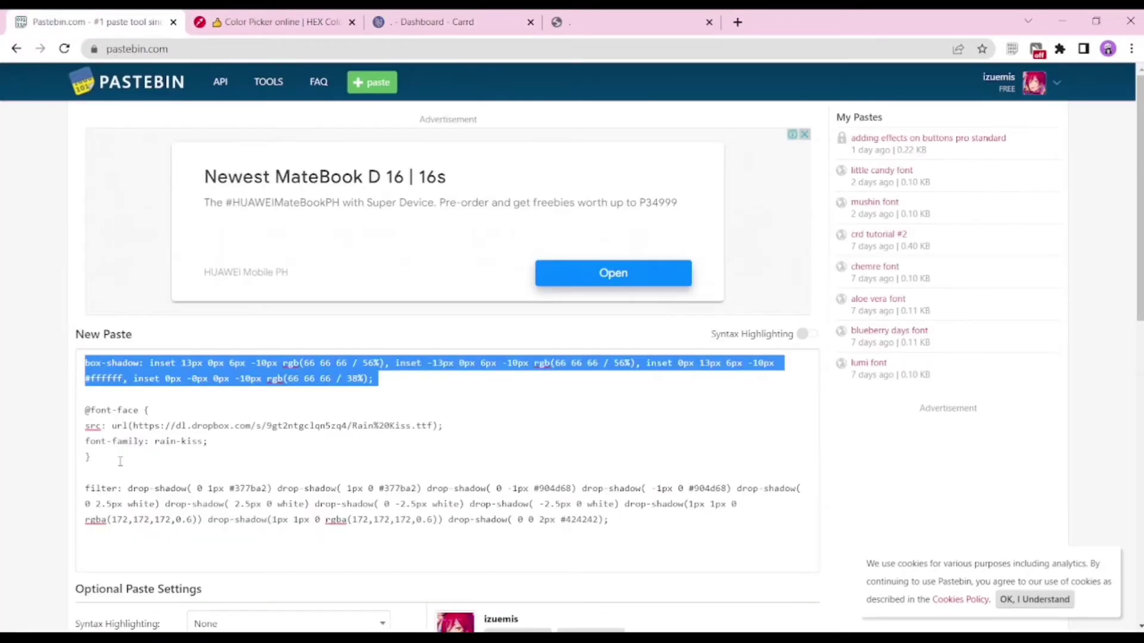
drag(121, 462, 80, 418)
key(ctrl+c)
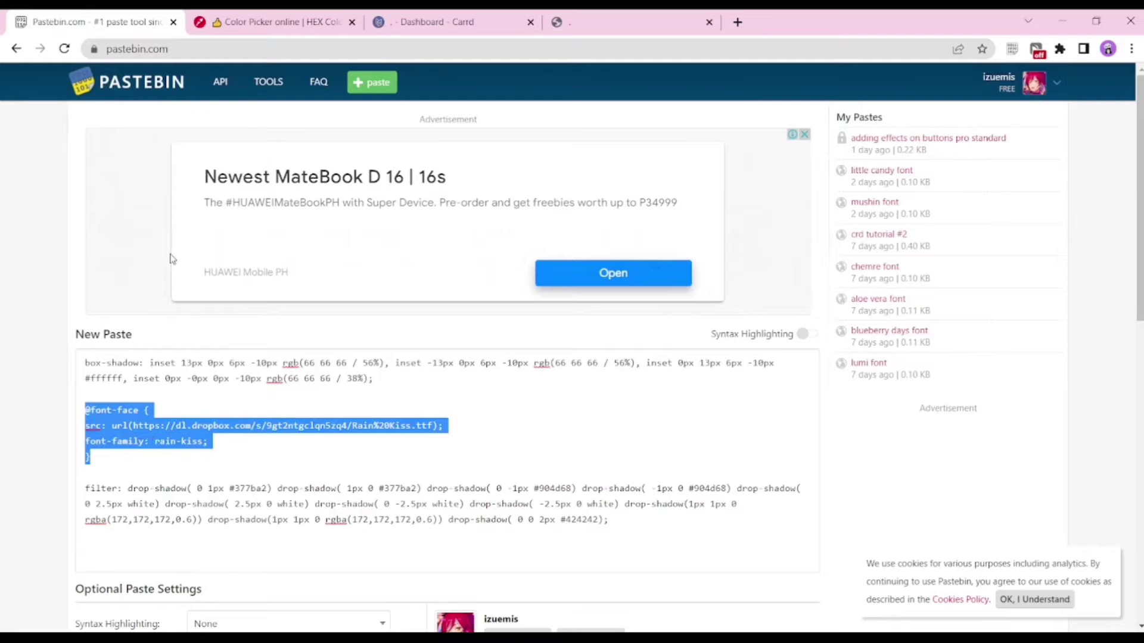
click(277, 22)
click(448, 18)
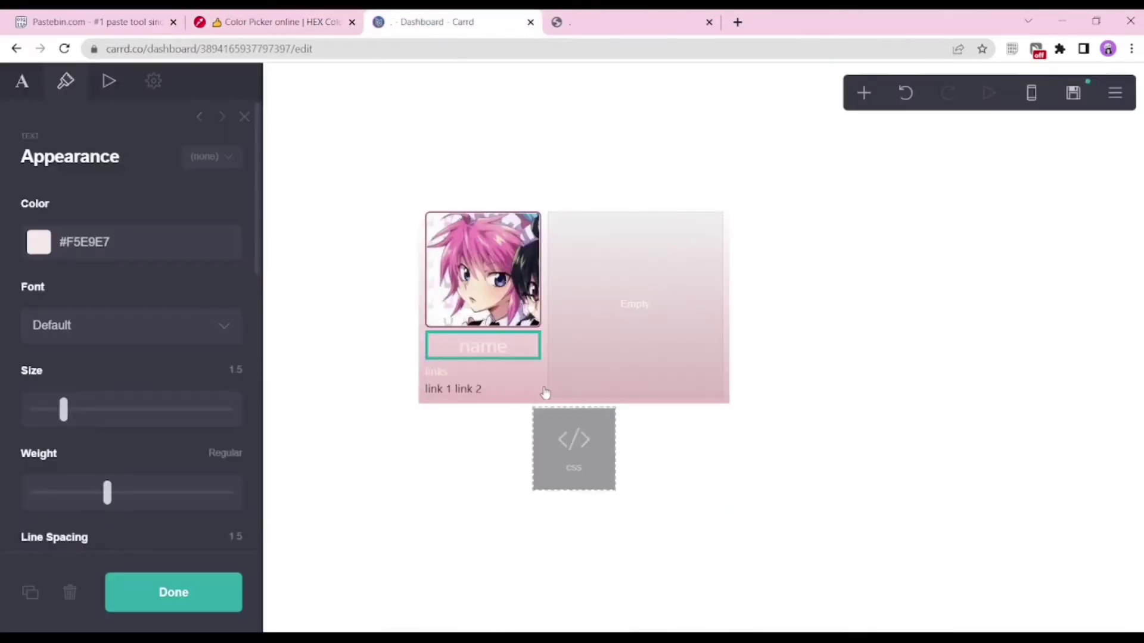
click(566, 439)
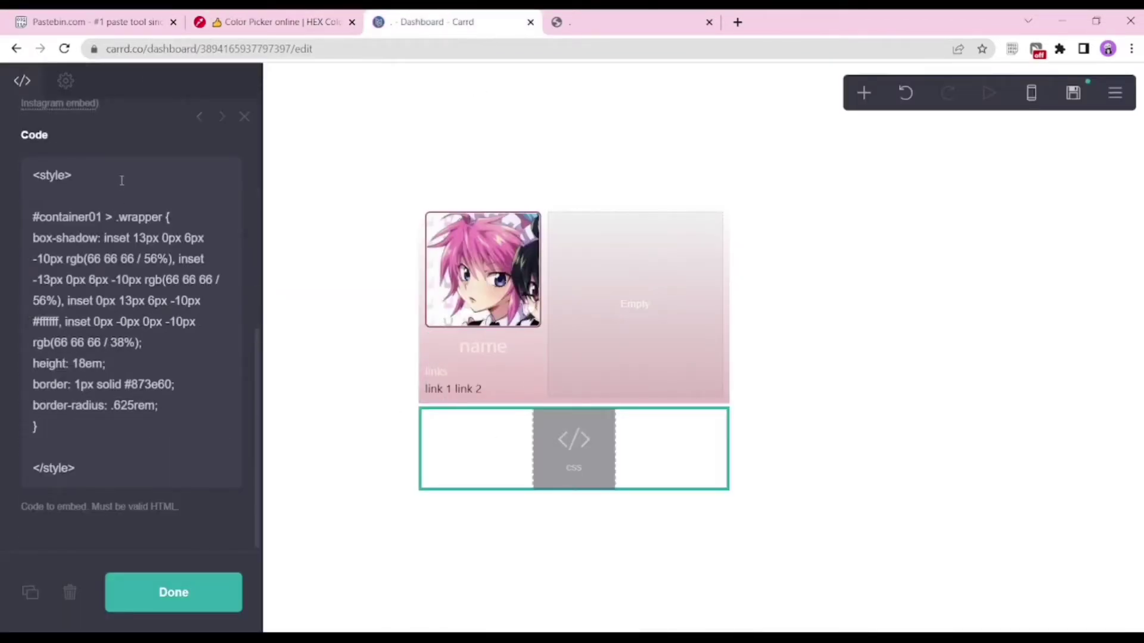
click(120, 178)
key(Return)
key(Return)
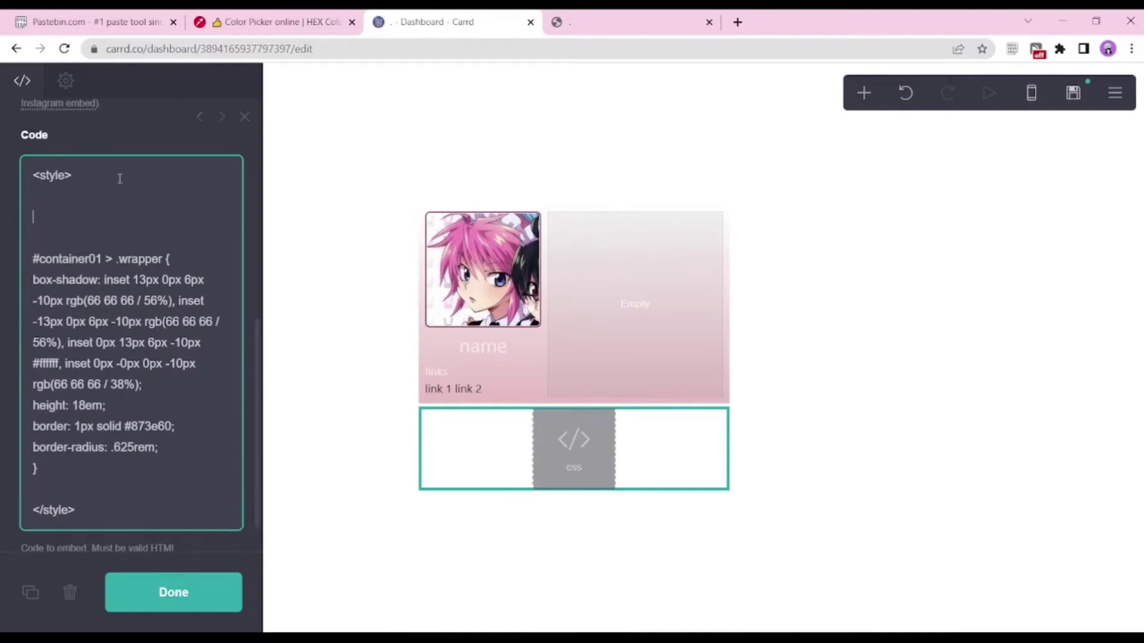
key(ctrl+z)
key(ctrl+f)
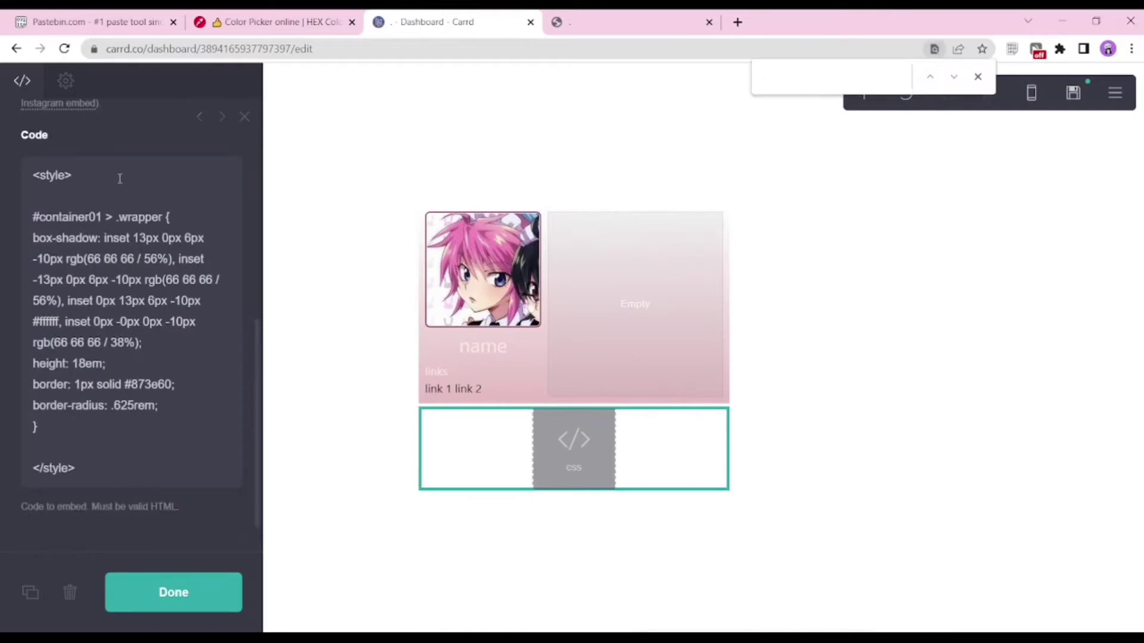
click(144, 179)
click(977, 76)
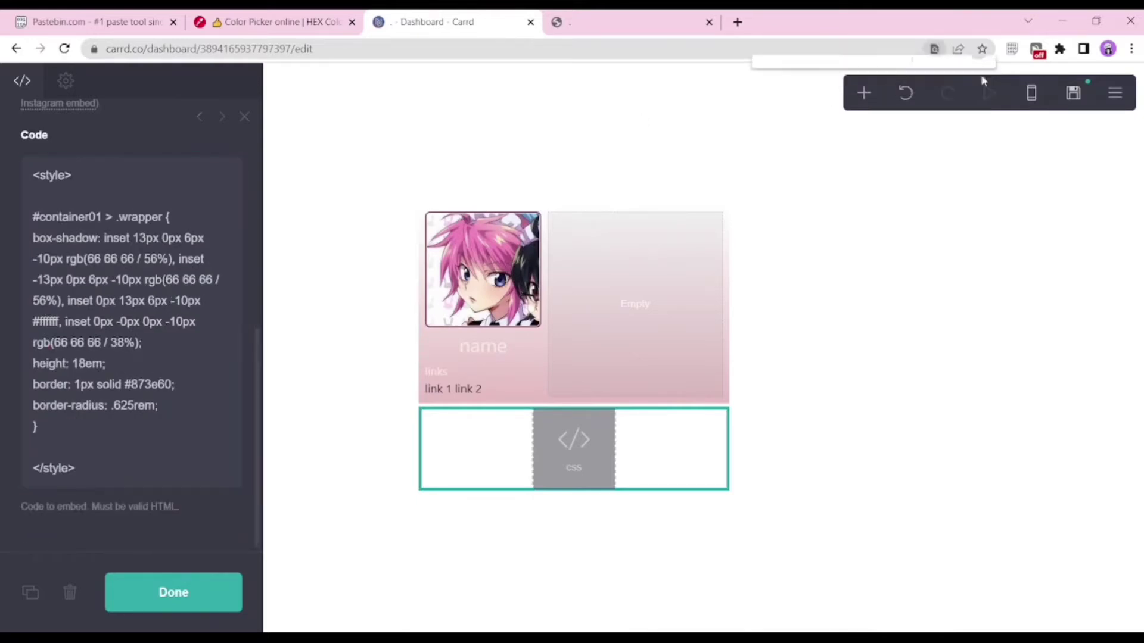
click(155, 175)
key(Return)
key(ctrl+v)
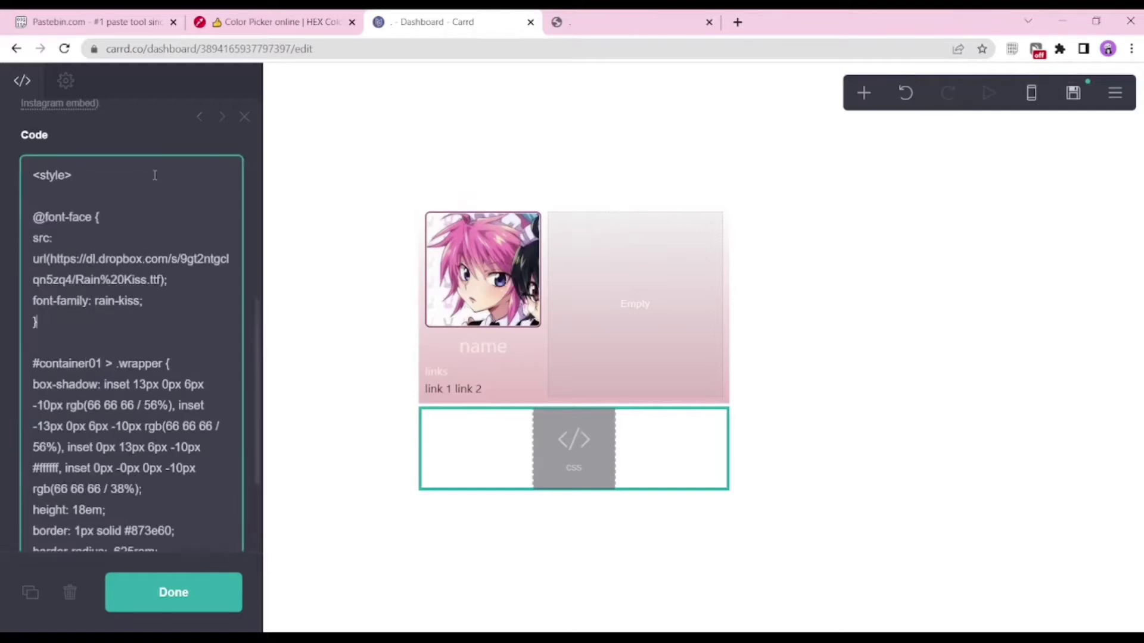
Step: Copy the drop-shadow filter line from the snippets page for the next rule
click(71, 14)
triple_click(250, 489)
key(ctrl+c)
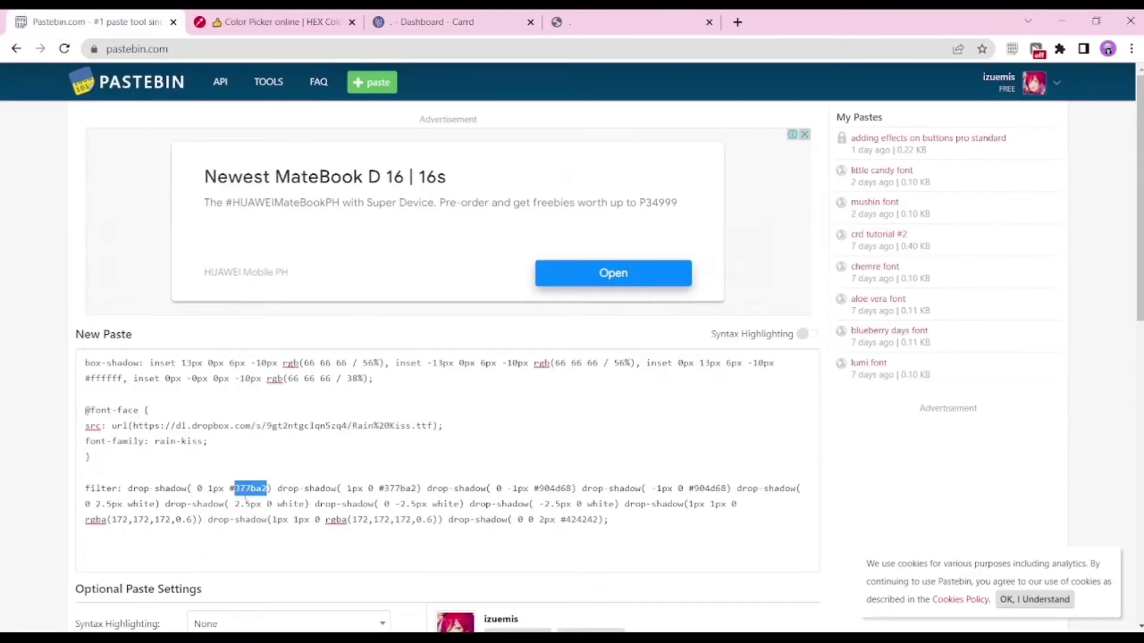
click(250, 22)
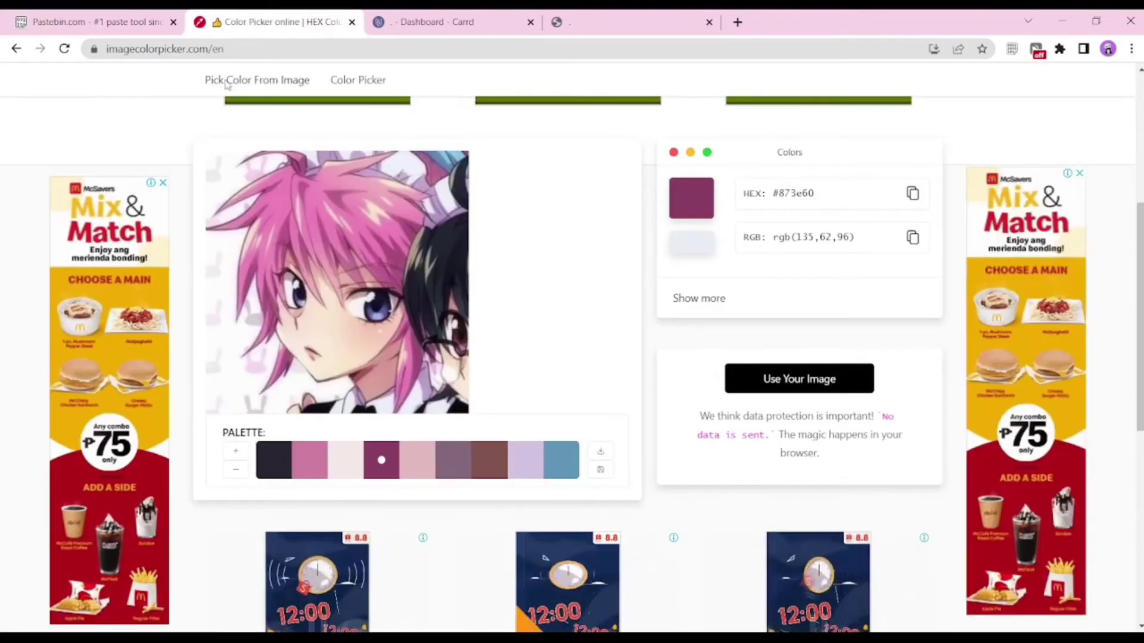
click(432, 18)
scroll(93, 417, down, 3)
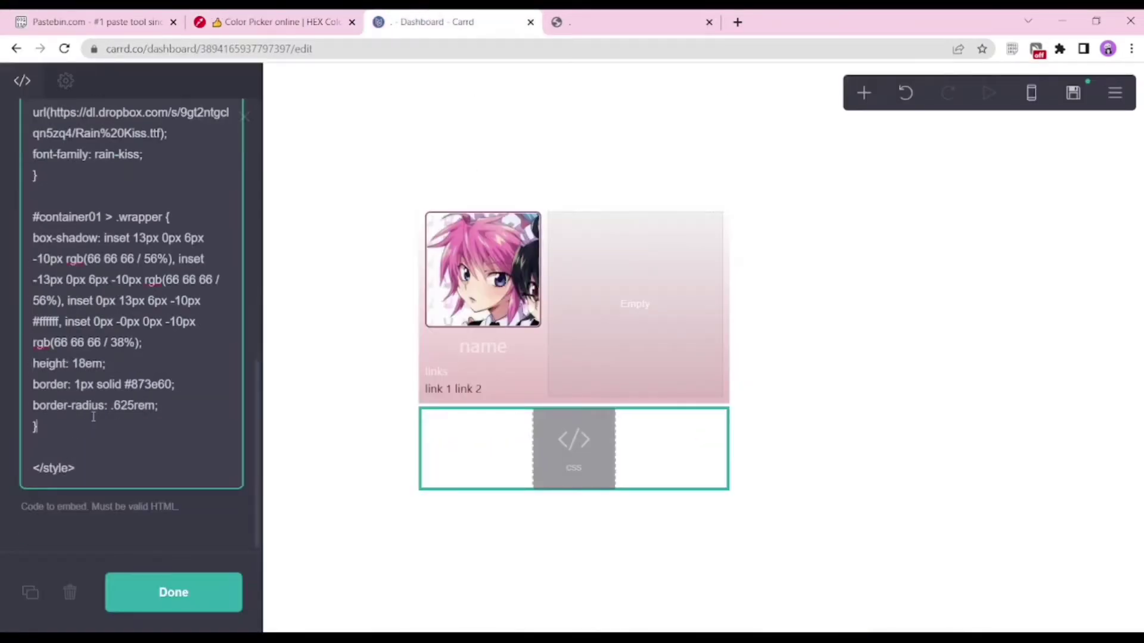
Step: Add a #text01 rule containing the pasted drop-shadow filter and copy pink #cd7fa2
click(94, 417)
key(Return)
key(Return)
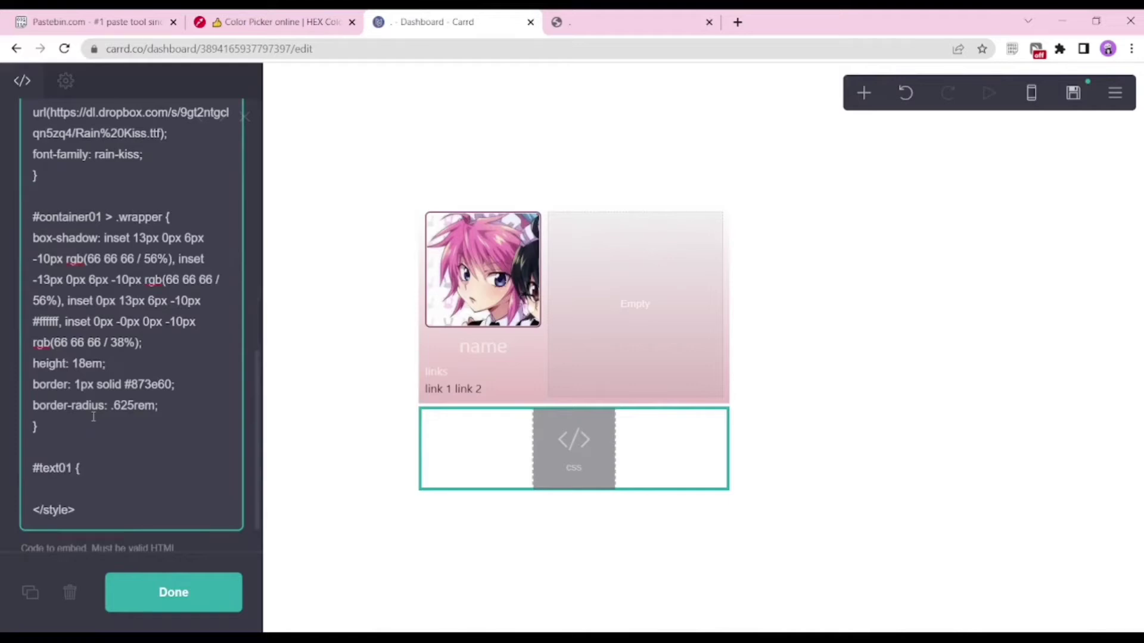
key(ctrl+v)
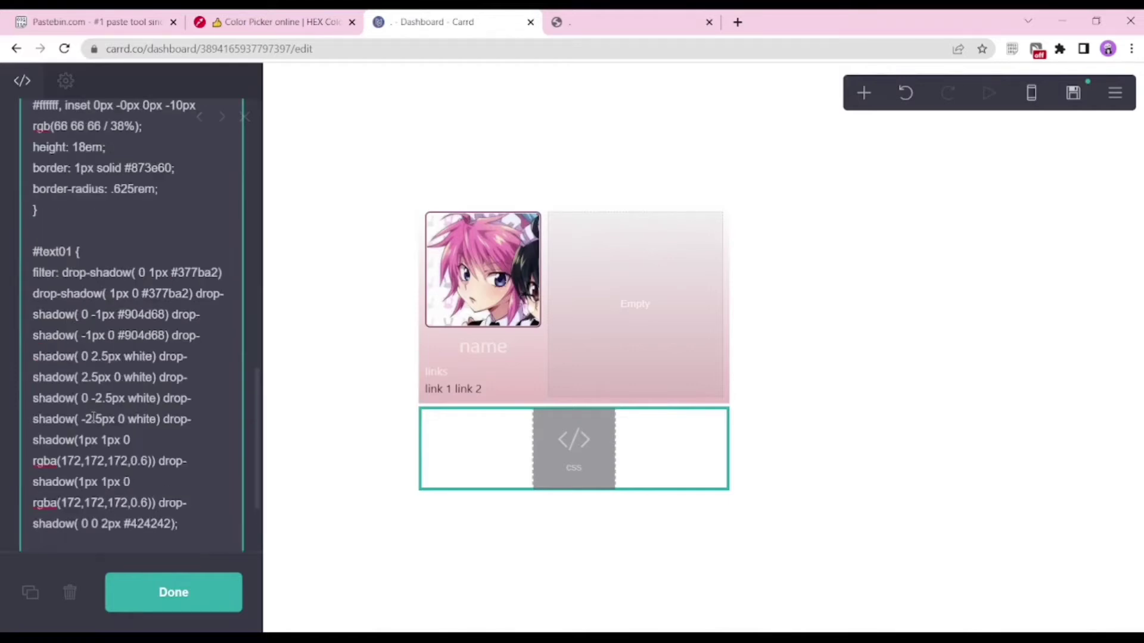
click(280, 21)
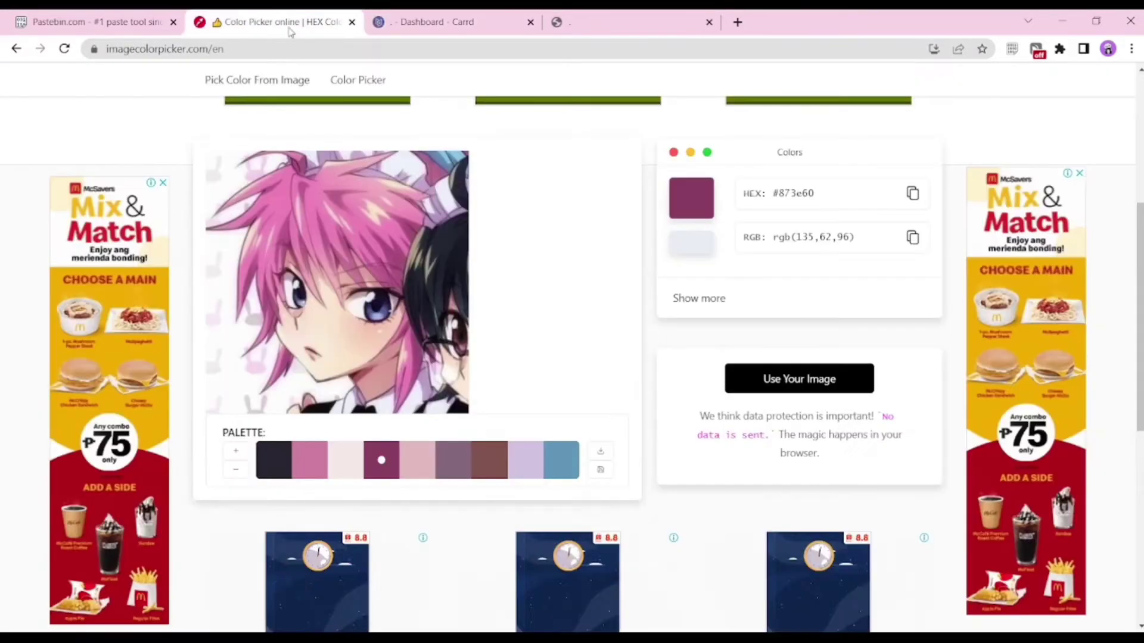
click(309, 460)
click(437, 22)
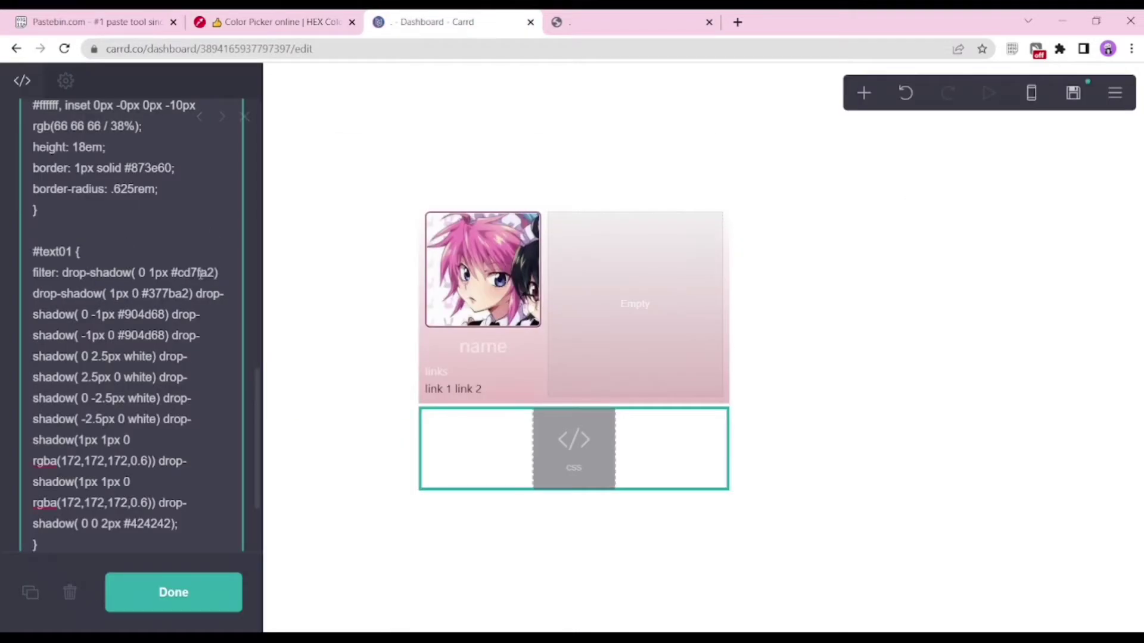
Step: Swap the filter's old hex colours for #6295b6 and #cd7fa2, then save the card
click(95, 22)
click(280, 21)
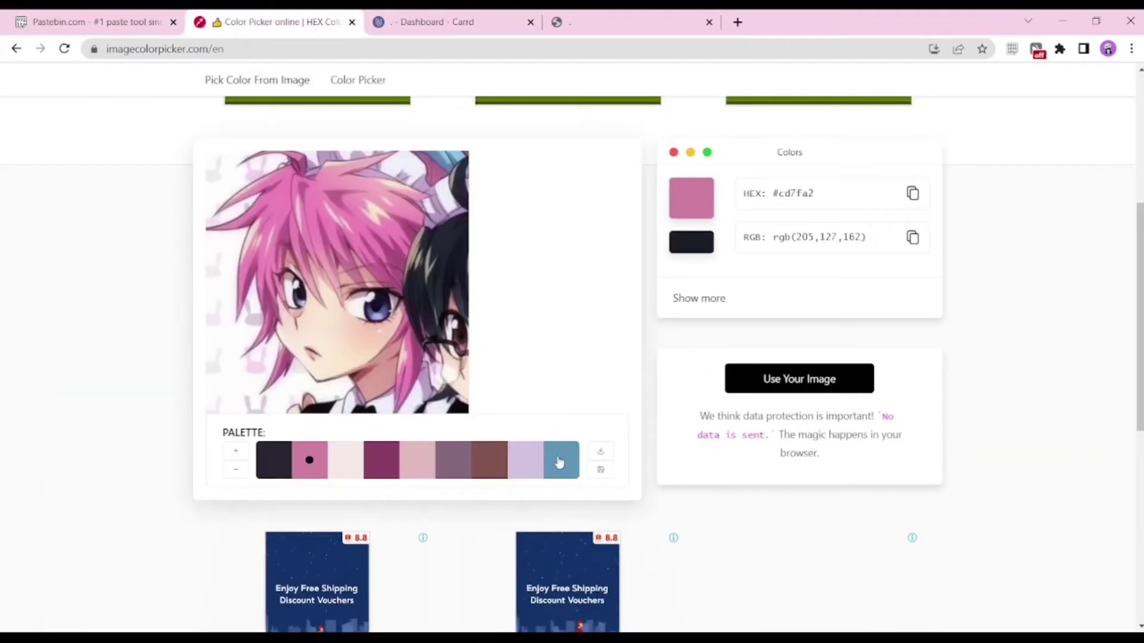
click(561, 460)
click(453, 22)
double_click(186, 313)
key(ctrl+v)
double_click(179, 333)
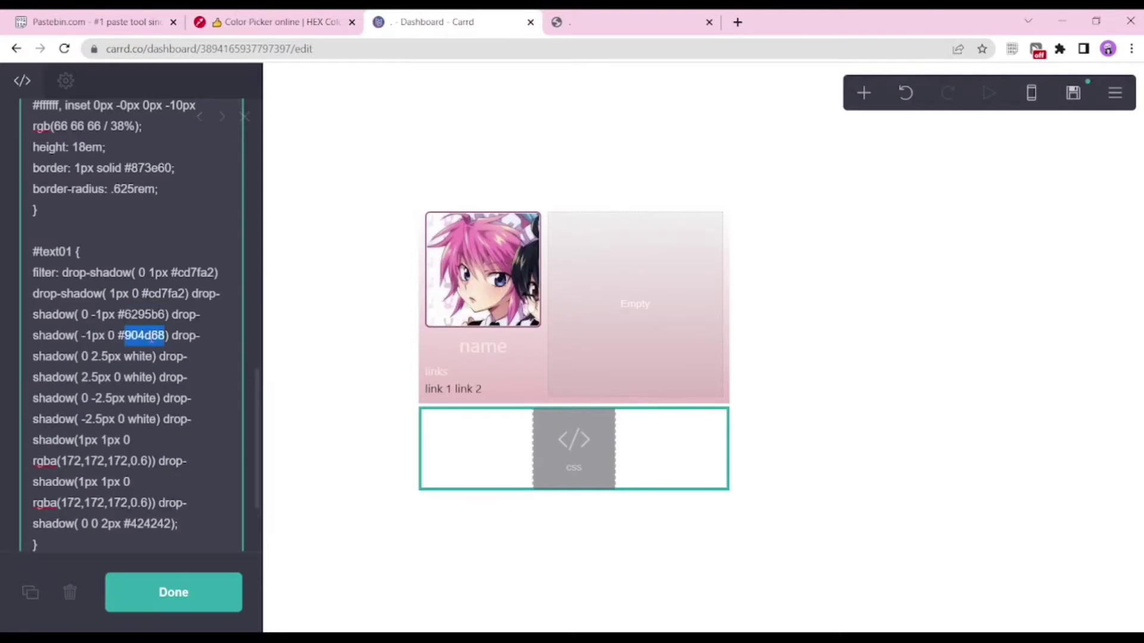
key(ctrl+v)
click(280, 21)
click(307, 458)
click(438, 22)
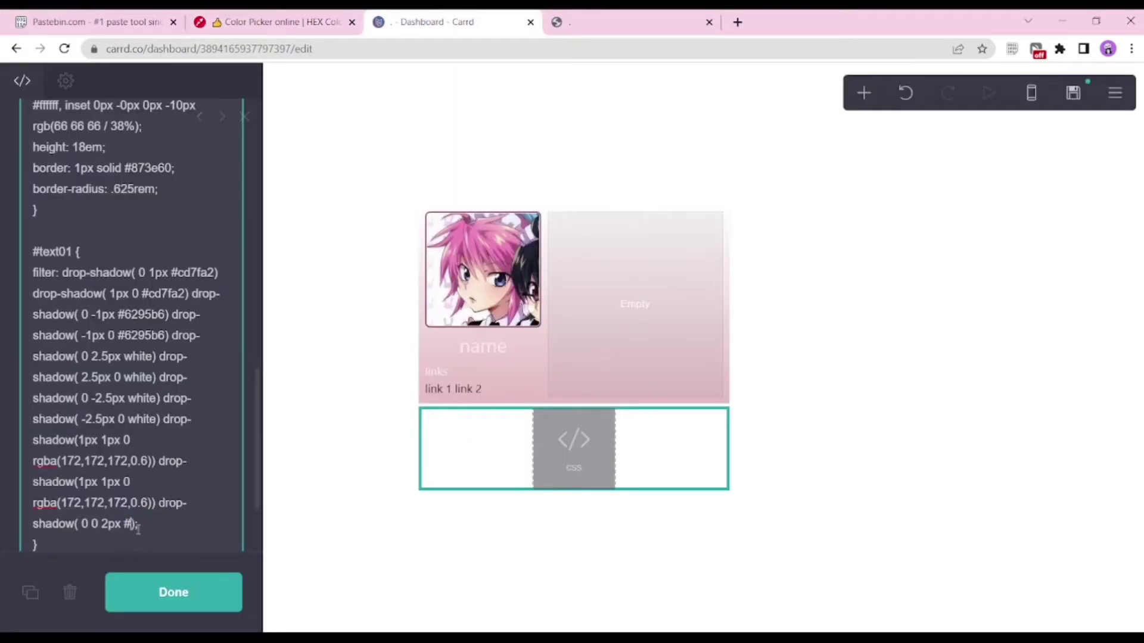
click(1073, 92)
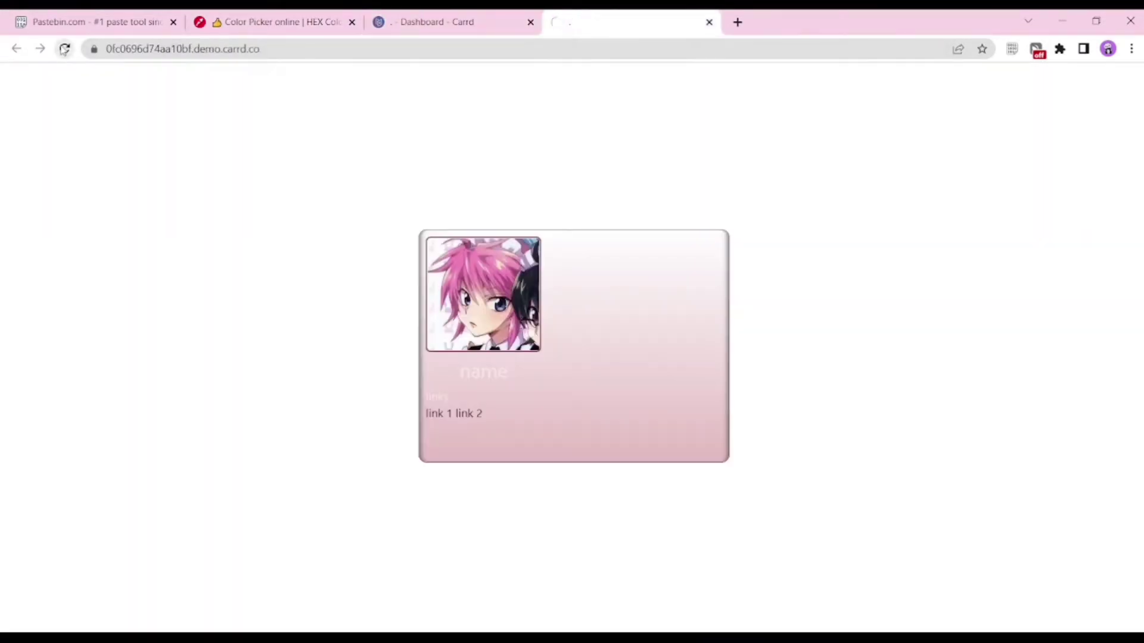
Step: Add font-family: rain-kiss to the #text01 rule and save the card
key(ctrl+shift+Tab)
click(602, 434)
triple_click(69, 313)
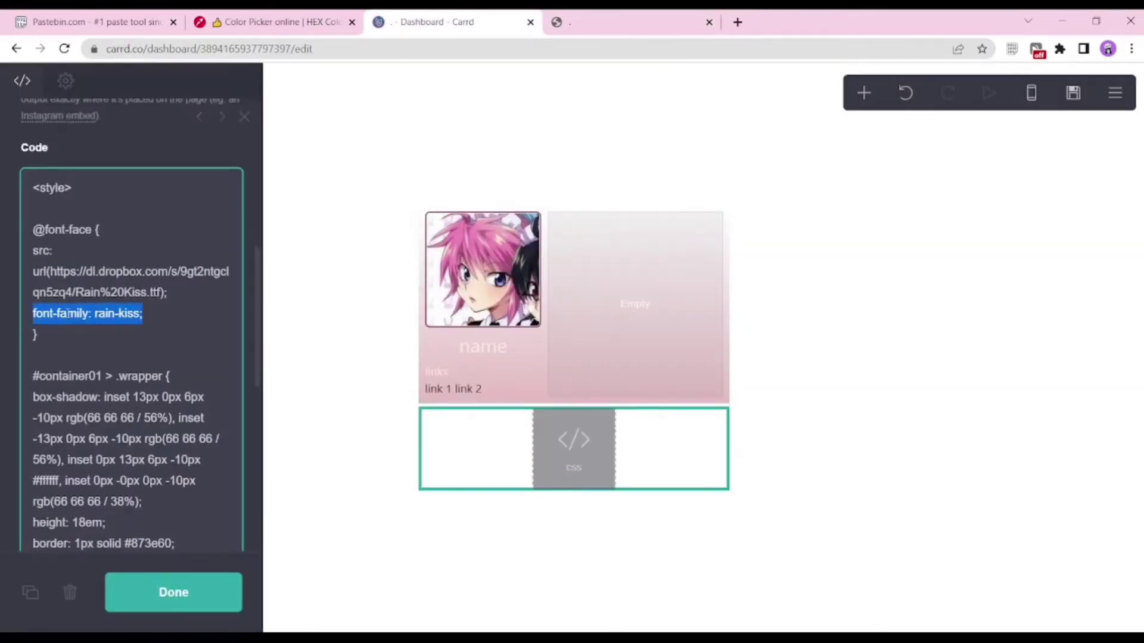
key(ctrl+c)
scroll(131, 358, down, 10)
click(204, 397)
key(Return)
key(ctrl+v)
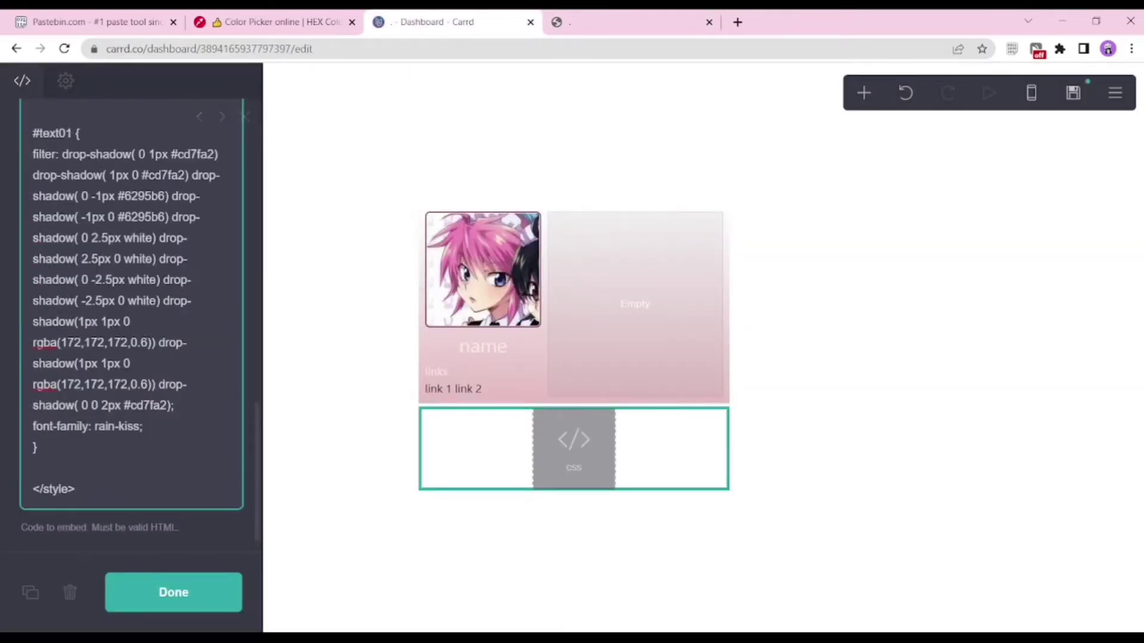
click(209, 602)
key(ctrl+s)
click(213, 613)
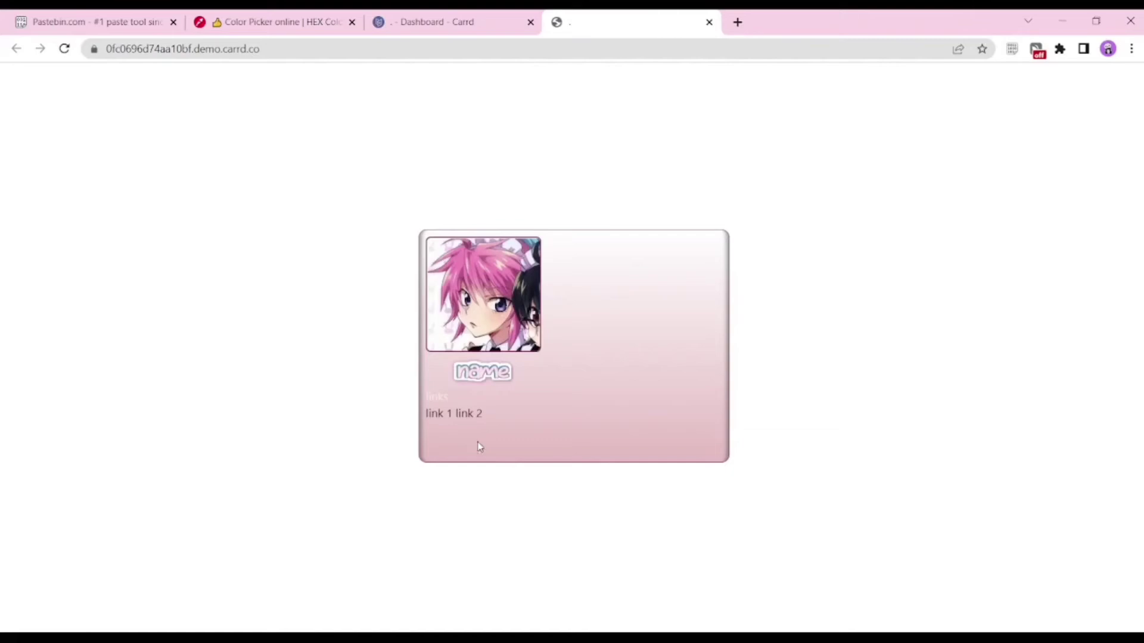
Step: Inspect the faint links heading and 'link 1 link 2' text on the demo card
double_click(427, 401)
click(519, 431)
double_click(434, 394)
click(491, 401)
mouse_move(510, 420)
mouse_down()
mouse_move(414, 409)
mouse_move(428, 413)
mouse_up()
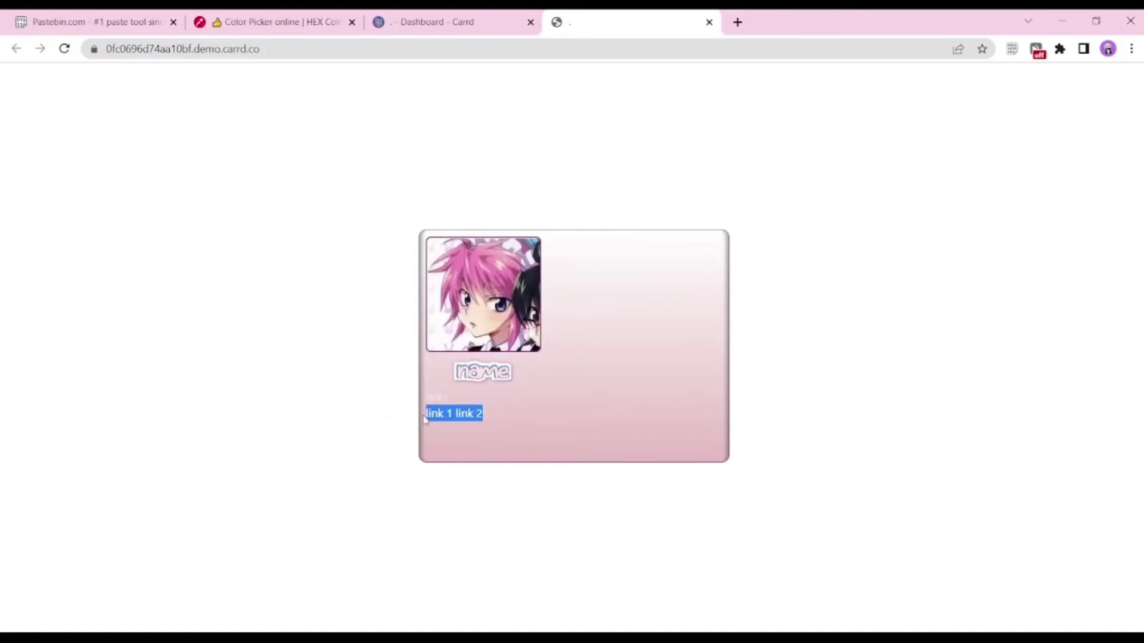
click(426, 411)
double_click(436, 396)
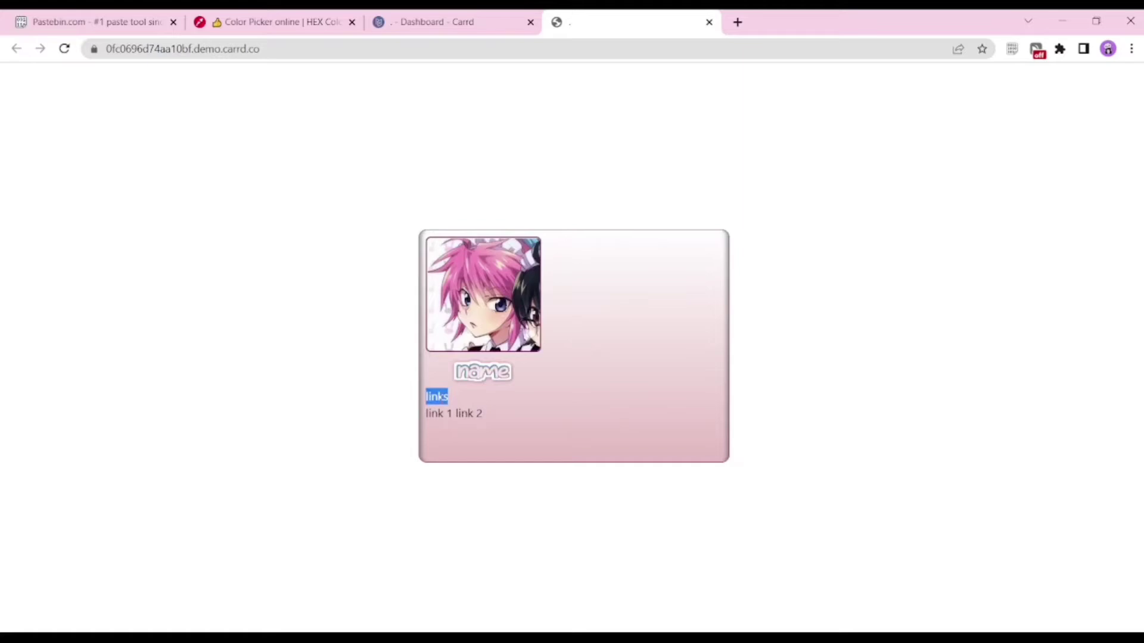
click(435, 22)
Step: Start a new '#text02 mark {' rule in the links text's CSS embed
click(526, 397)
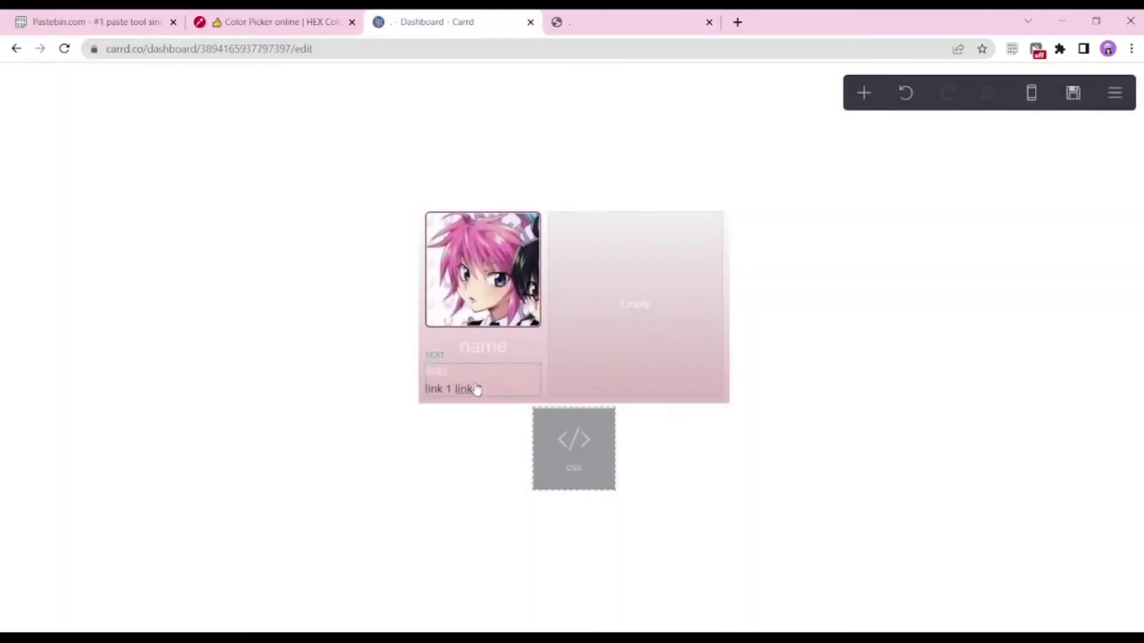
click(477, 390)
click(591, 486)
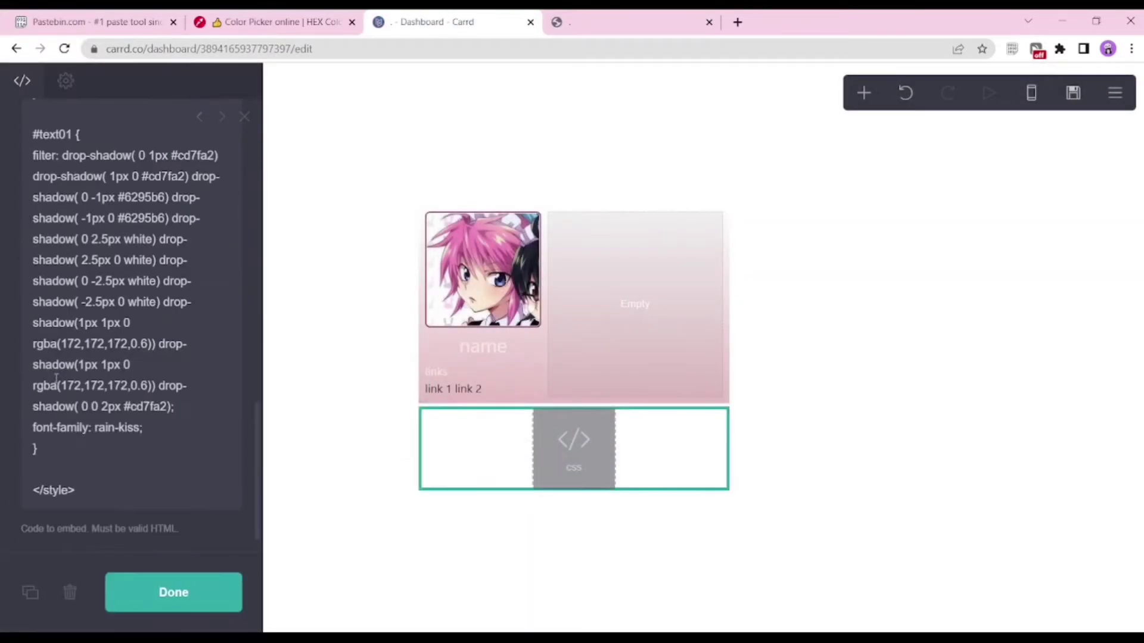
click(72, 458)
key(Return)
key(Return)
text(#text02 m)
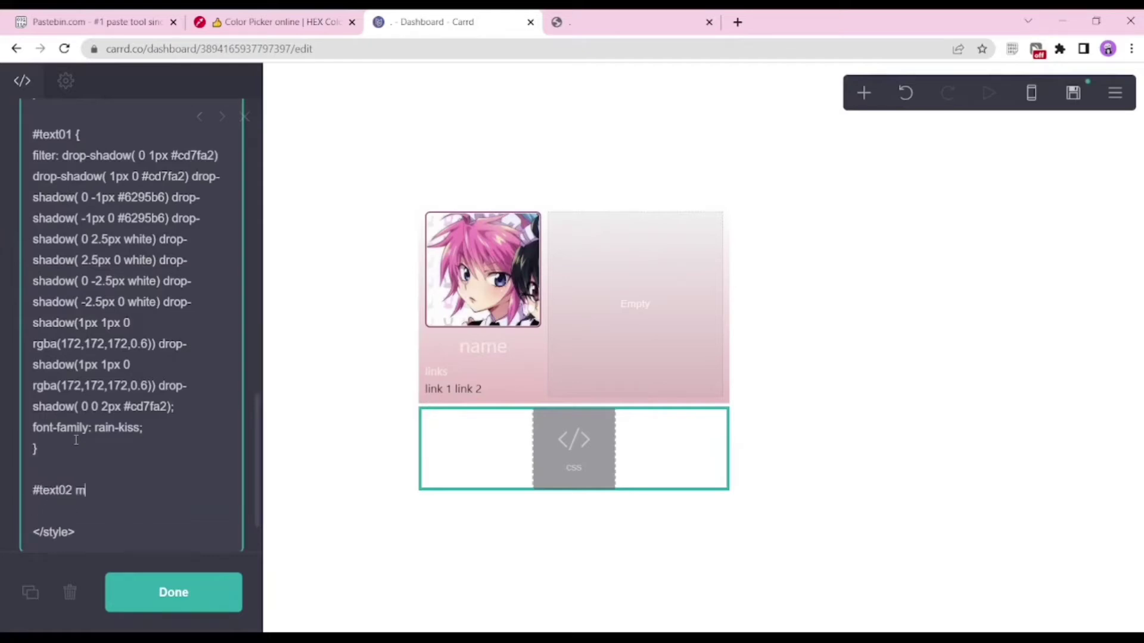
text(ark {)
key(Return)
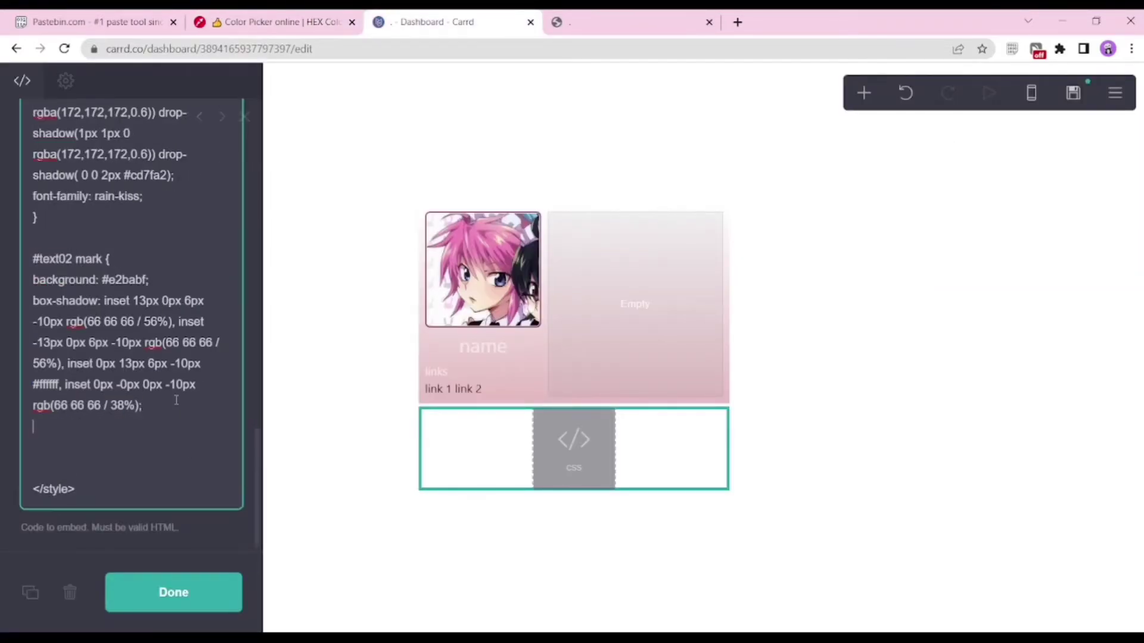
Step: Give #text02 mark rain-kiss font, 5px 20px 20px 5px radius and 1px solid #873e60 border; reload the demo
text(font-family: rain-kiss;)
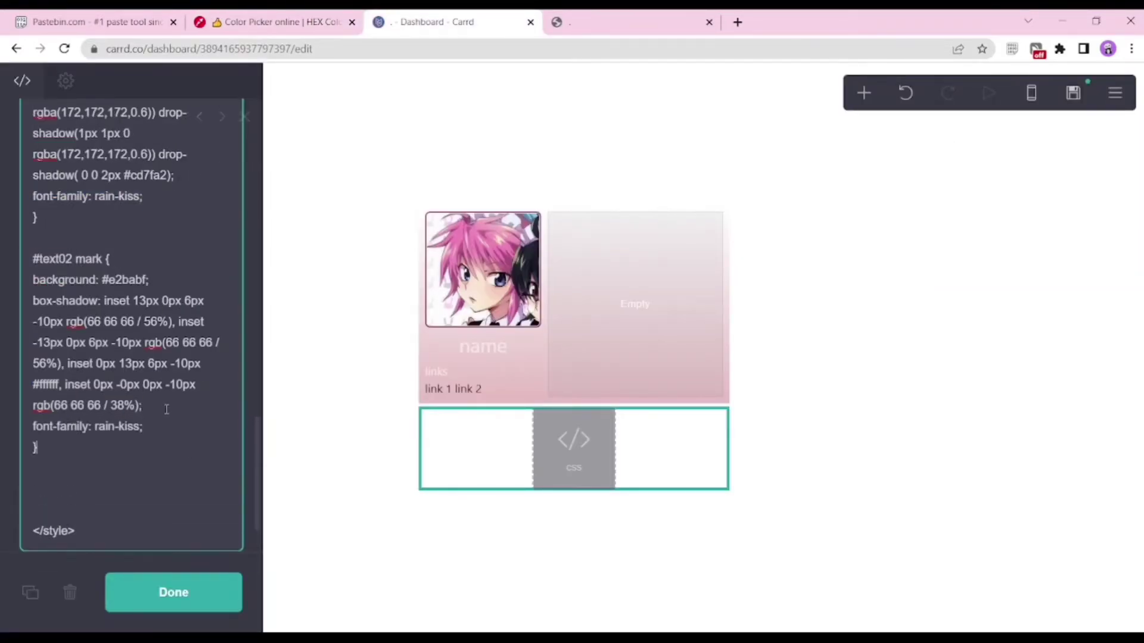
key(Return)
text(border-radius: 5px 20px 20px 5px;)
key(Return)
text(border: 1px solid #873e60;)
key(Return)
text(})
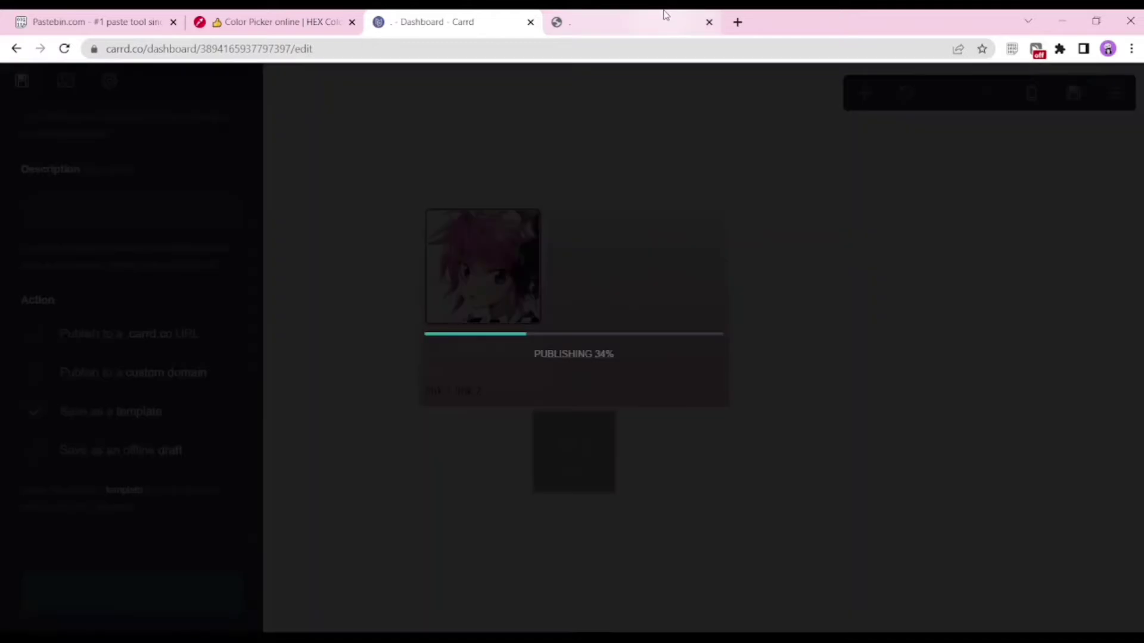
click(665, 21)
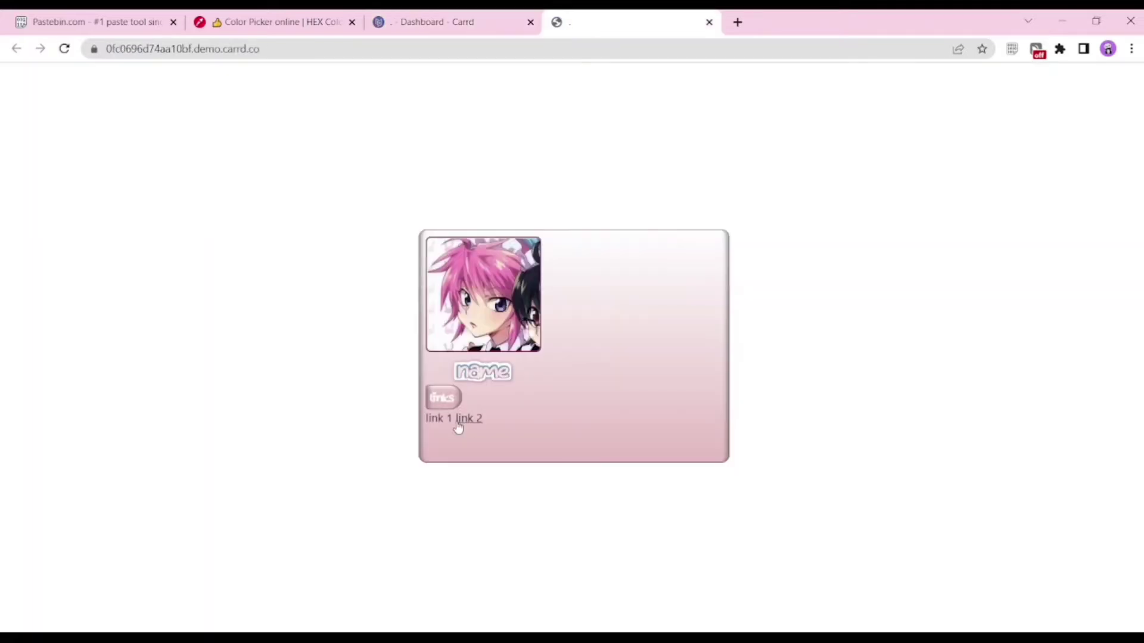
key(F5)
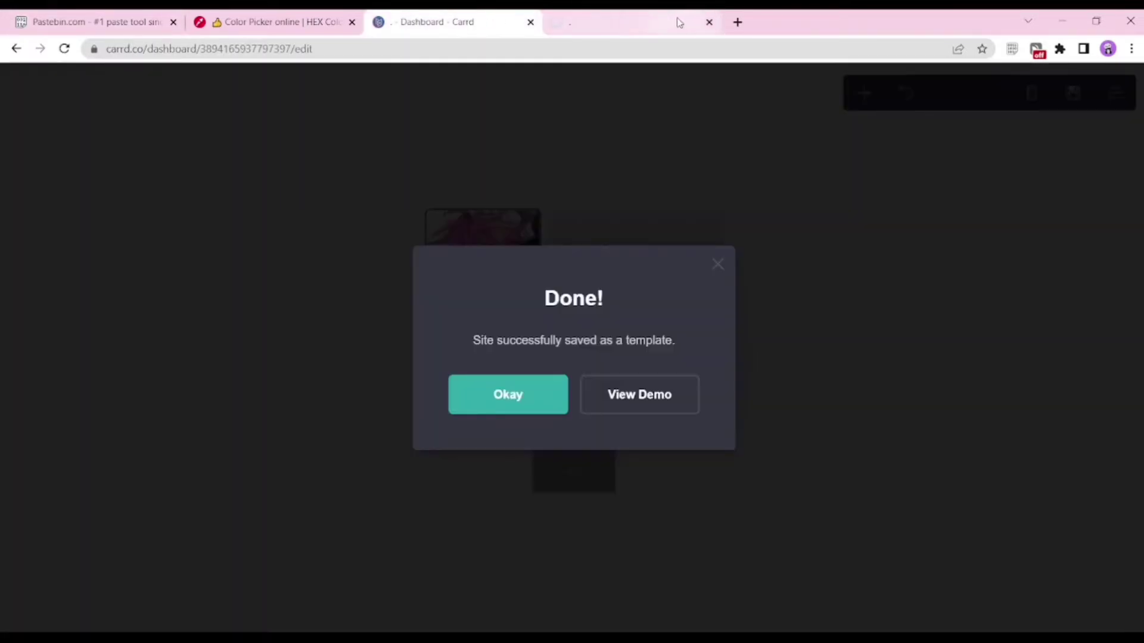
Step: Start a new #text02 rule in the CSS embed with background: white
click(709, 22)
click(607, 475)
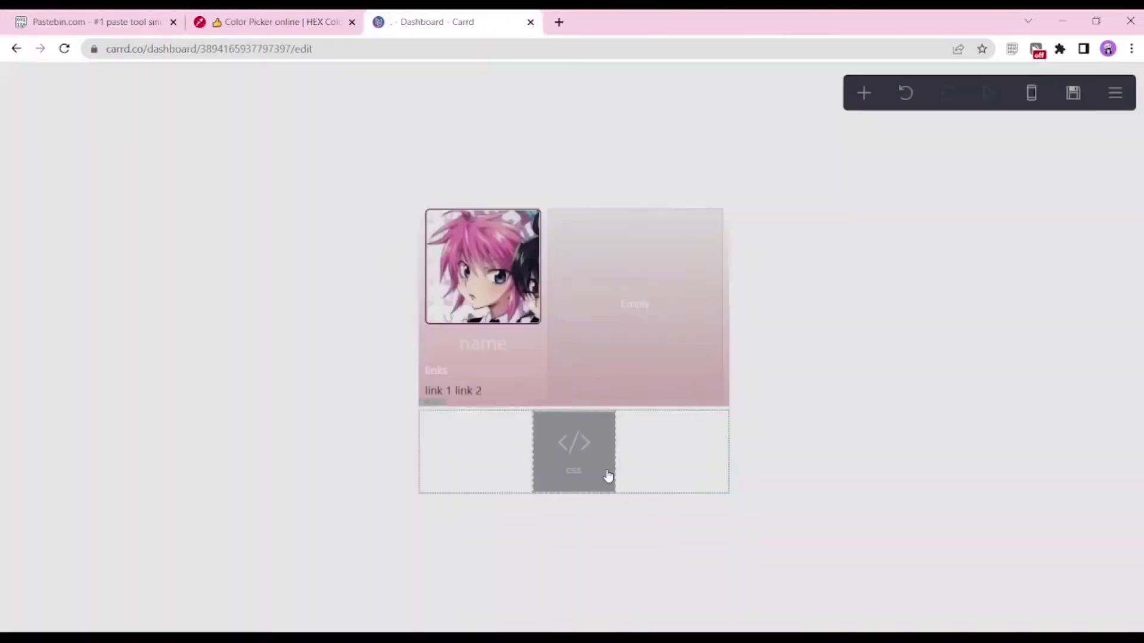
click(608, 475)
scroll(95, 429, down, 10)
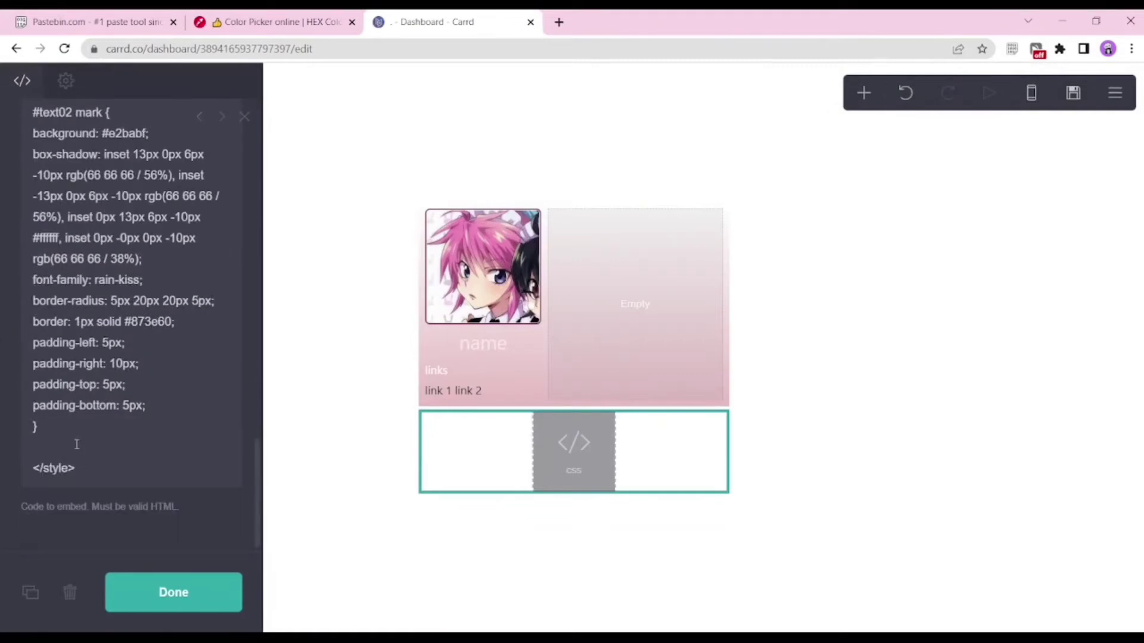
click(77, 444)
key(Return)
key(Return)
key(Up)
text(#text02 {)
key(Return)
text(ba)
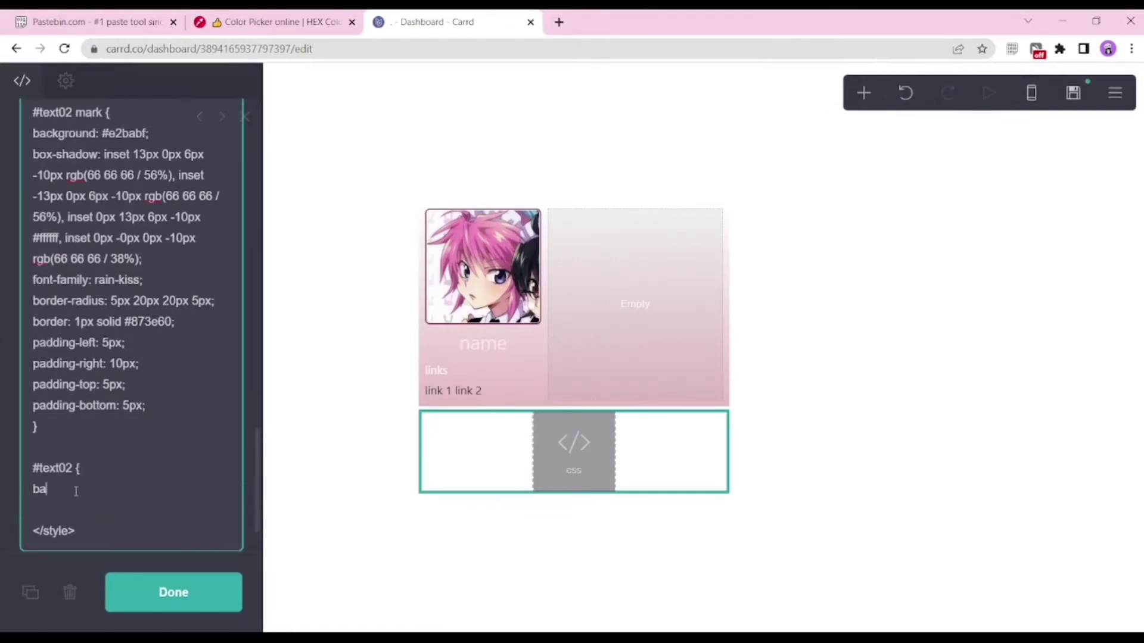
text(ckground: white;)
key(Return)
Step: Add the inset box-shadow, border-radius: 10px and the #873e60 border to #text02
text(v)
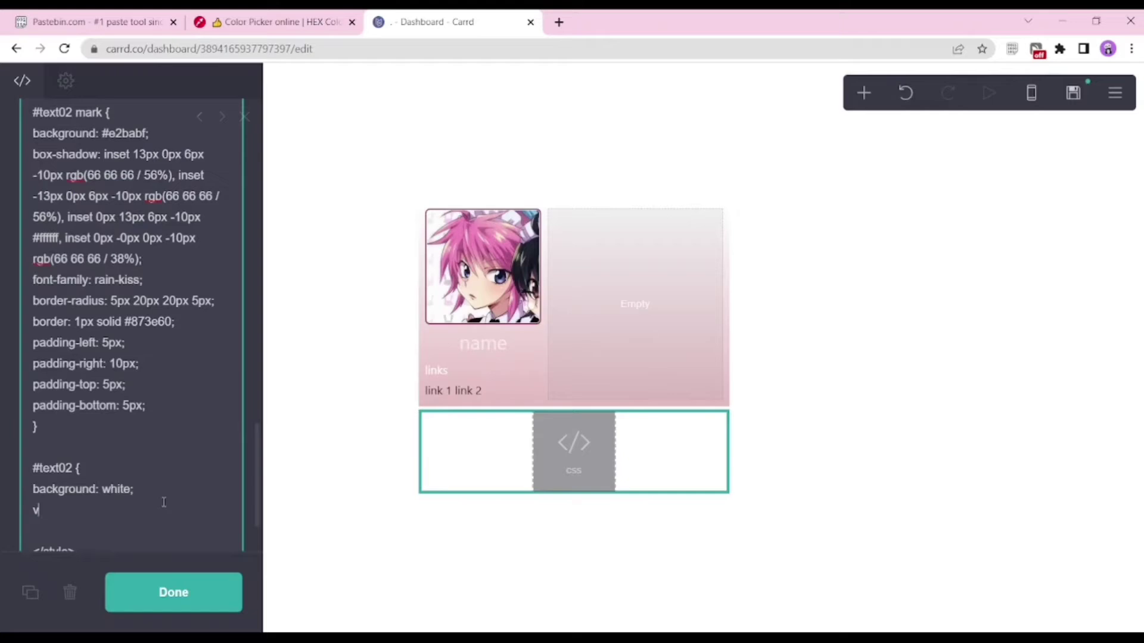
key(BackSpace)
text(box-shadow: inset 13px 0px 6px -10px rgb(66 66 66 / 56%), inset -13px 0px 6px -10px rgb(66 66 66 / 56%), inset 0px 13px 6px -10px #ffffff, inset 0px -0px 0px -10px rgb(66 66 66 / 38%);)
key(Return)
text(border-radius: 10px;)
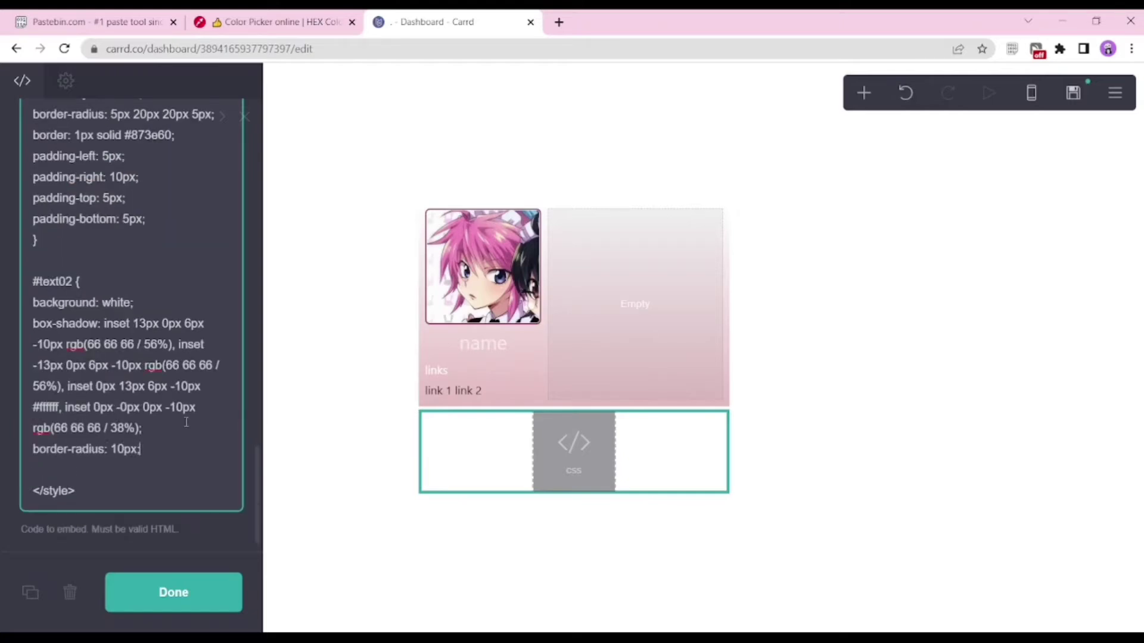
key(Return)
text(border: 1px solid #873e60;)
key(ctrl+s)
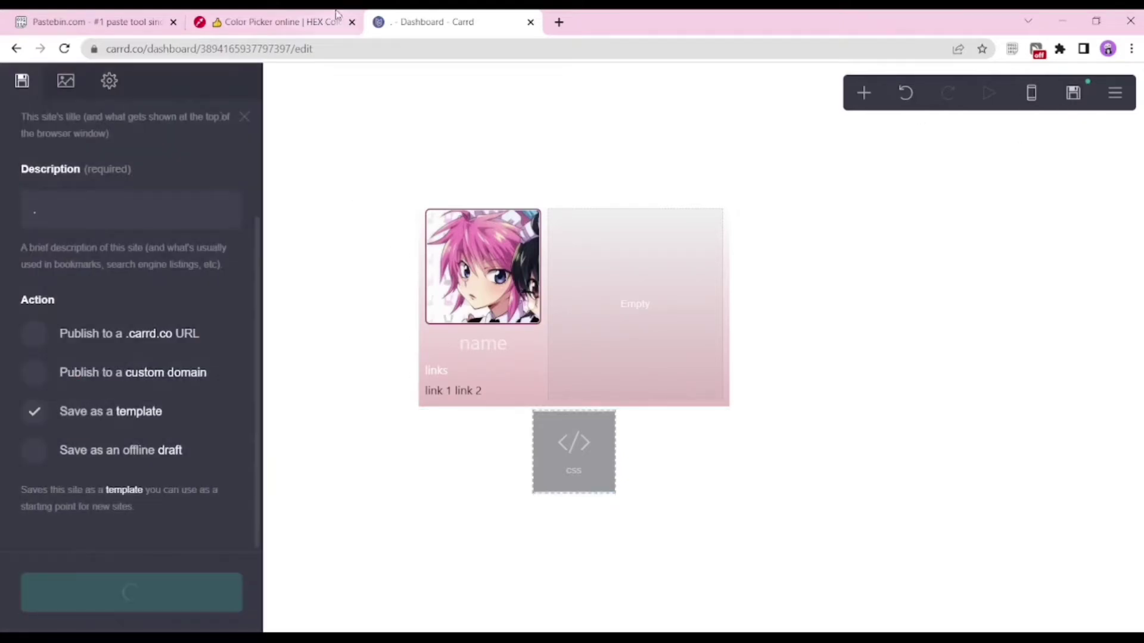
Step: Add padding: 5px to #text02, save, and check the card in the preview
key(Return)
text(padding: 5px;)
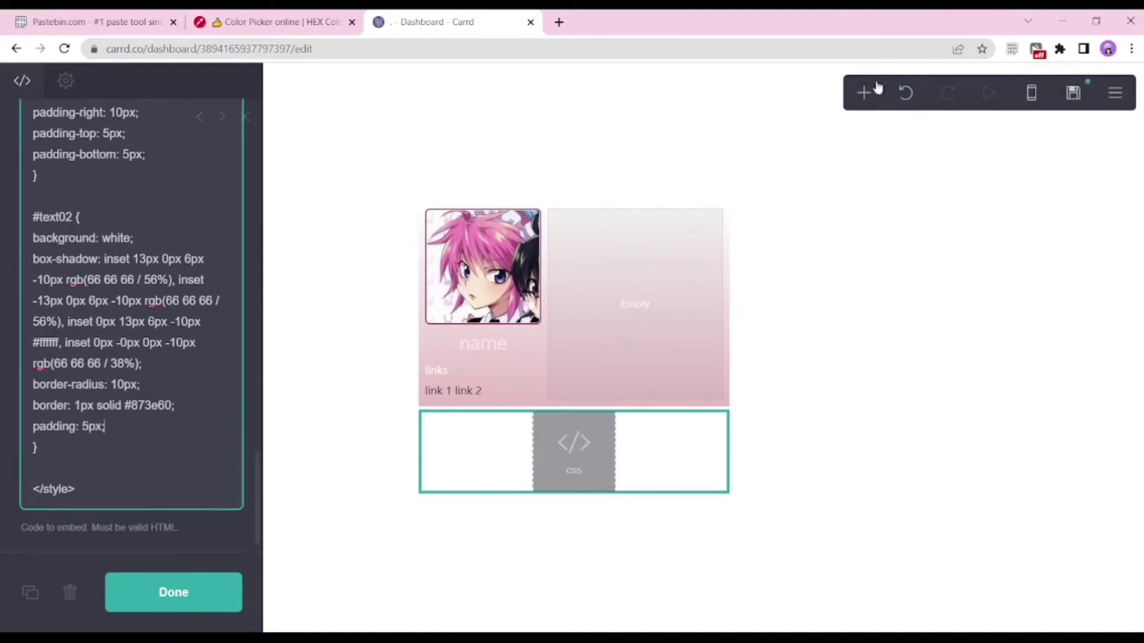
key(ctrl+s)
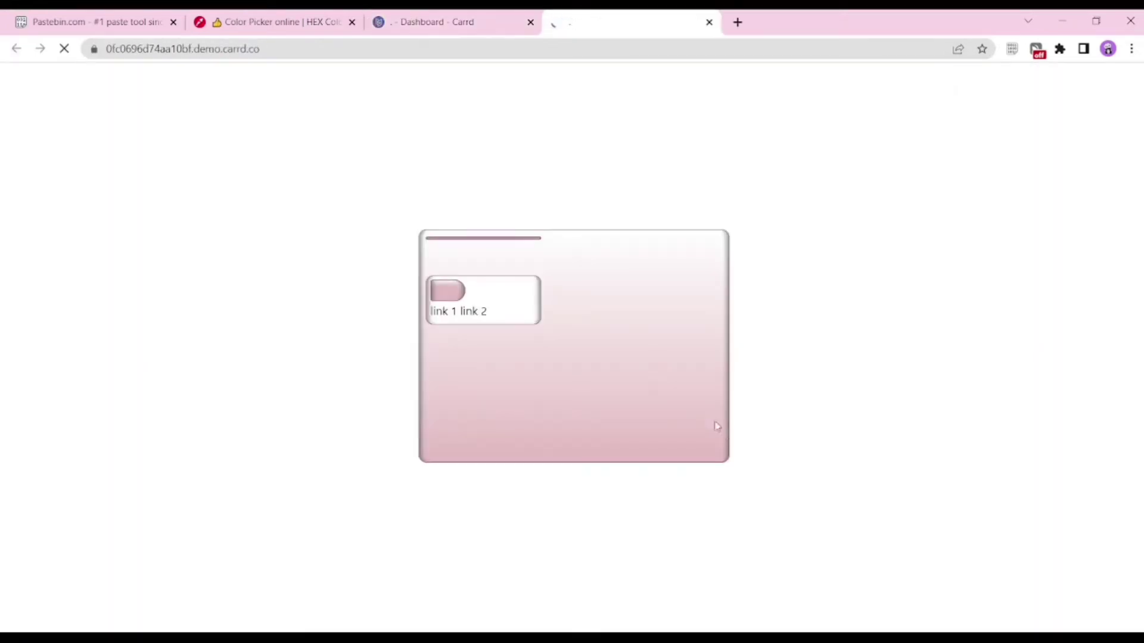
click(441, 22)
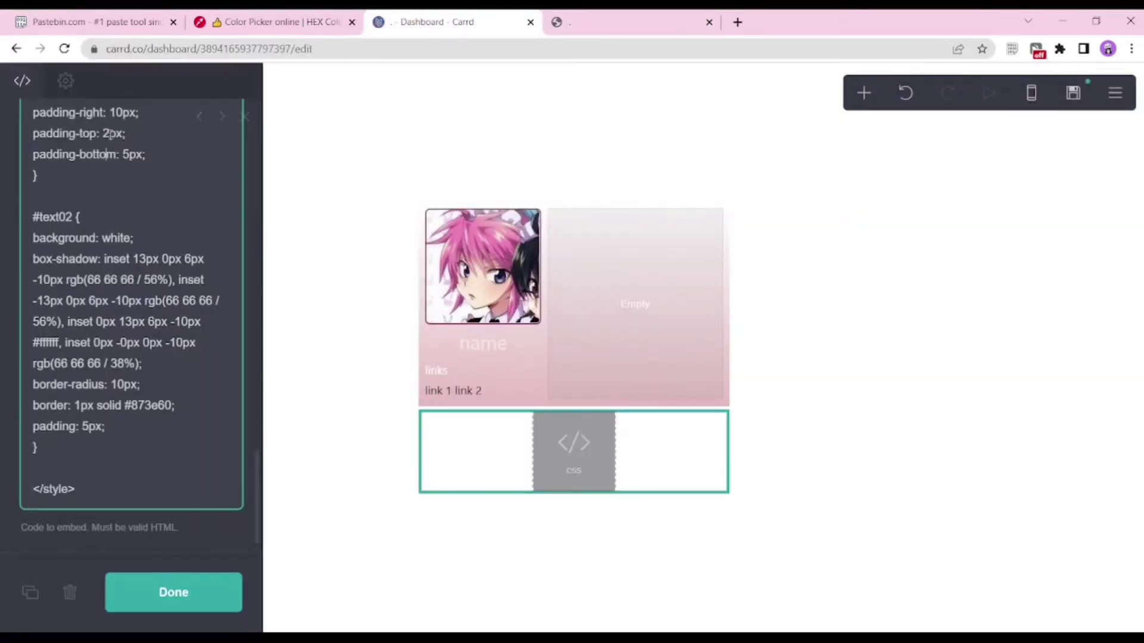
key(ctrl+Tab)
click(422, 18)
key(ctrl+s)
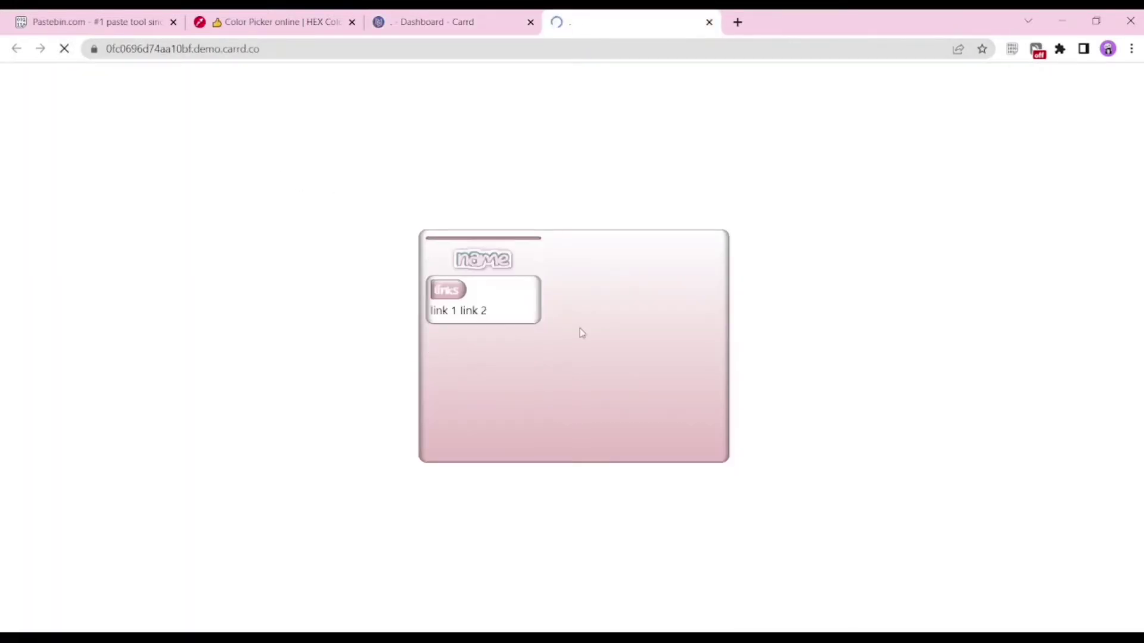
Step: Add a Buttons element and move it to the top of the right column
click(408, 19)
click(521, 405)
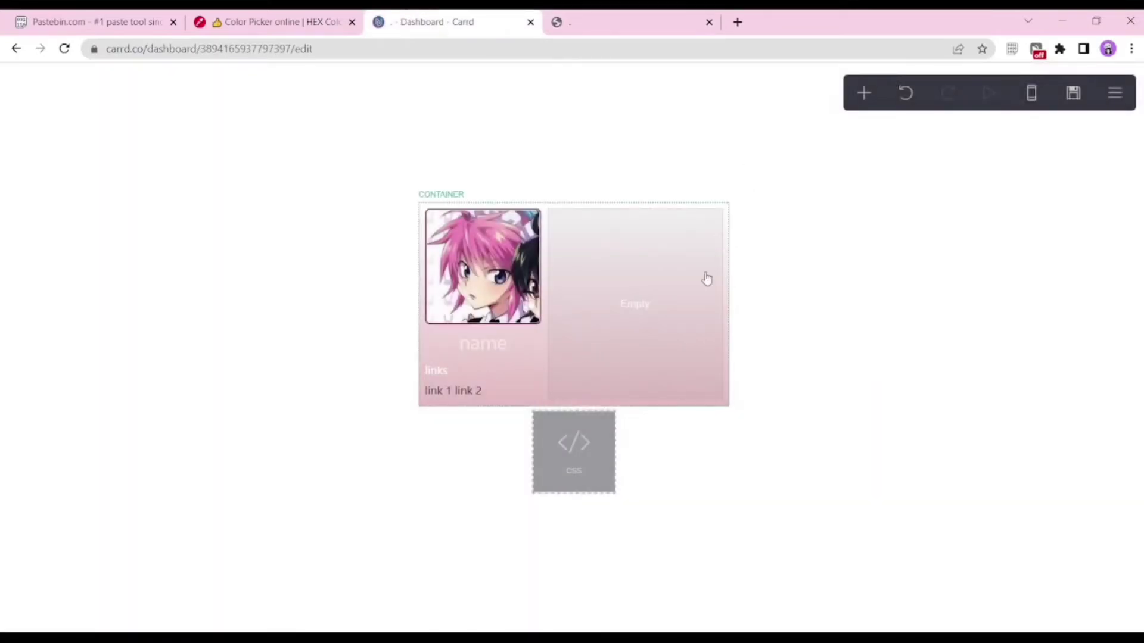
click(705, 276)
click(863, 93)
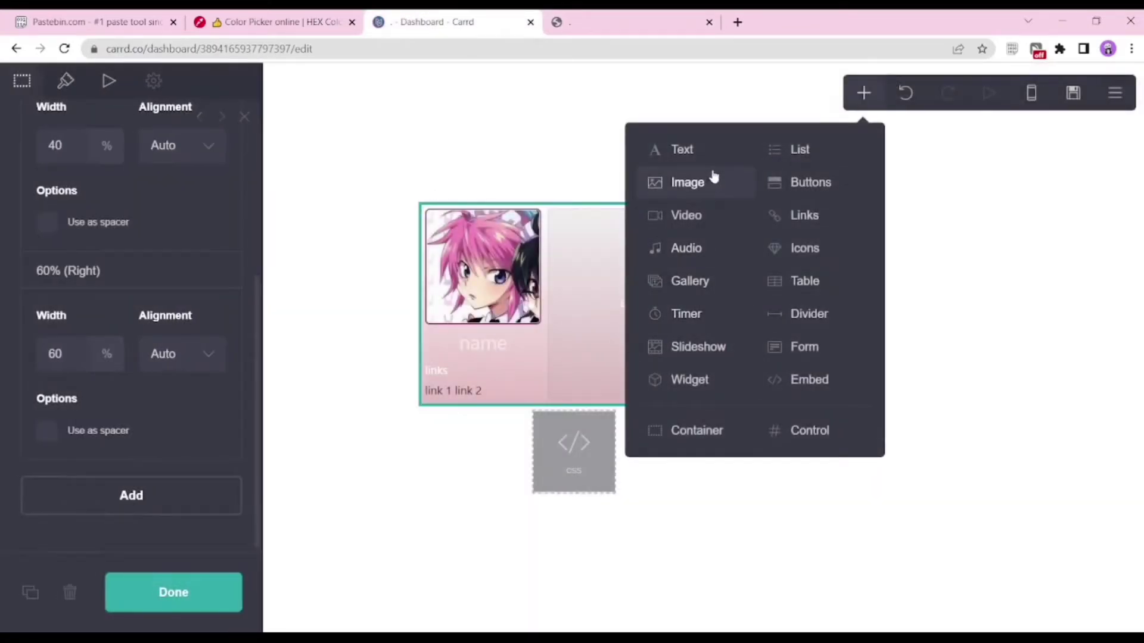
click(839, 186)
drag(441, 408, 669, 246)
click(62, 82)
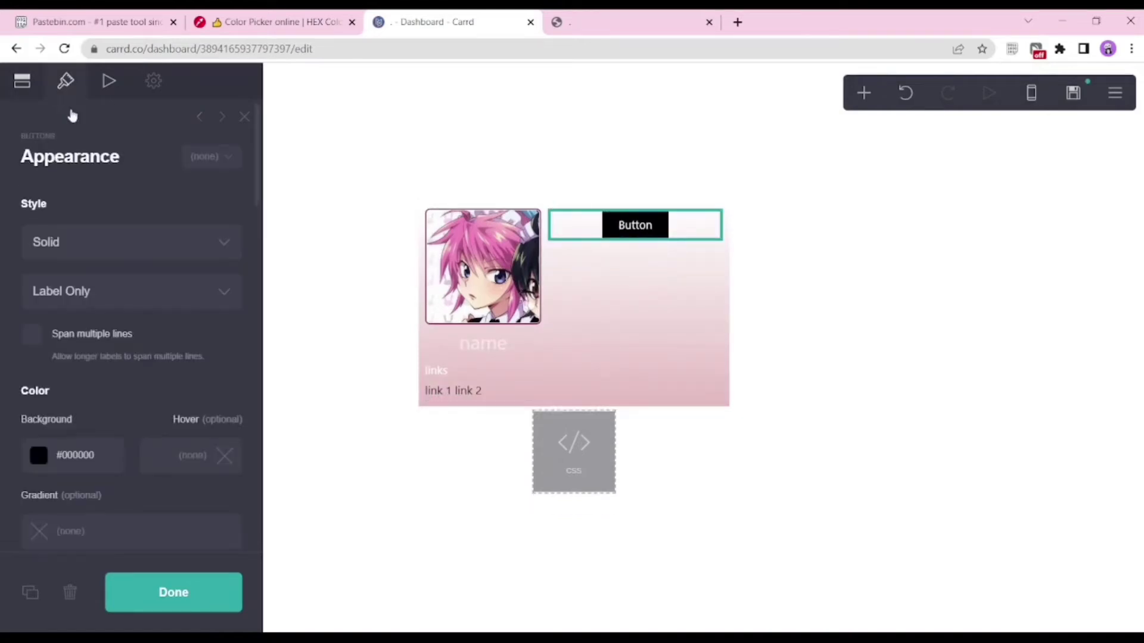
scroll(164, 350, down, 4)
Step: Add a trial code embed above the button, then delete it
click(863, 94)
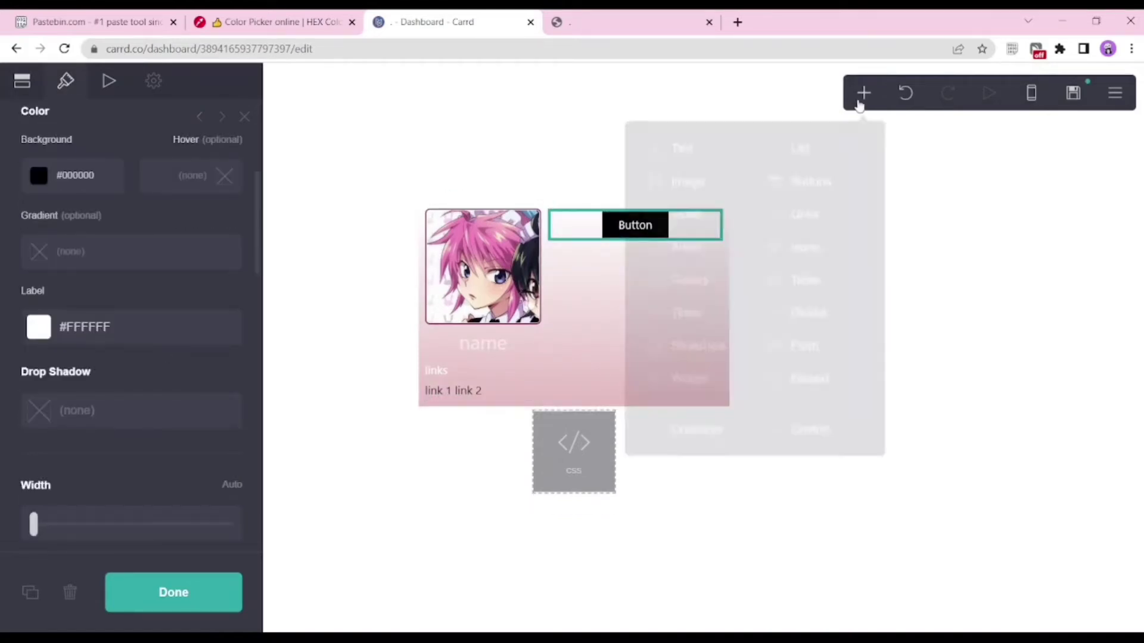
click(813, 388)
drag(600, 290, 646, 222)
click(63, 374)
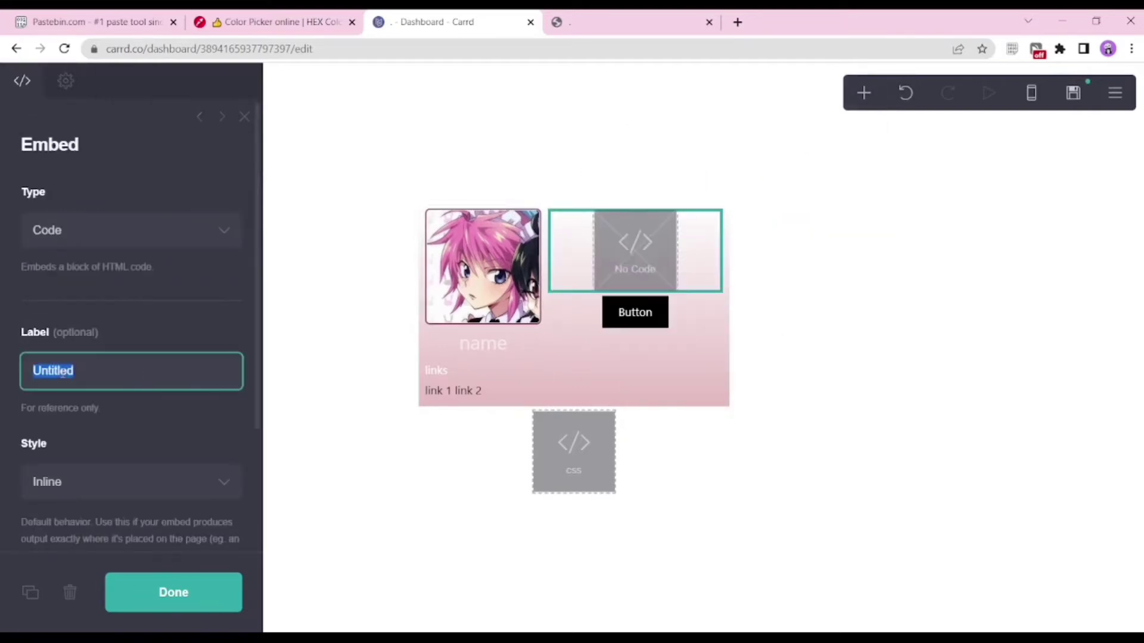
text(vb)
click(70, 593)
Step: Lower button height to 1.625 and give the buttons a white-to-#E6ACC6 pink gradient
click(634, 232)
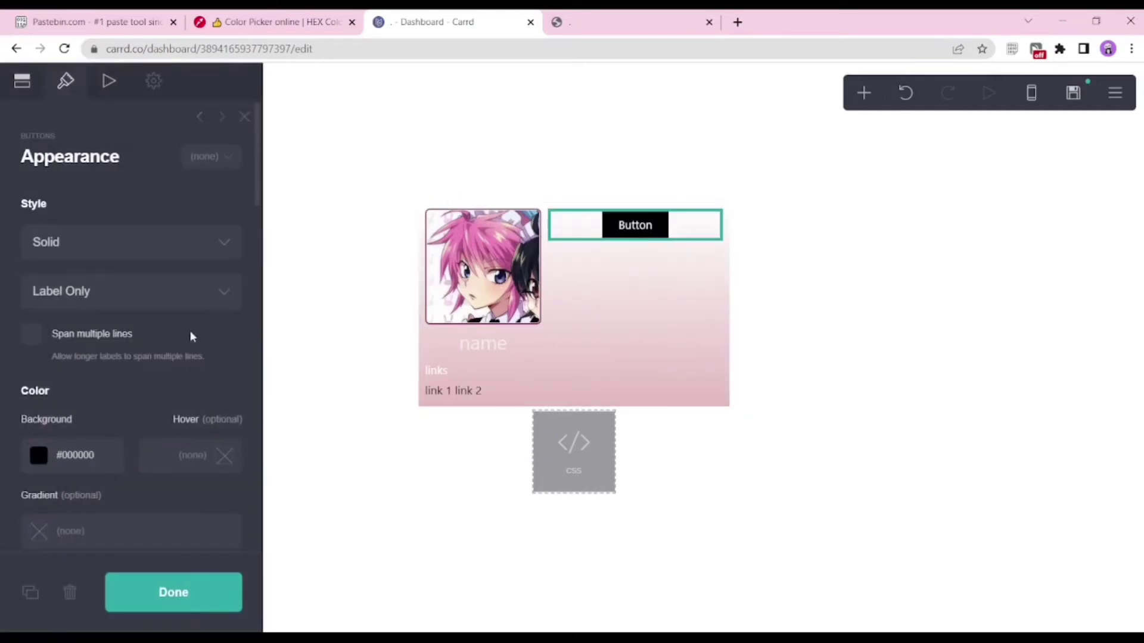
scroll(113, 153, down, 8)
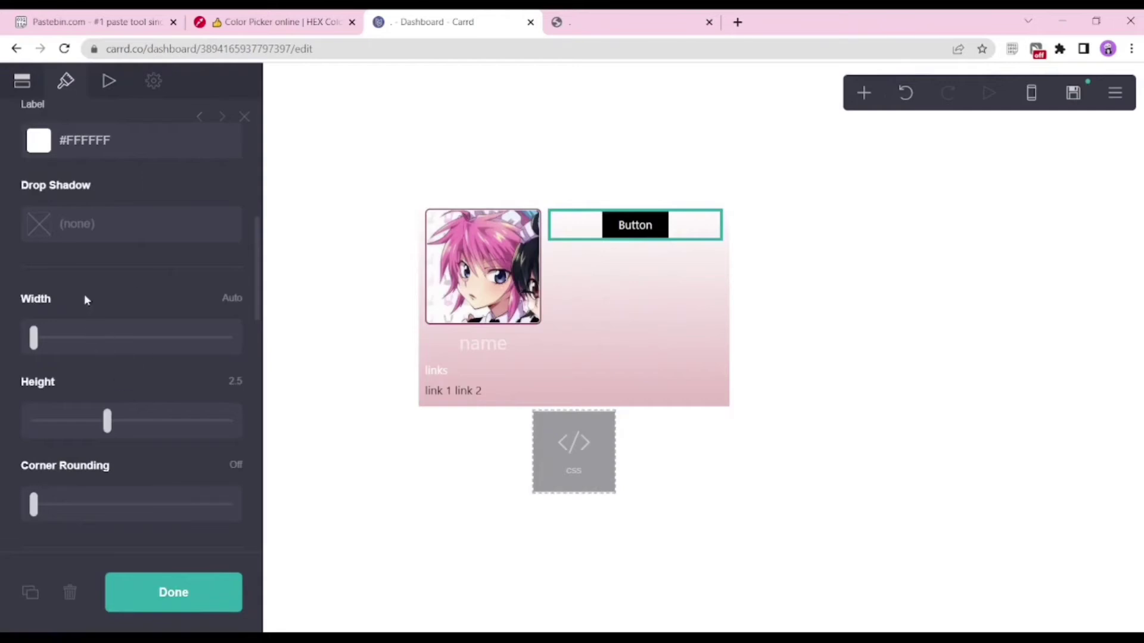
scroll(86, 295, down, 2)
drag(106, 338, 63, 324)
scroll(76, 306, up, 10)
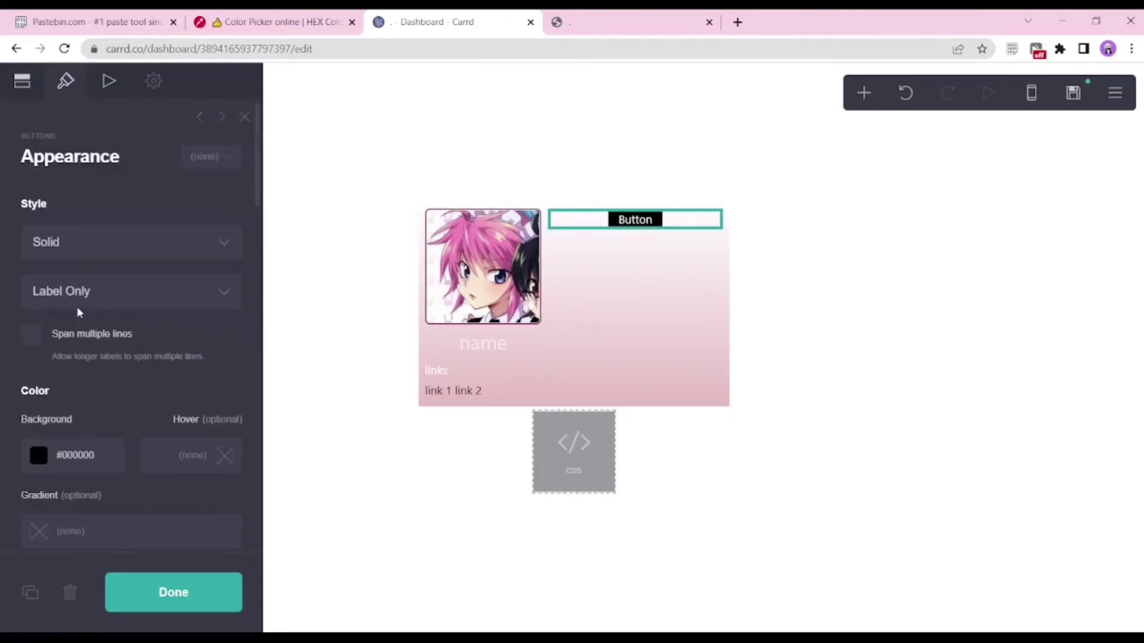
scroll(151, 327, down, 15)
scroll(151, 327, down, 3)
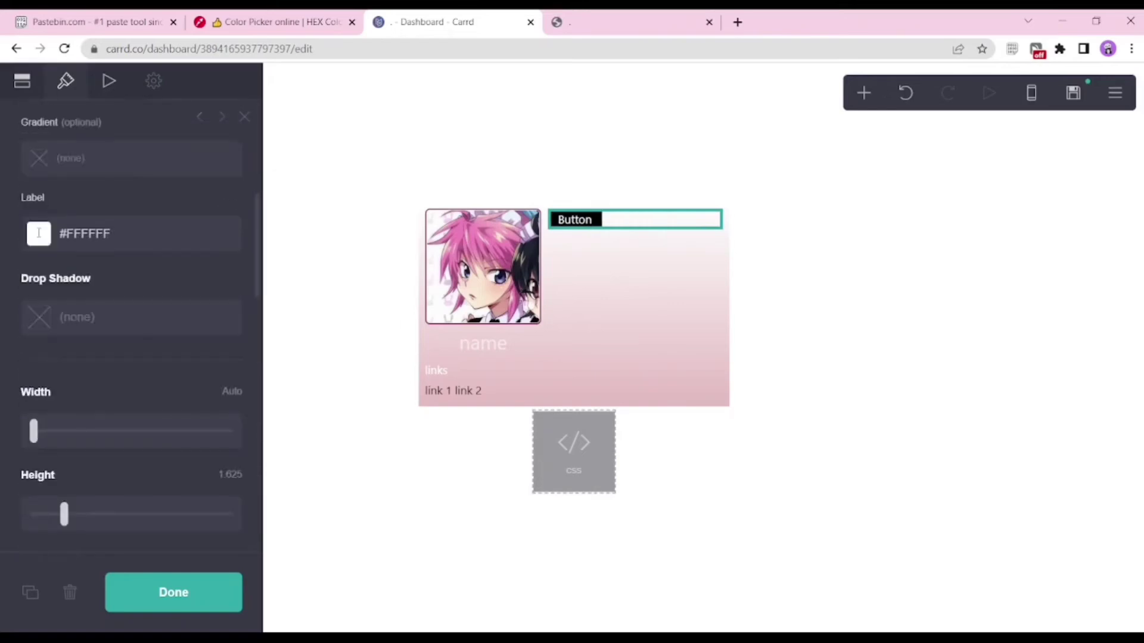
click(89, 249)
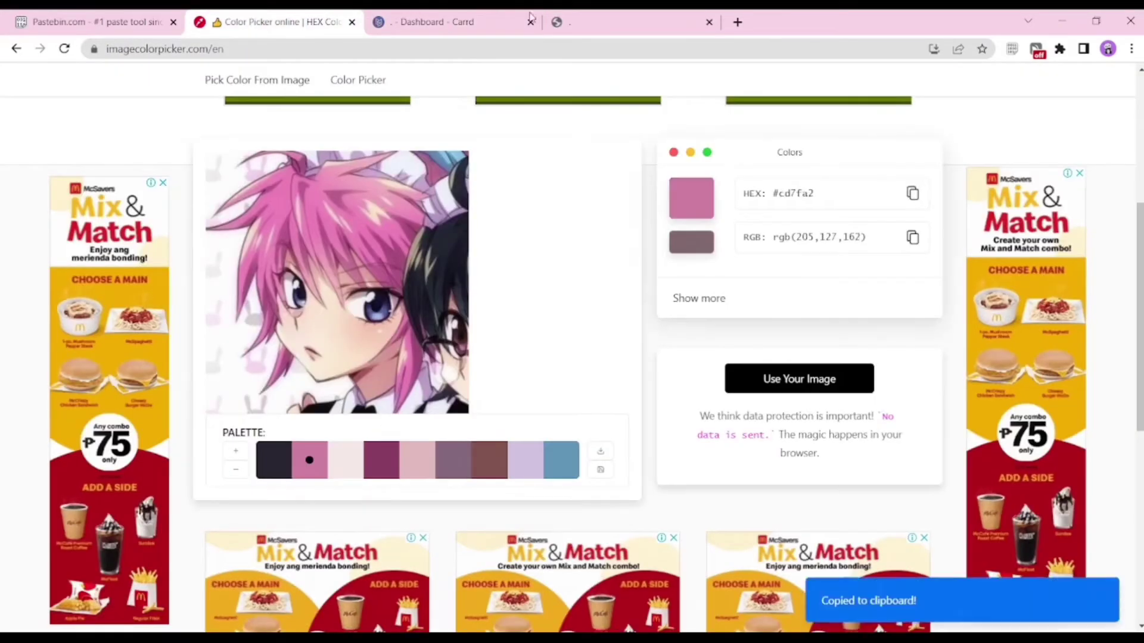
click(529, 16)
Step: Add a third button and set the hover animation to Shrink
scroll(131, 327, down, 5)
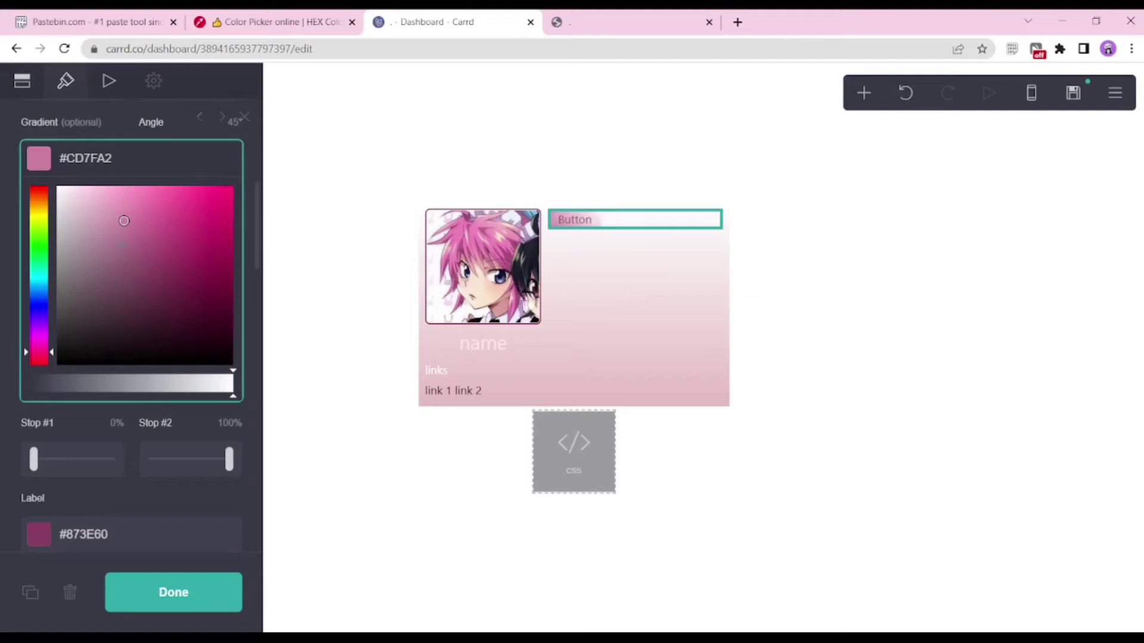
scroll(131, 328, up, 4)
scroll(158, 399, down, 8)
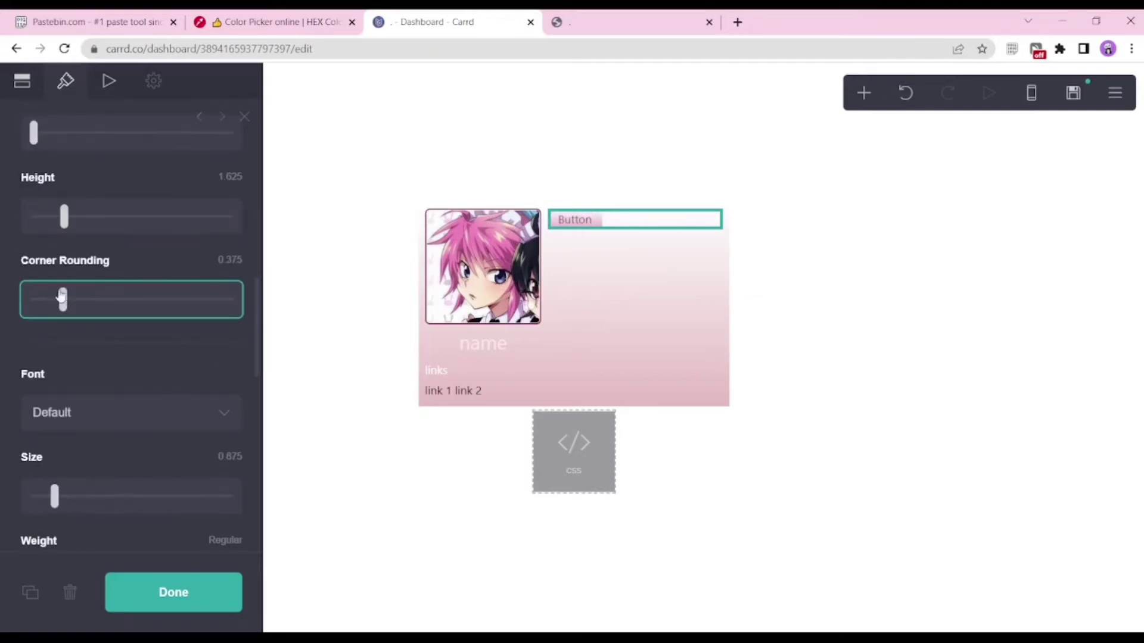
scroll(59, 364, up, 2)
scroll(48, 351, down, 2)
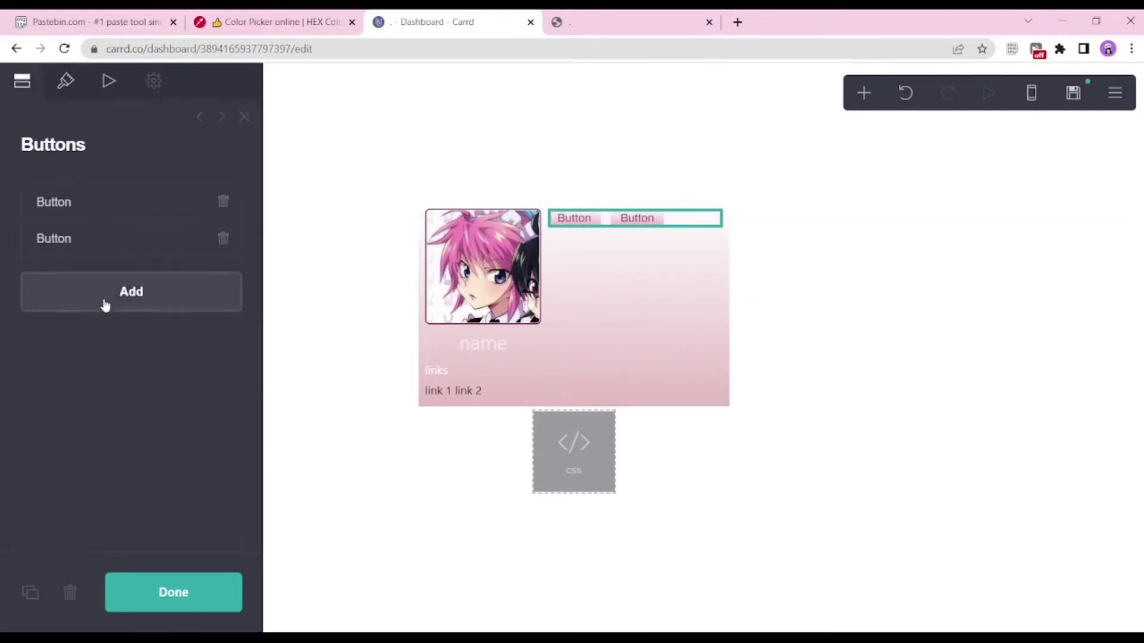
click(105, 303)
scroll(86, 409, down, 6)
scroll(86, 409, down, 3)
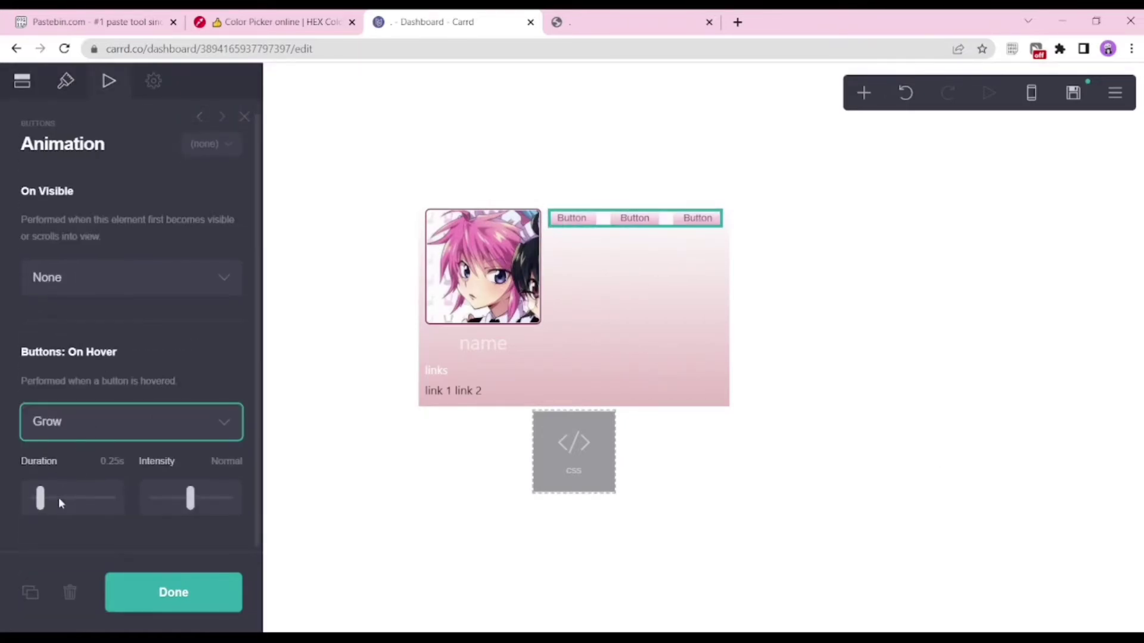
key(Down)
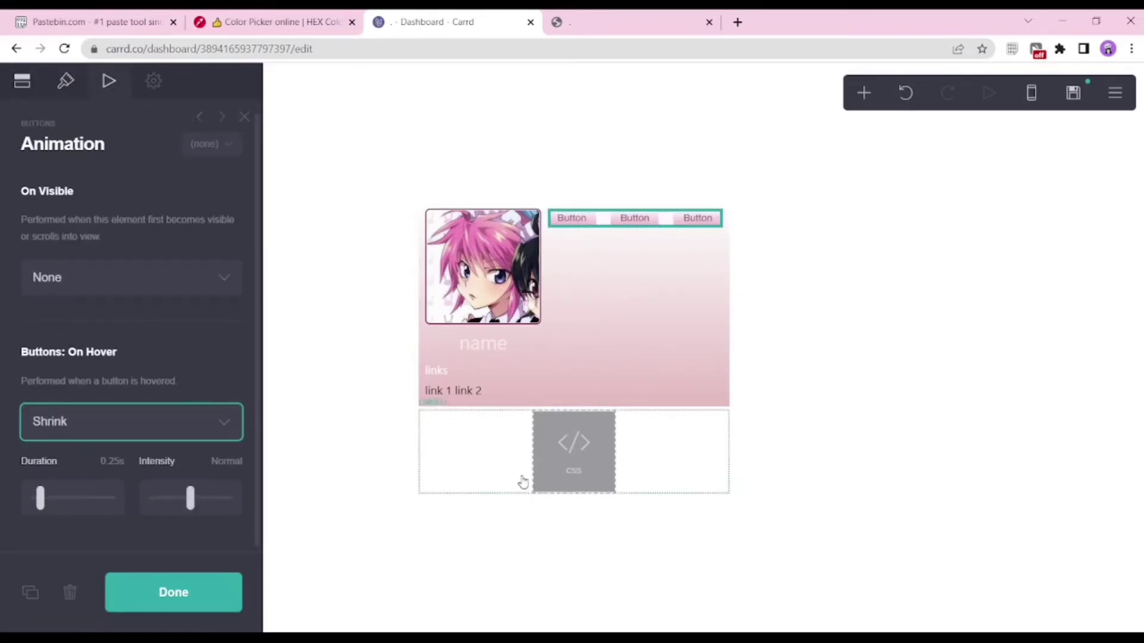
click(77, 359)
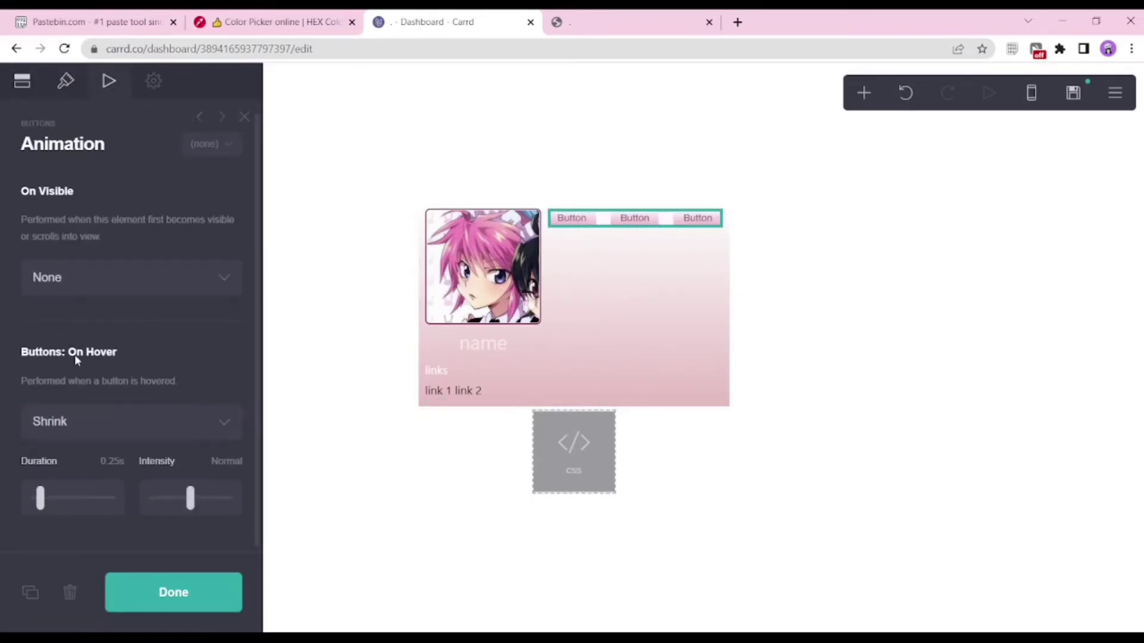
Step: Start a new #buttons rule below the font-face rule in the css embed
click(604, 477)
scroll(96, 446, down, 15)
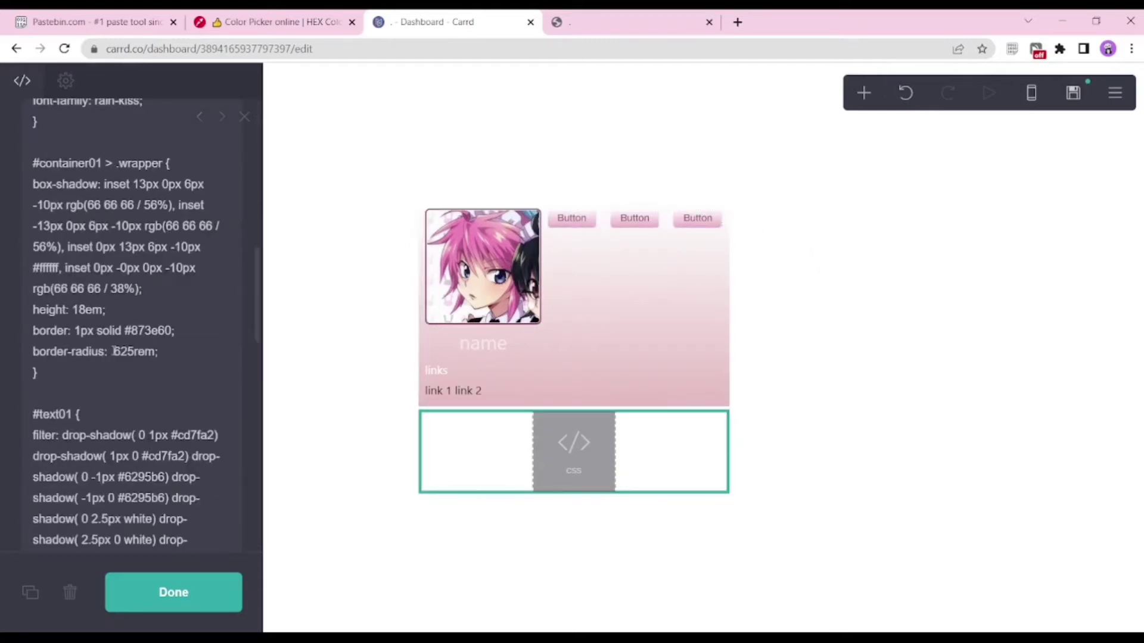
scroll(97, 446, up, 5)
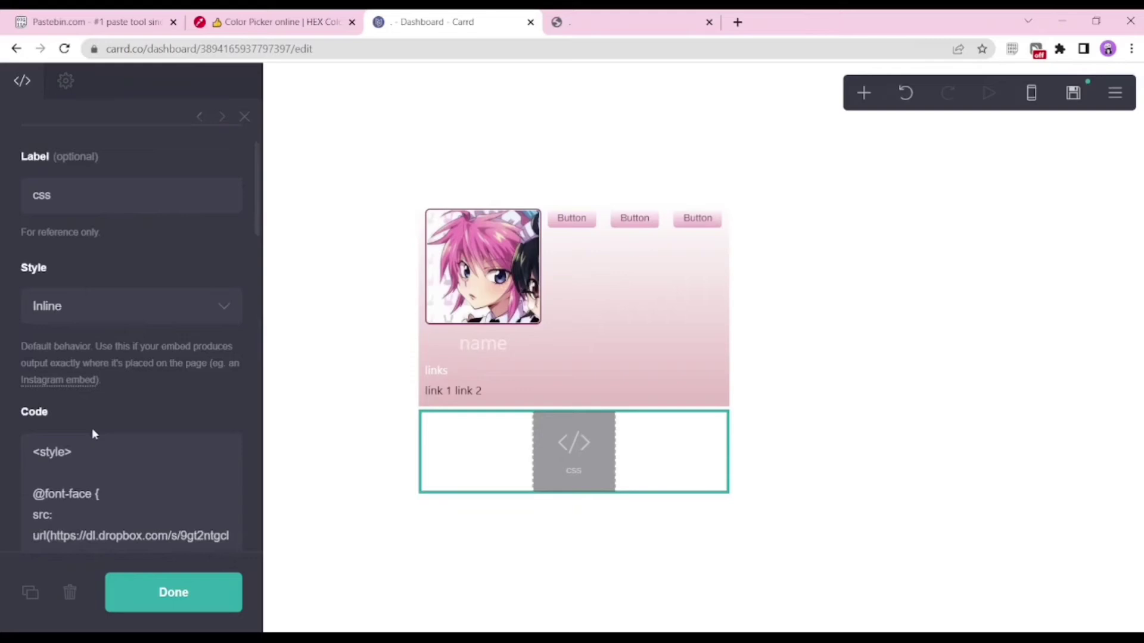
scroll(92, 434, down, 5)
click(94, 322)
key(Return)
key(Return)
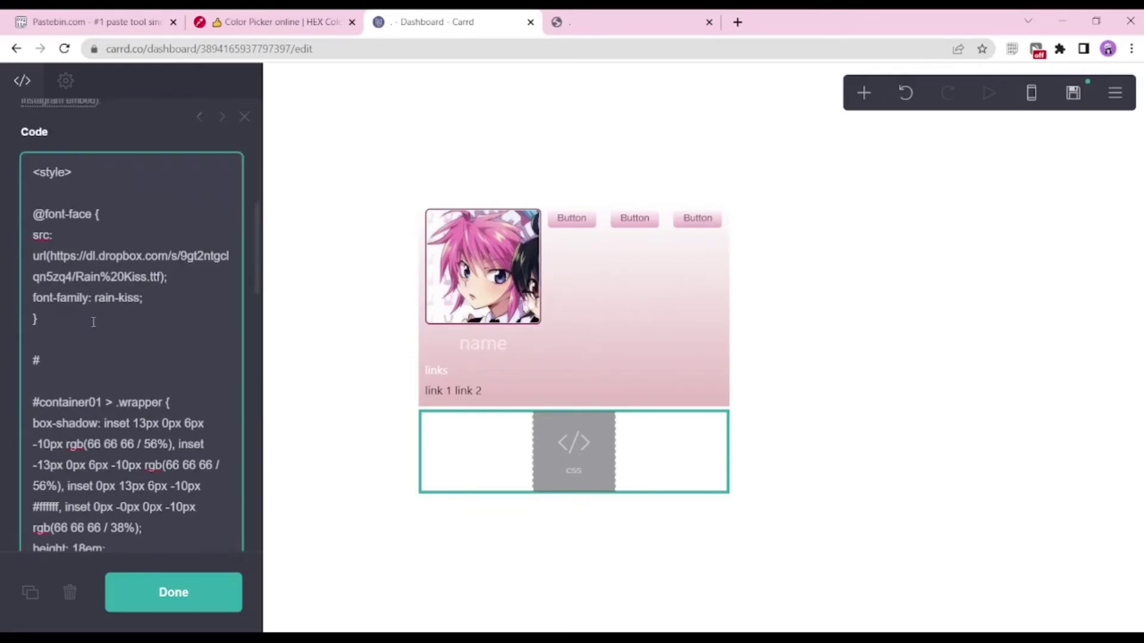
text(#buttons01)
Step: Confirm the buttons element's ID and complete the selector as #buttons01 with an empty line inside
click(695, 220)
click(153, 81)
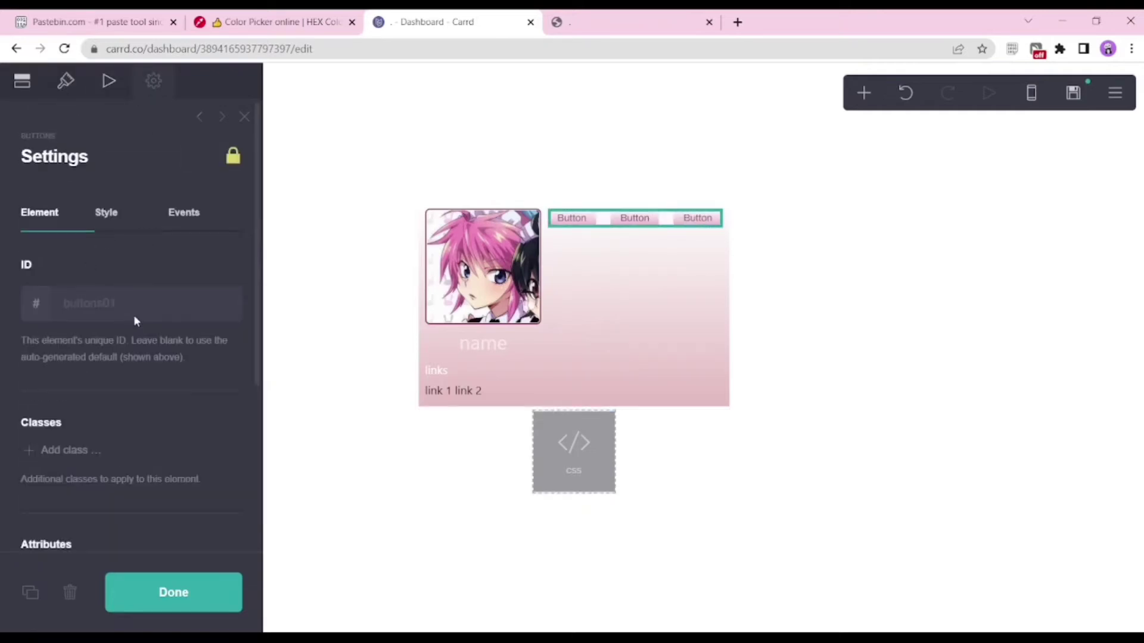
click(569, 445)
scroll(109, 367, down, 3)
click(107, 255)
text(01 li a {)
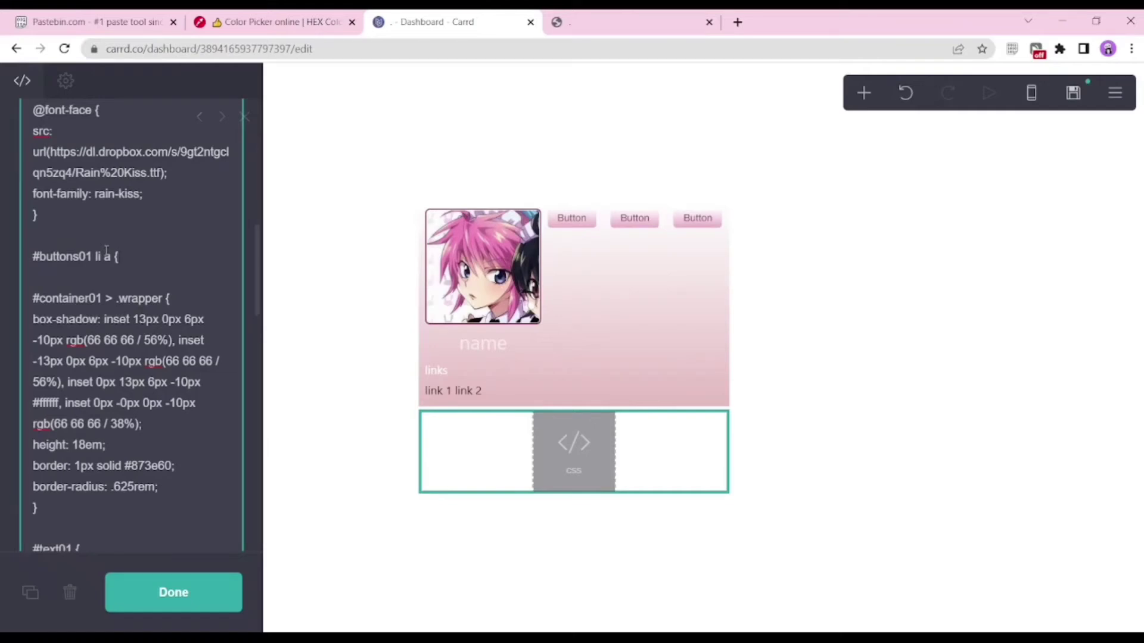
key(Return)
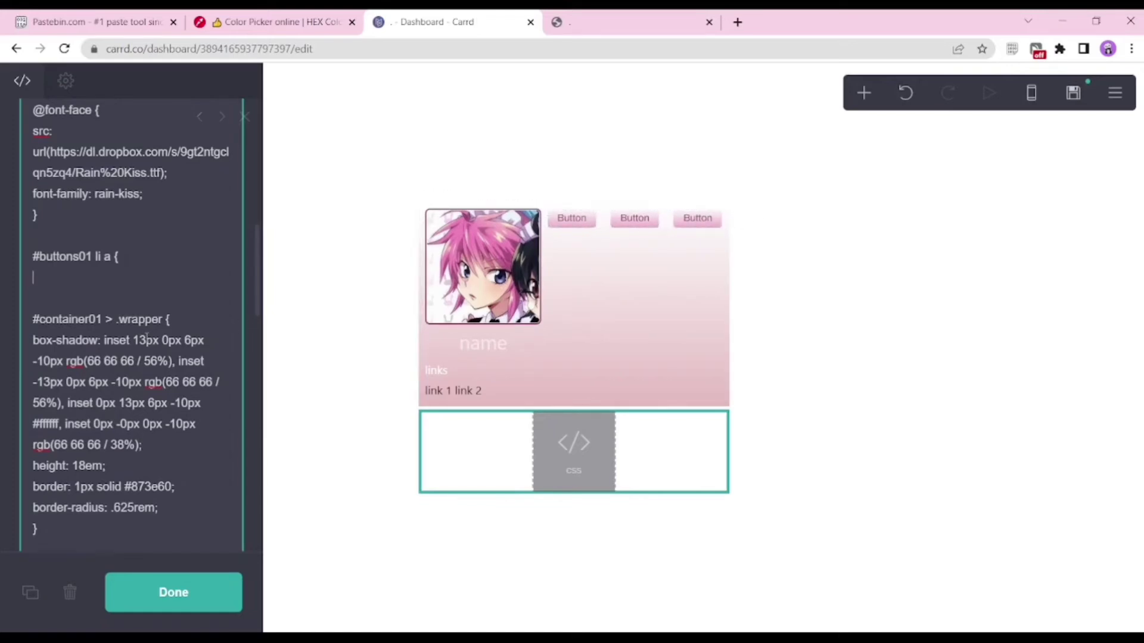
Step: Paste the container's inset box-shadow declaration into the #buttons01 rule and open the save options
scroll(56, 321, down, 2)
triple_click(118, 300)
key(ctrl+c)
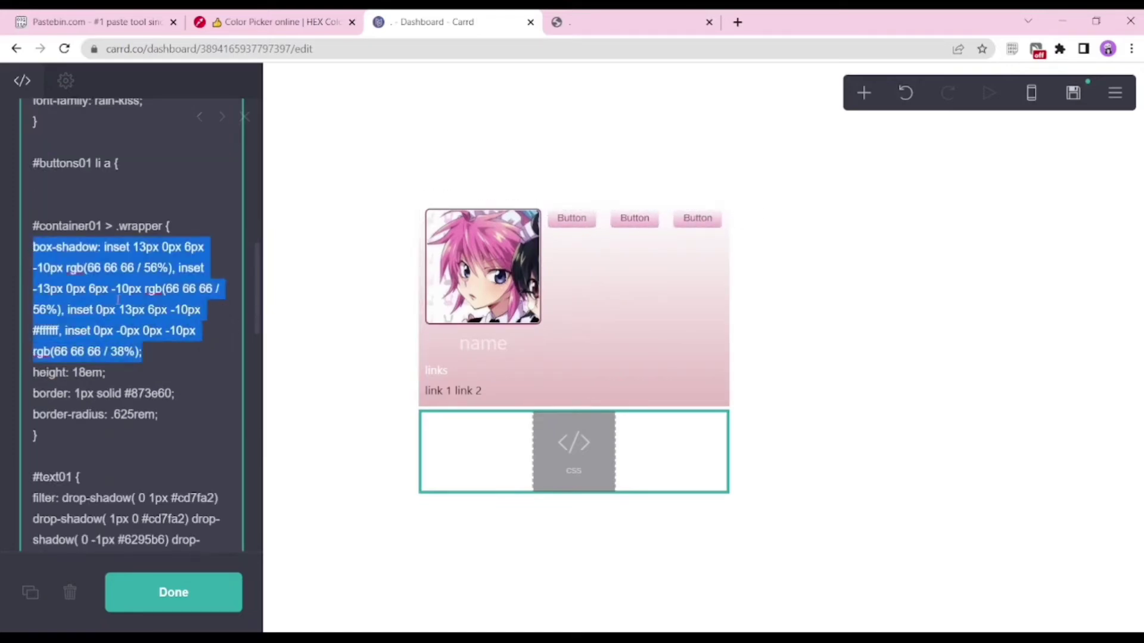
click(141, 192)
key(ctrl+v)
key(Return)
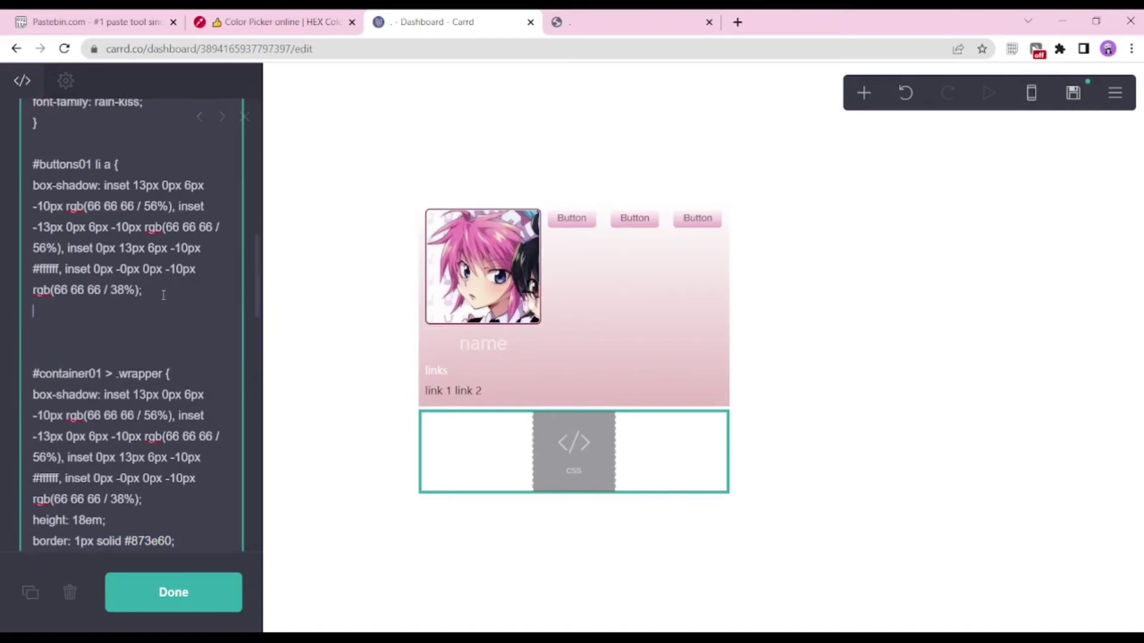
click(1073, 95)
Step: Publish the updated card and reload both the demo site and the editor
click(173, 603)
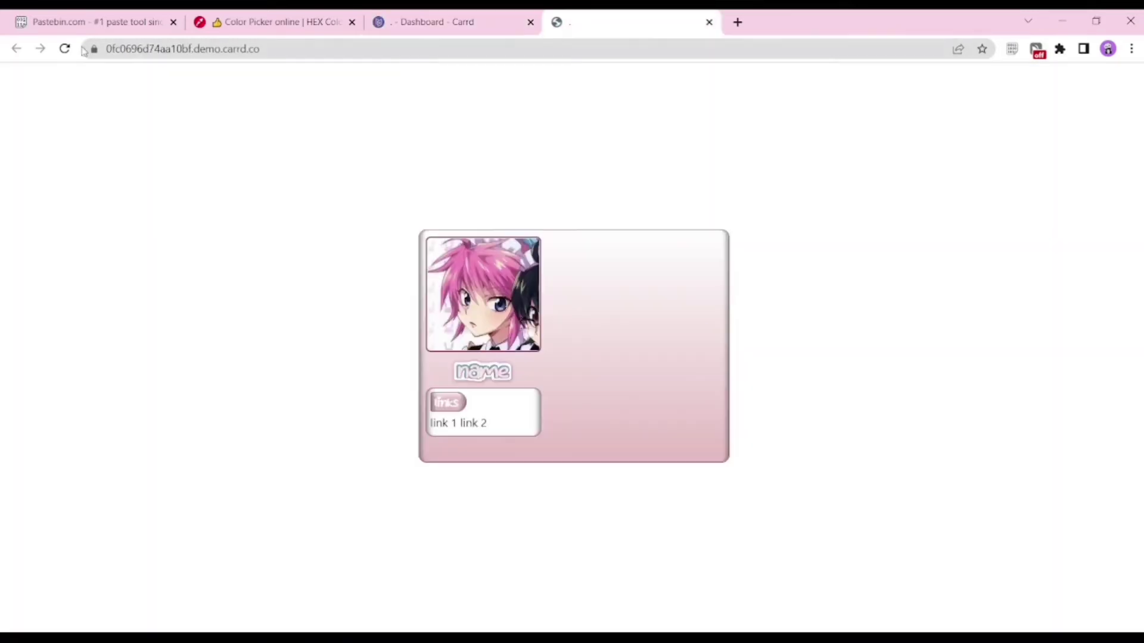
click(65, 48)
click(435, 22)
click(64, 48)
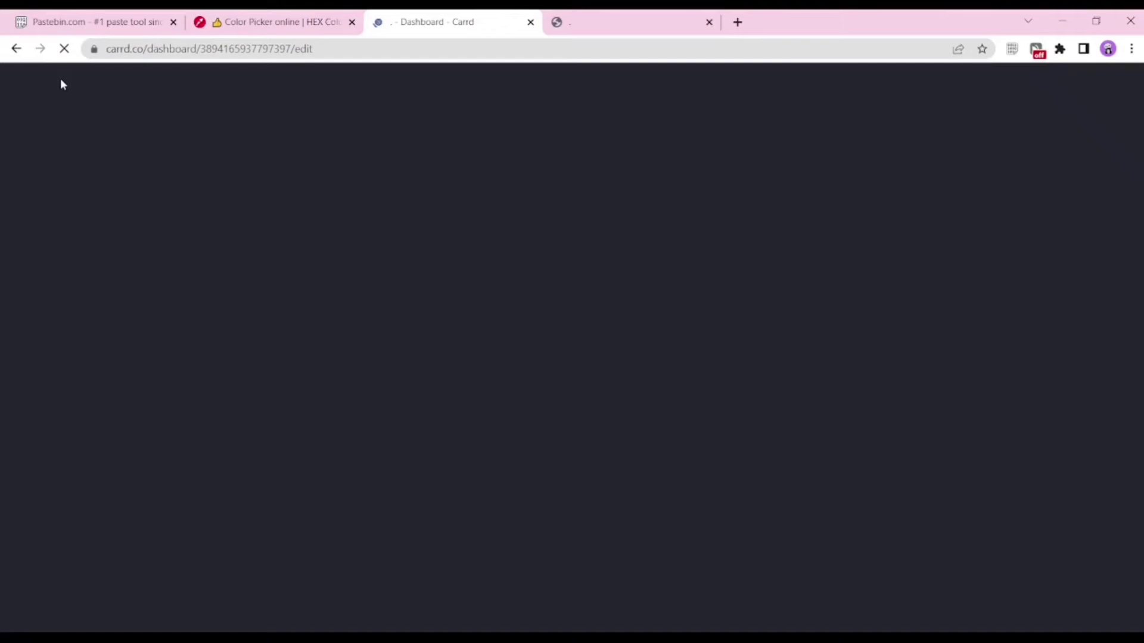
Step: Set the buttons element to a Row layout, republish, and reload the demo to check the buttons
click(643, 226)
scroll(100, 305, up, 10)
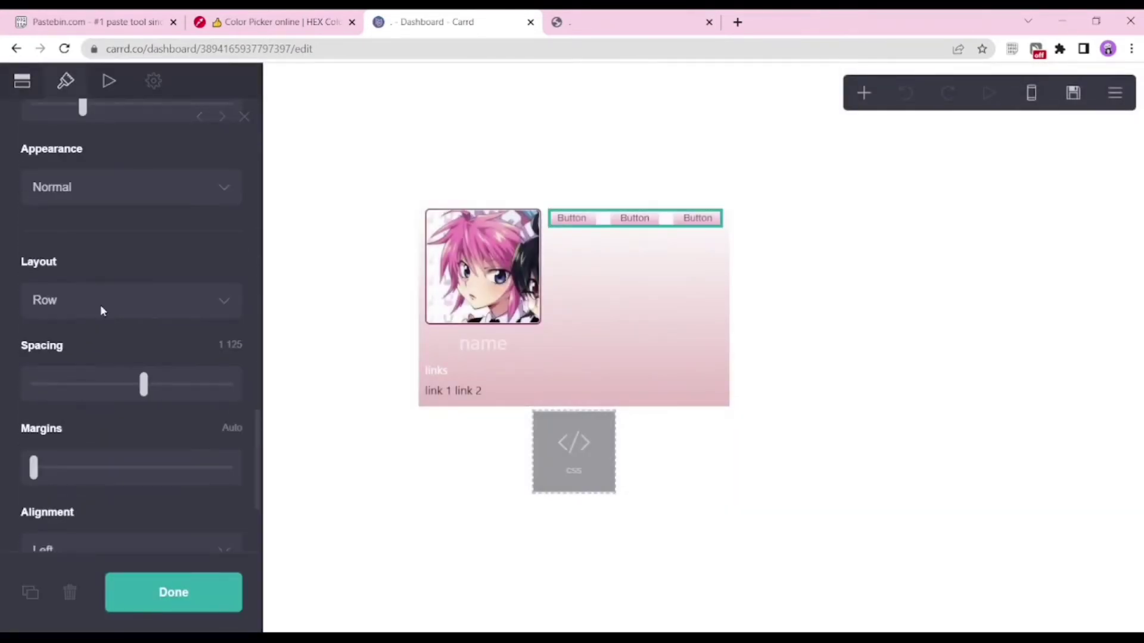
click(1073, 92)
click(173, 592)
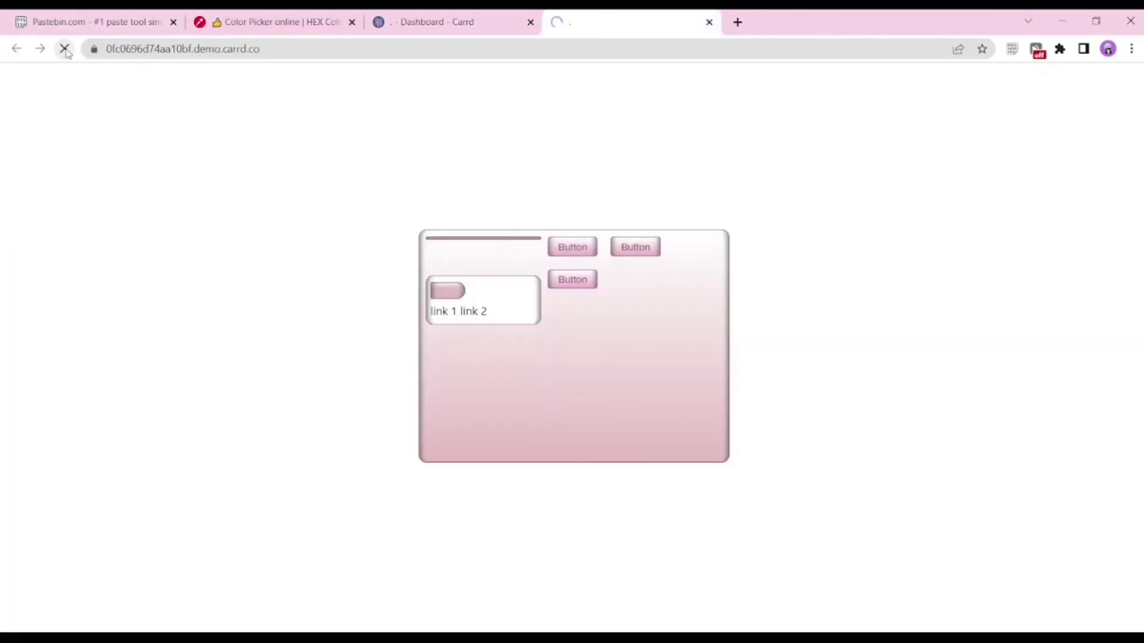
click(435, 22)
click(643, 229)
click(1073, 92)
click(165, 592)
click(625, 22)
click(64, 48)
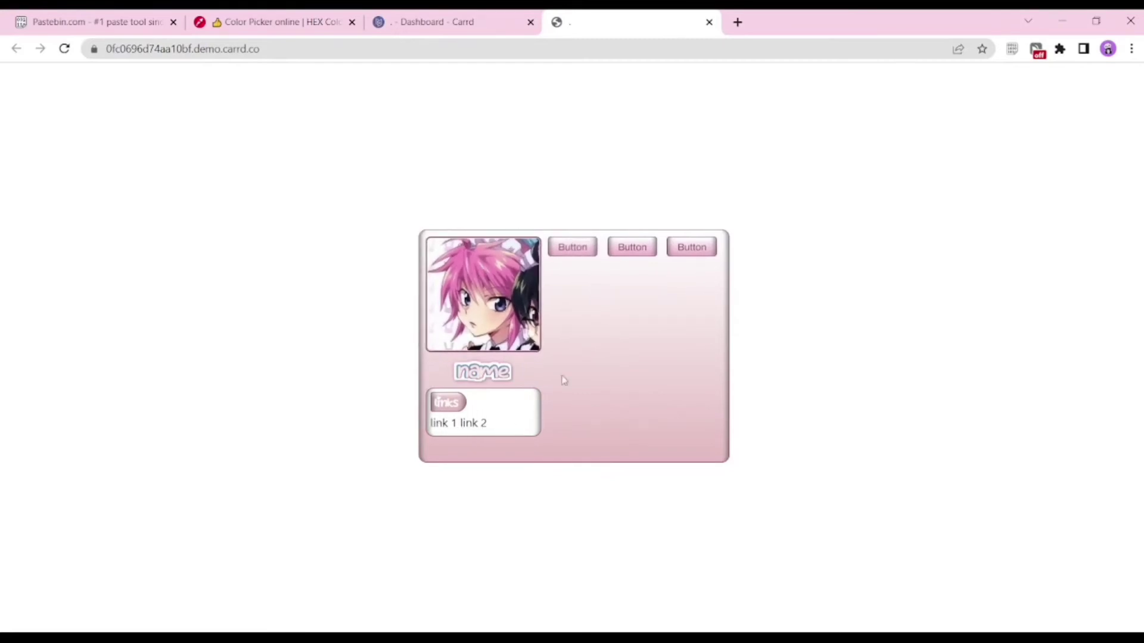
Step: Change the links text font to Archivo, republish the card, and view the demo site
click(447, 22)
click(493, 408)
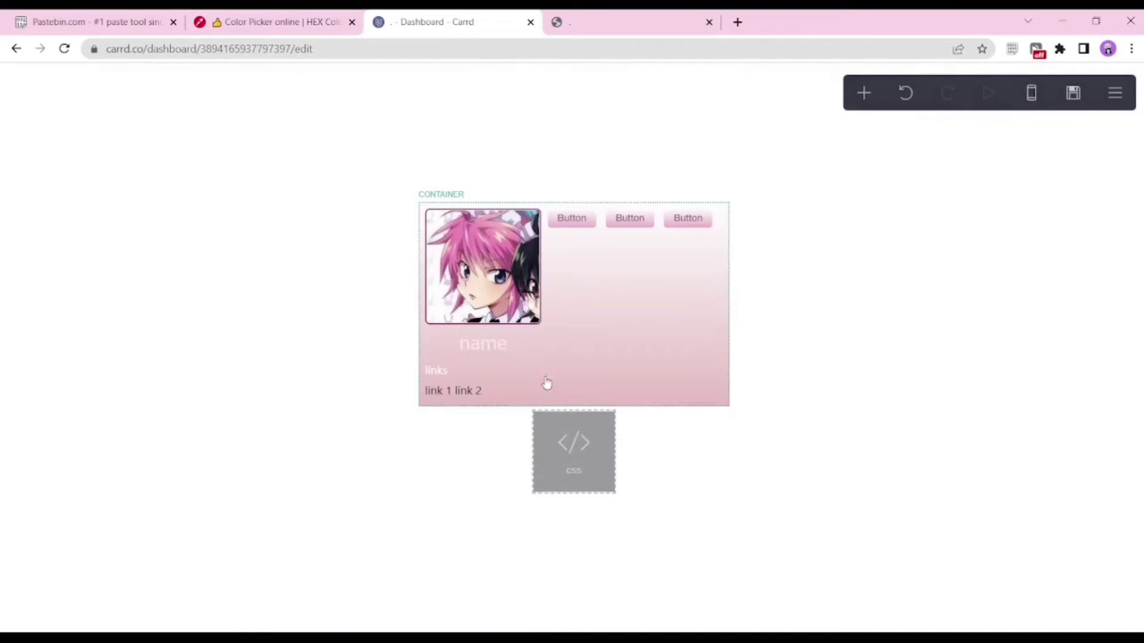
click(471, 390)
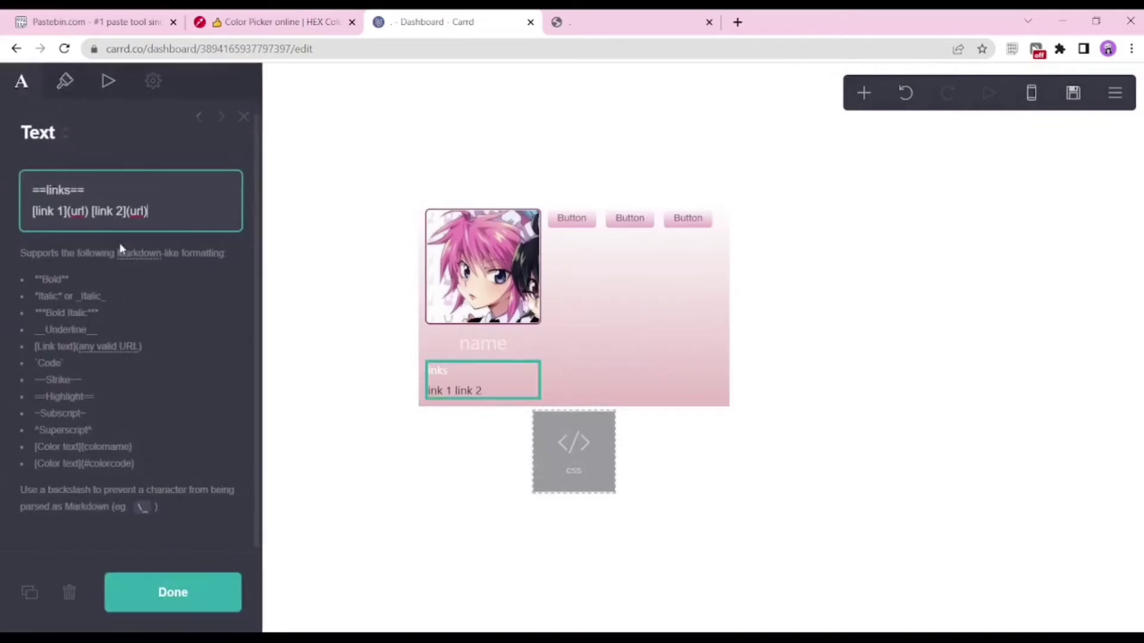
click(66, 81)
scroll(117, 401, down, 3)
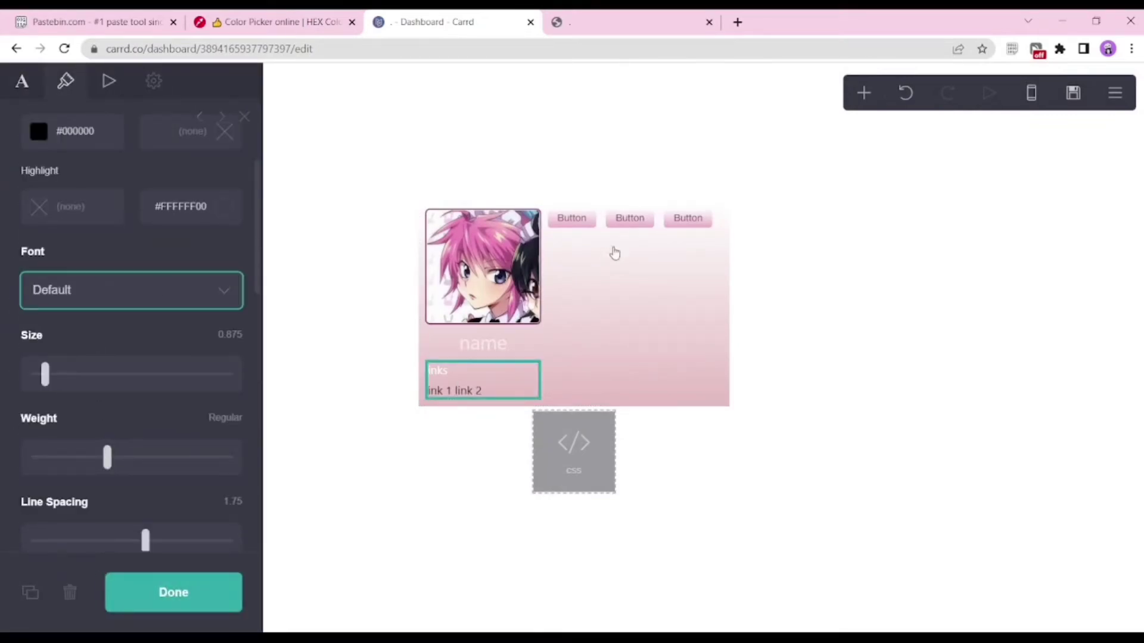
key(Down)
key(Down)
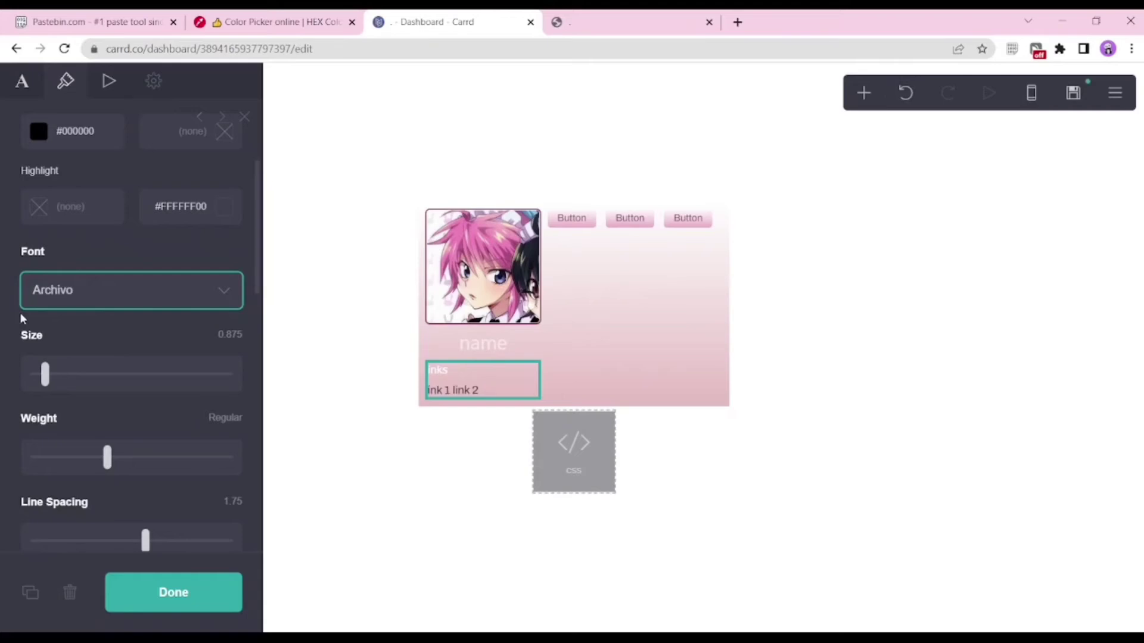
click(1073, 93)
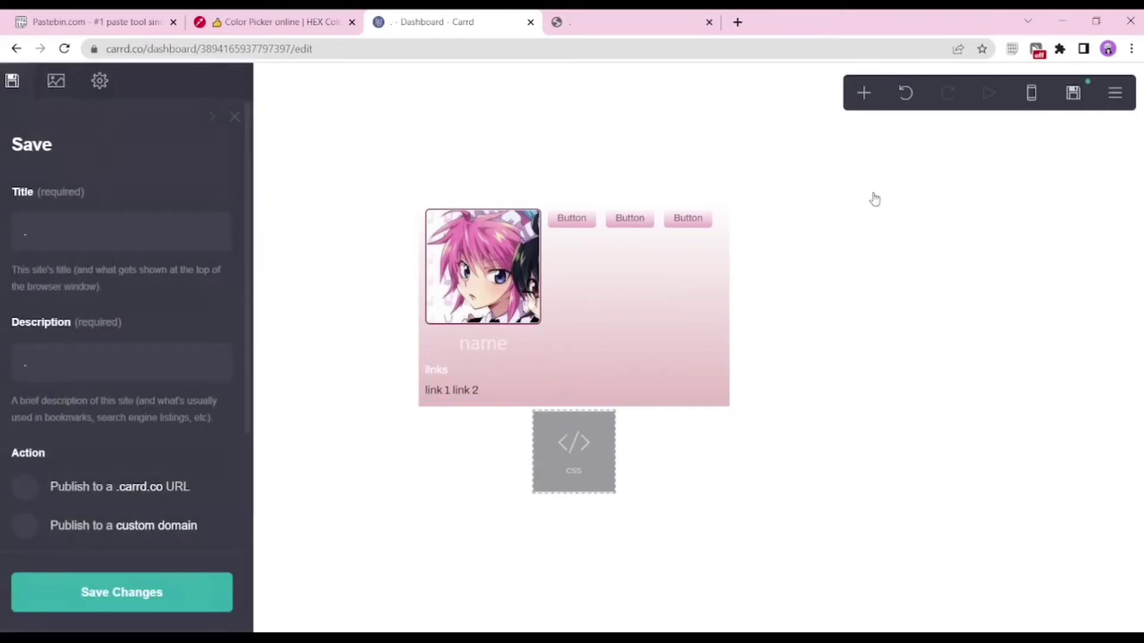
key(ctrl+Tab)
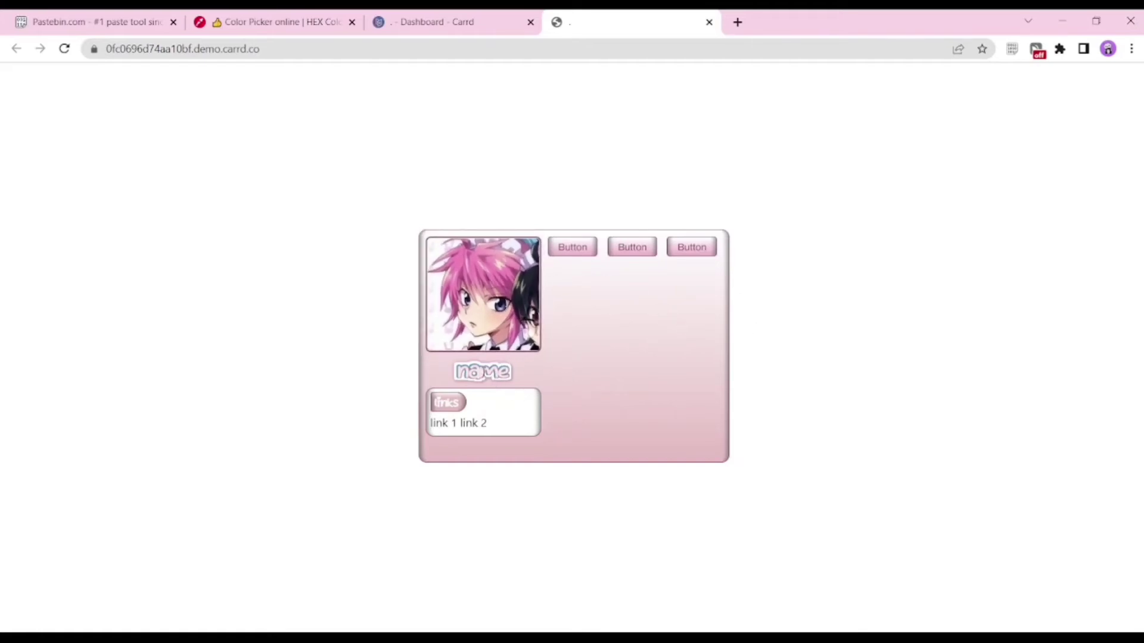
Step: Give the container a Pixels pattern with smaller squares and a much fainter pattern colour, then save
key(ctrl+shift+Tab)
scroll(128, 300, down, 6)
scroll(128, 300, up, 2)
scroll(72, 371, down, 3)
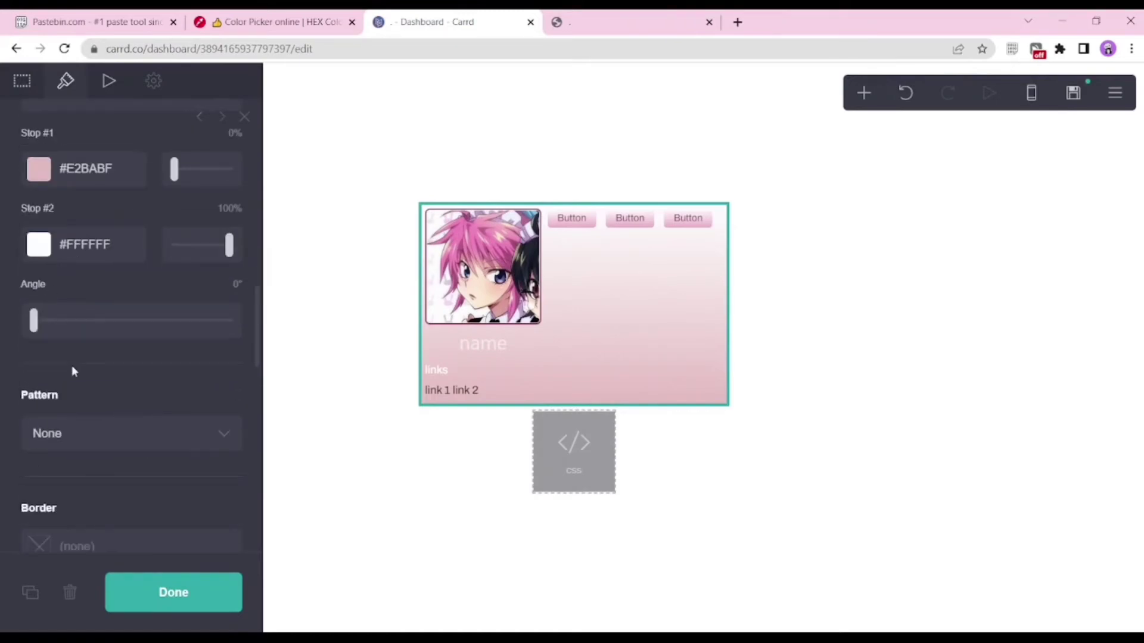
click(76, 446)
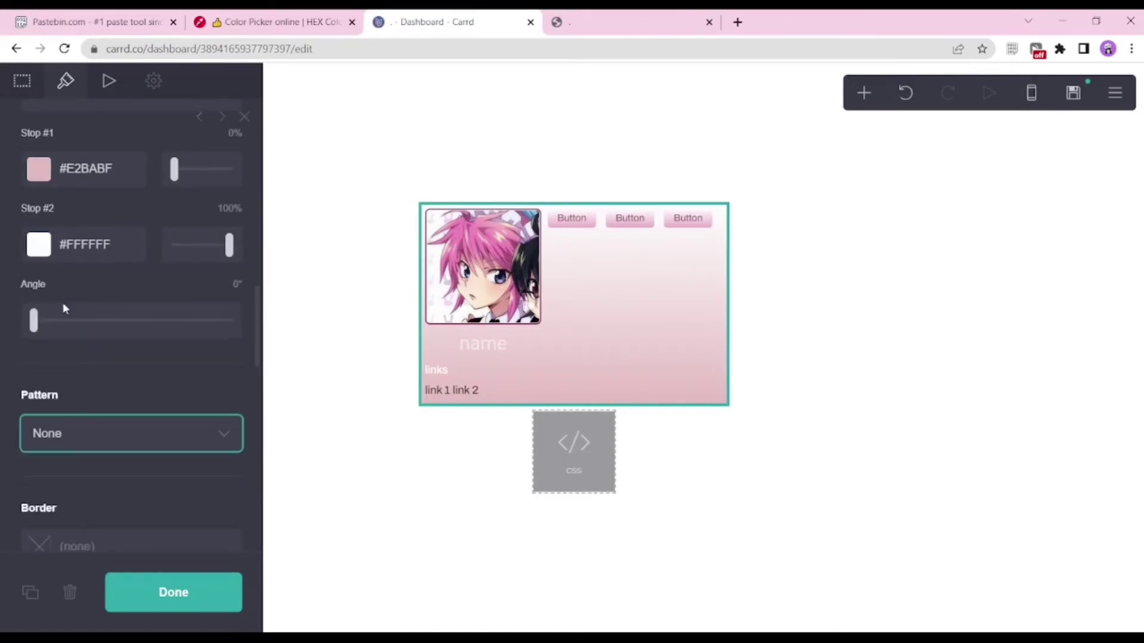
key(Down)
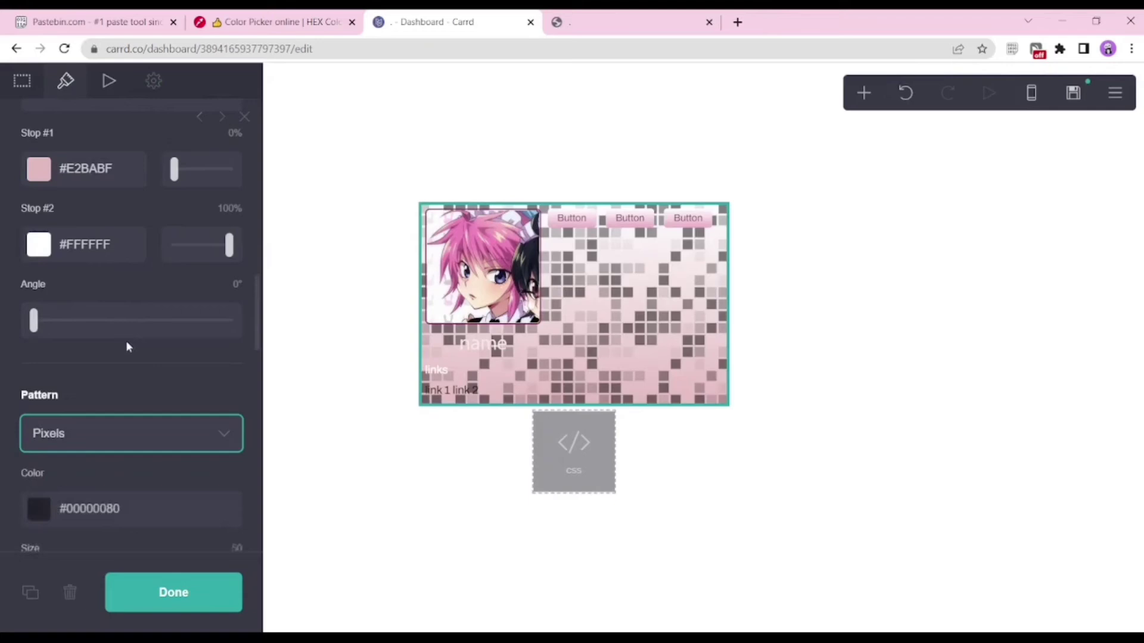
scroll(127, 342, down, 5)
drag(64, 305, 53, 305)
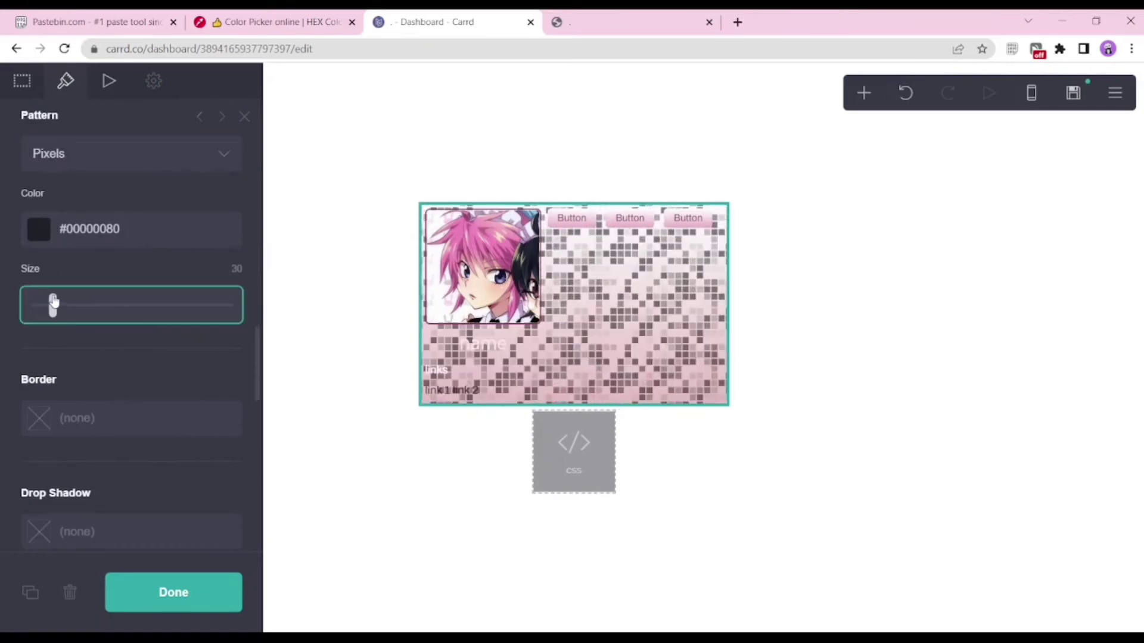
click(29, 229)
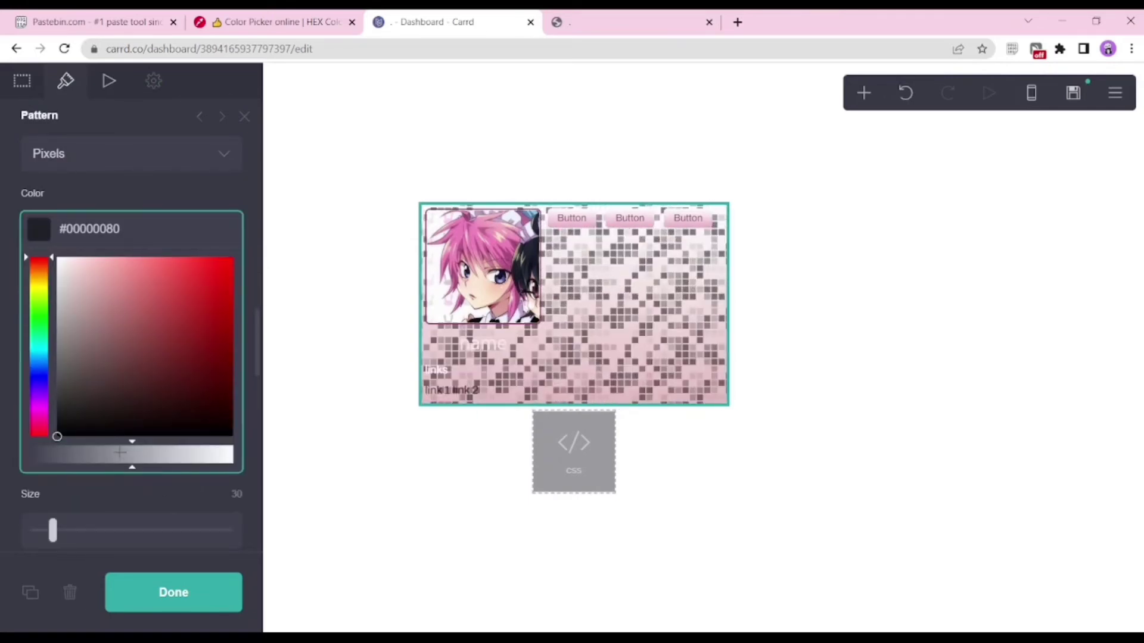
drag(119, 453, 61, 452)
click(1076, 94)
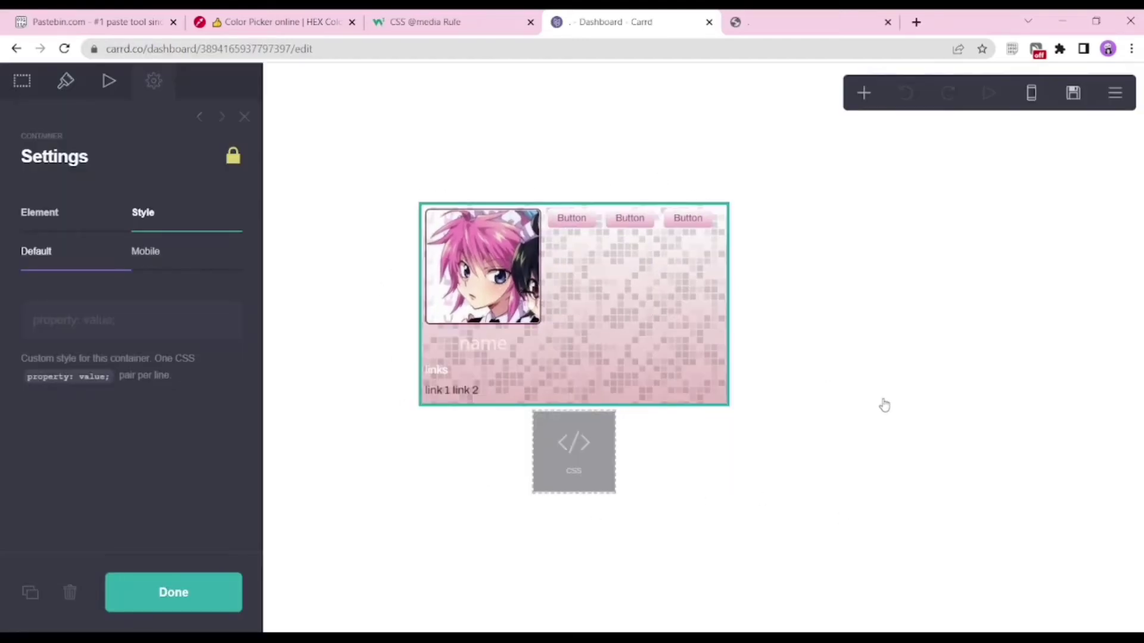
Step: Check the container's mobile-only styles and view the card on the demo site
click(155, 251)
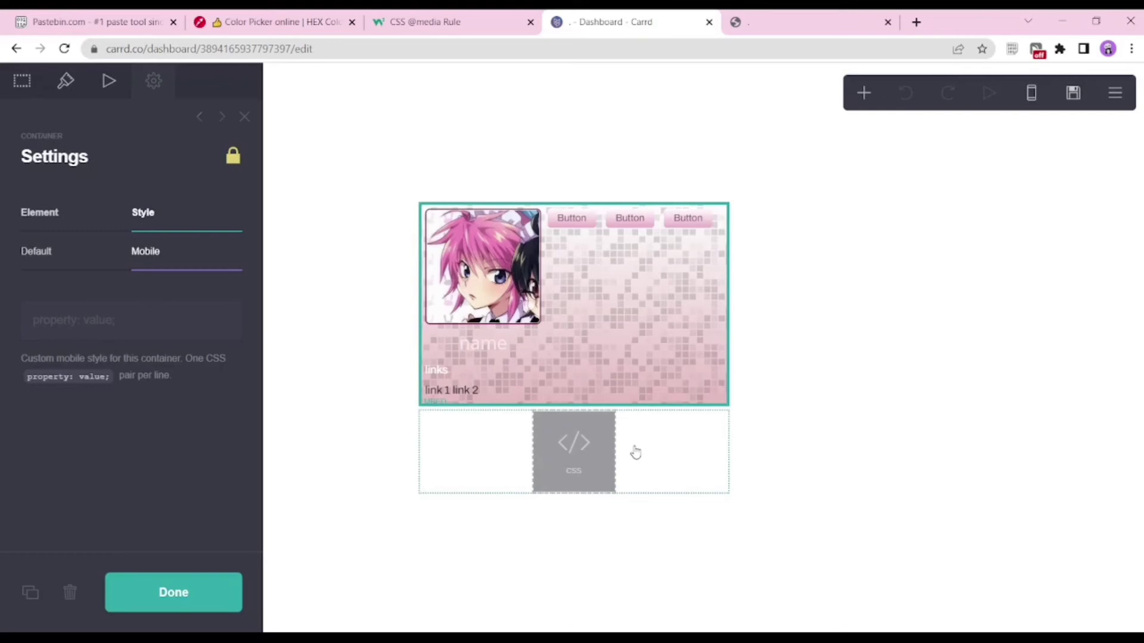
click(785, 433)
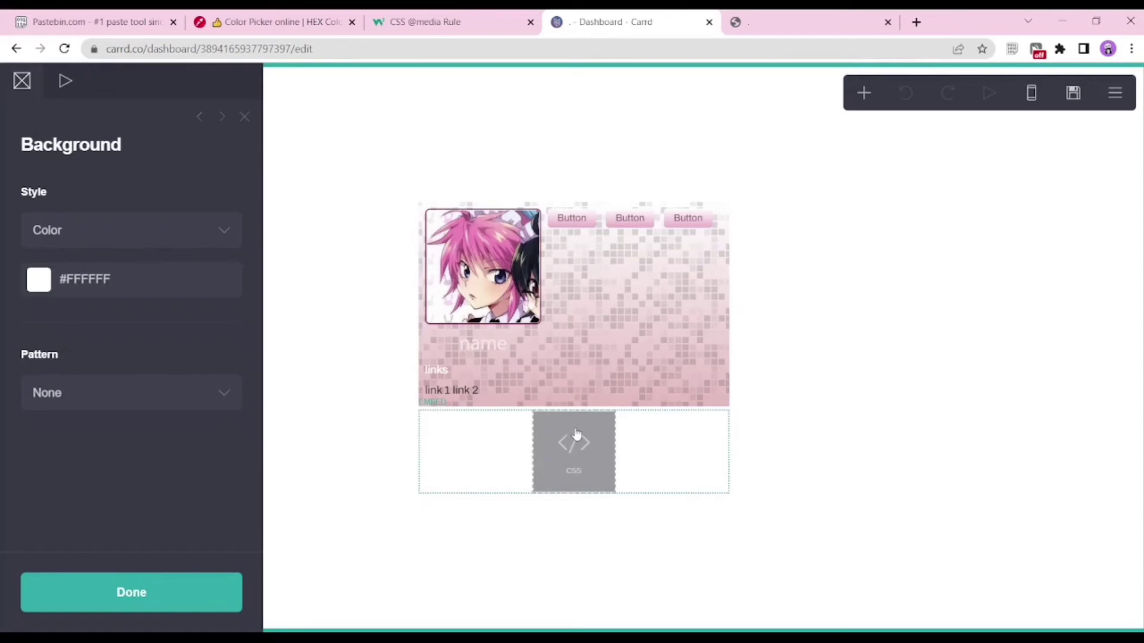
click(792, 23)
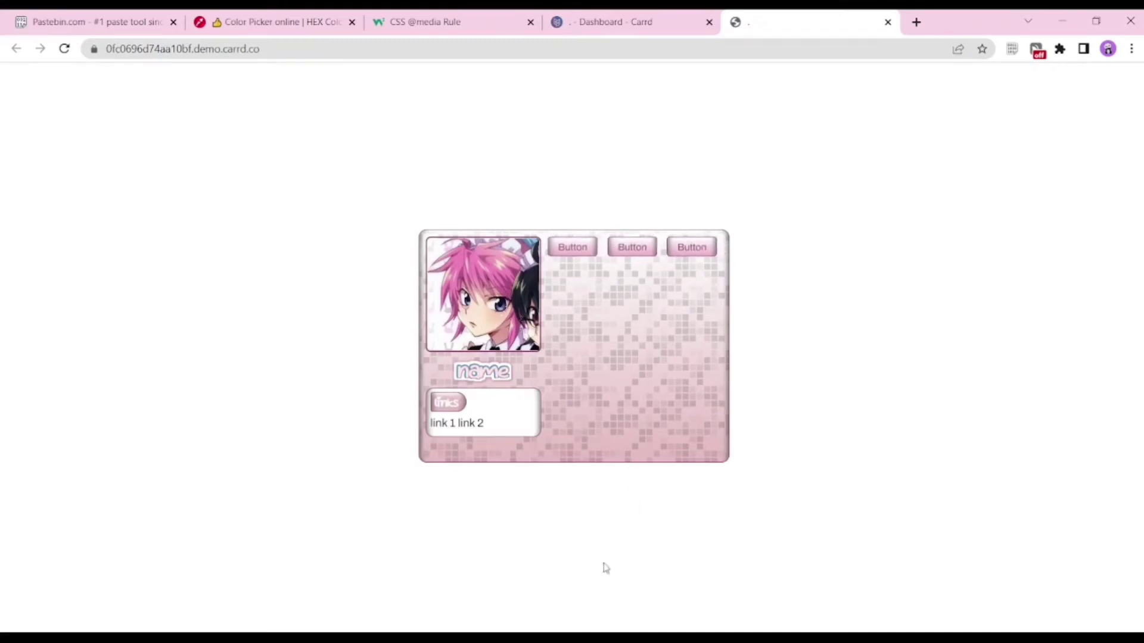
click(490, 19)
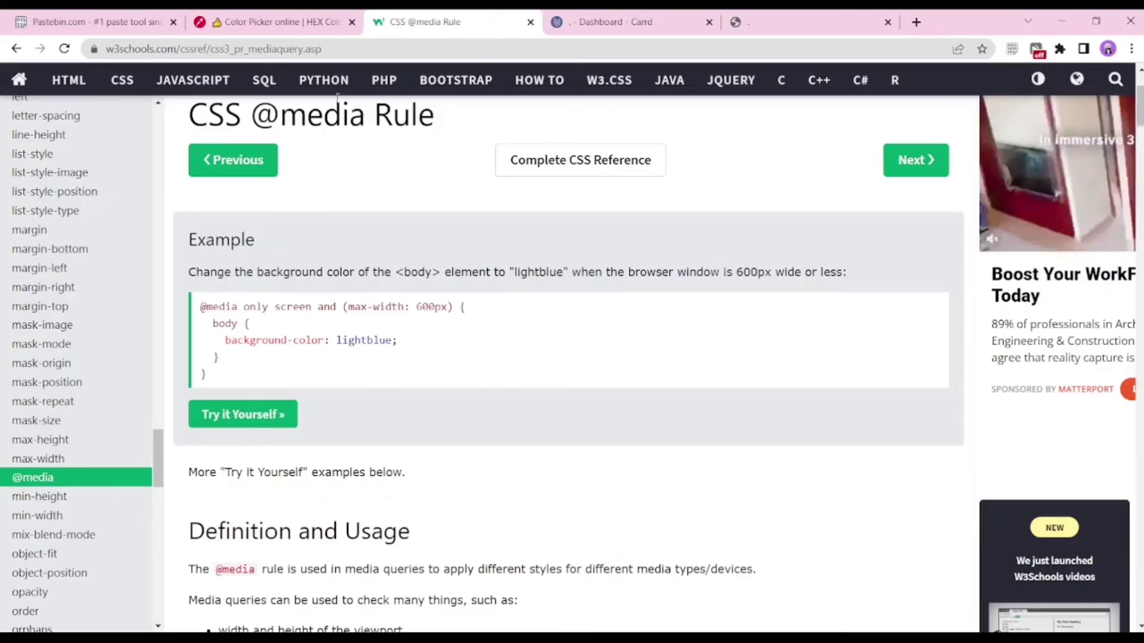
drag(195, 306, 237, 378)
key(ctrl+c)
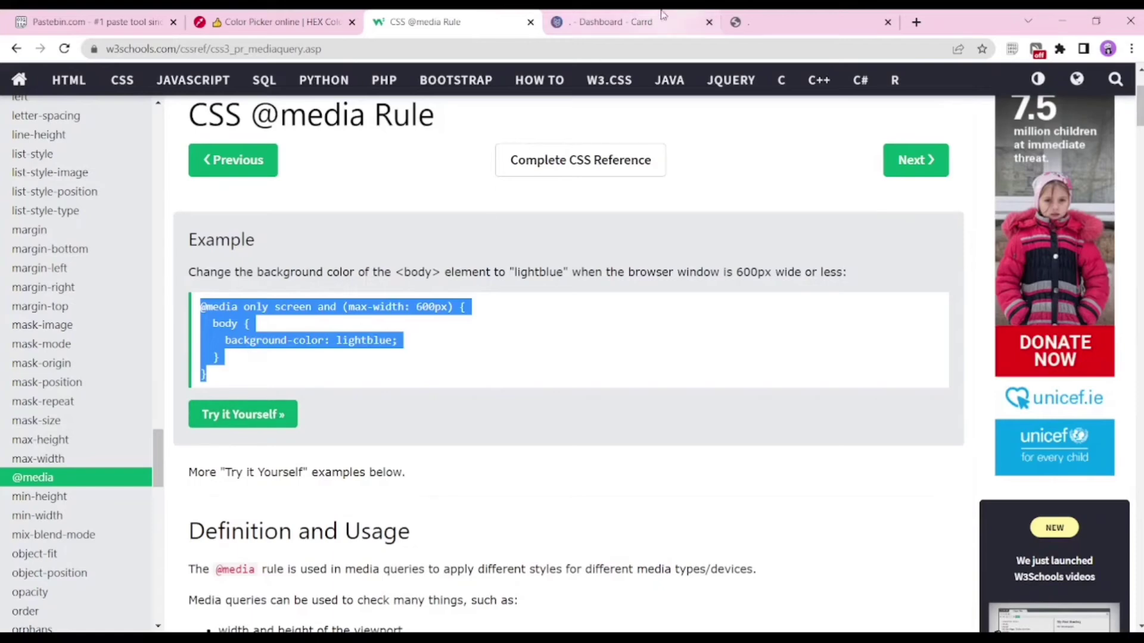
click(620, 21)
click(570, 474)
scroll(122, 410, down, 10)
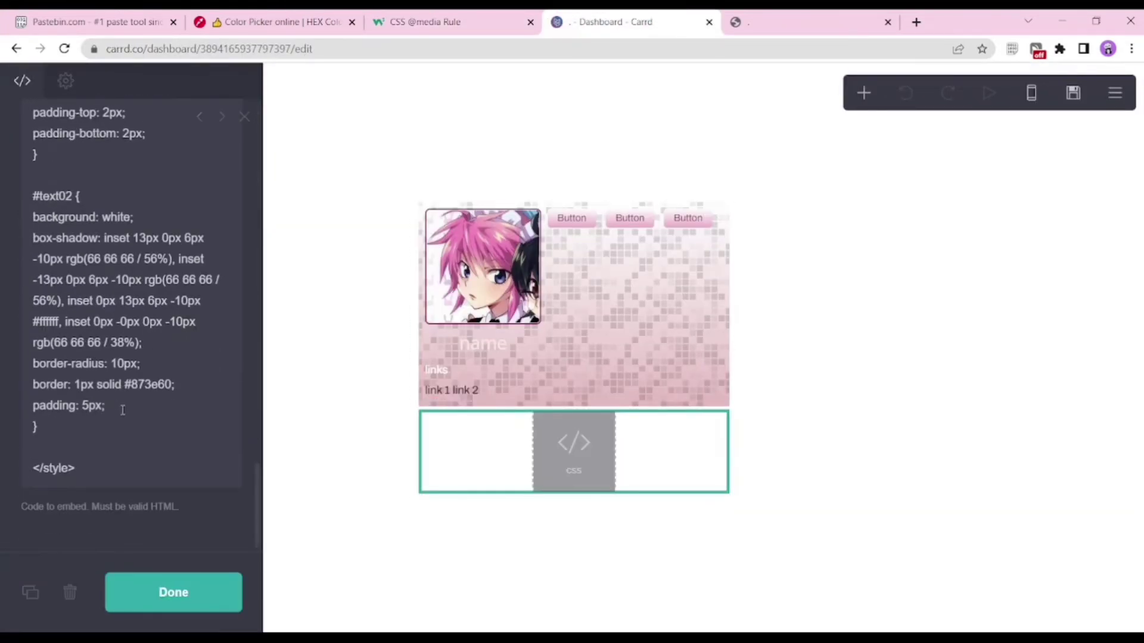
click(107, 419)
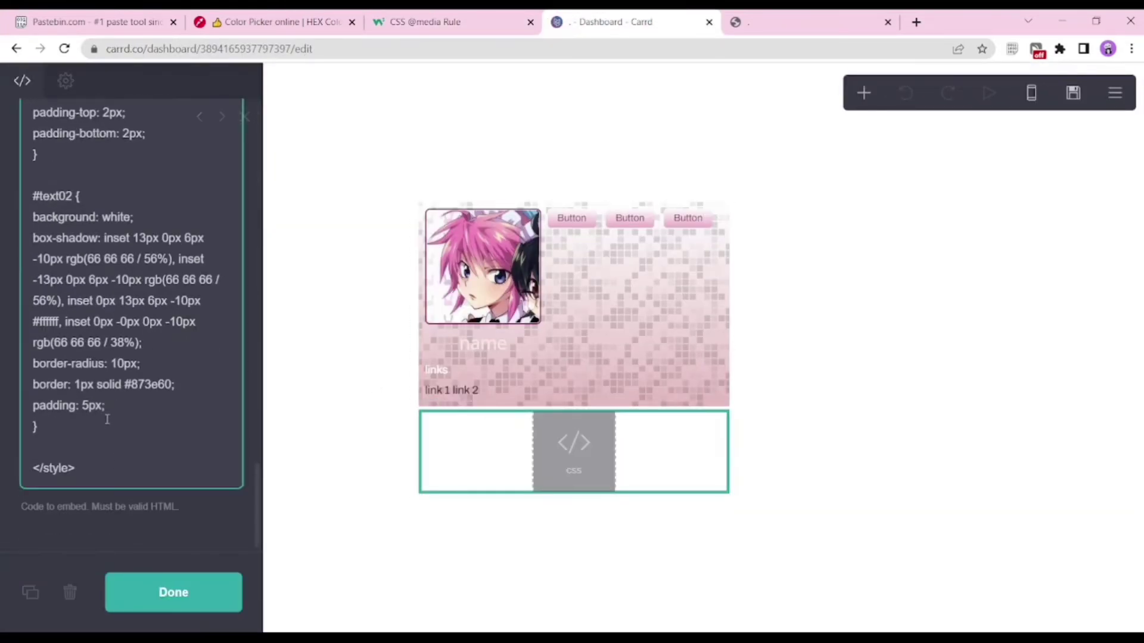
key(Return)
key(Return)
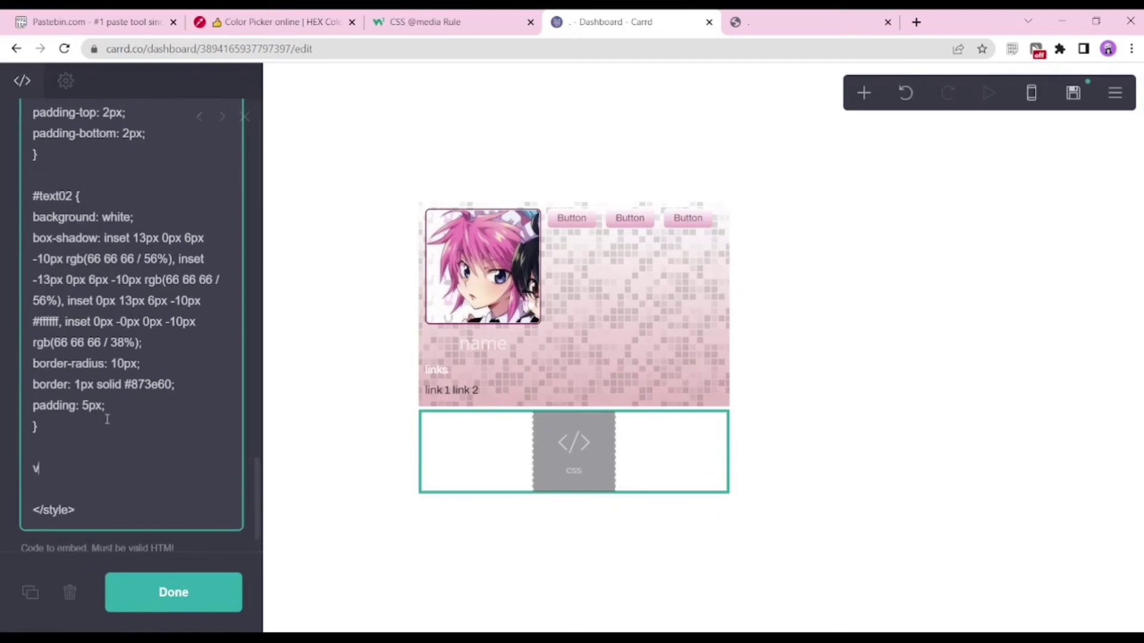
key(ctrl+v)
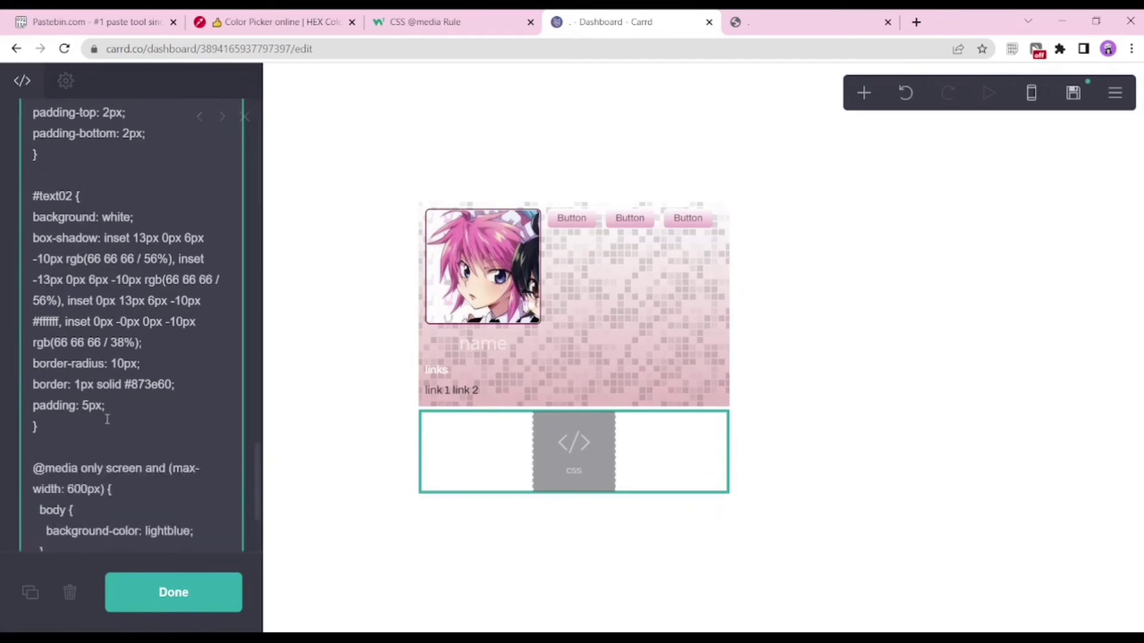
scroll(108, 419, down, 2)
drag(40, 417, 67, 462)
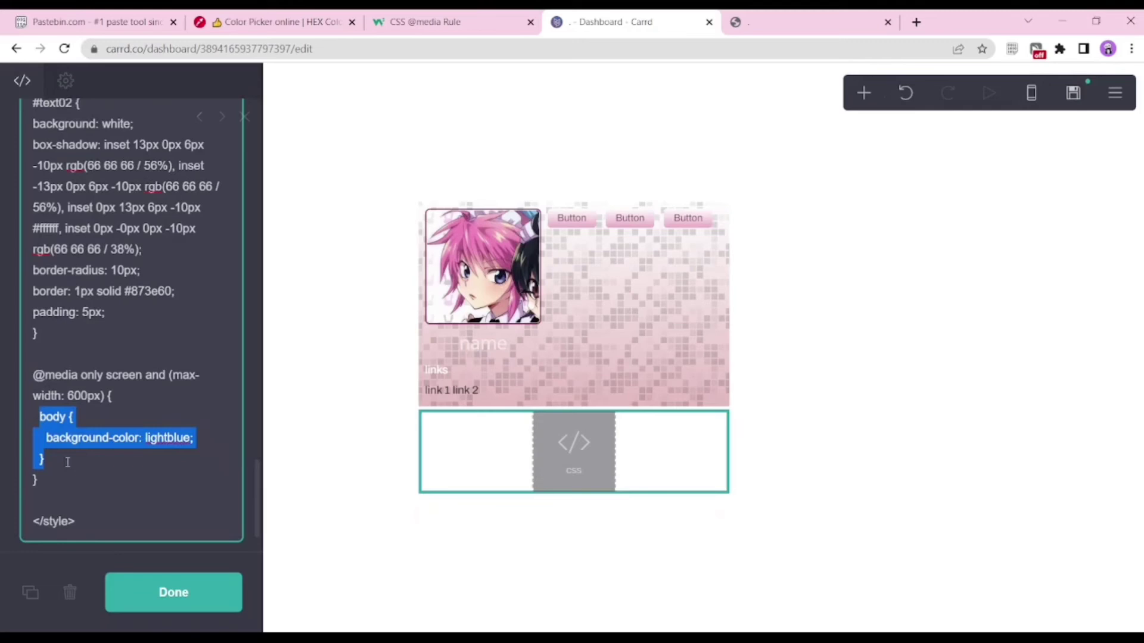
scroll(68, 462, up, 15)
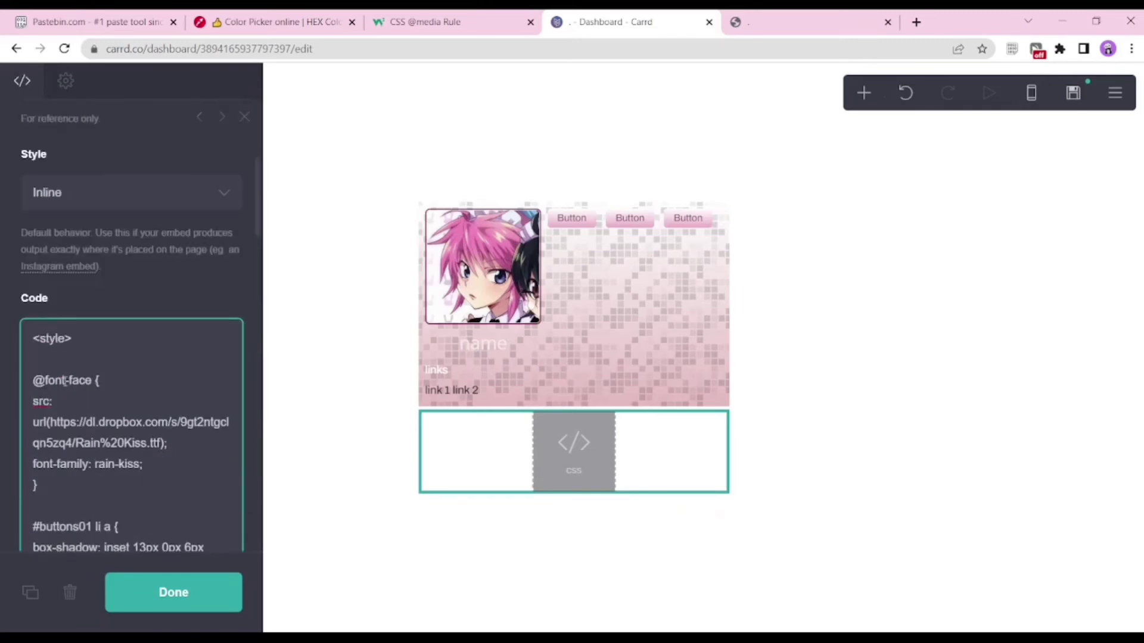
scroll(64, 381, down, 15)
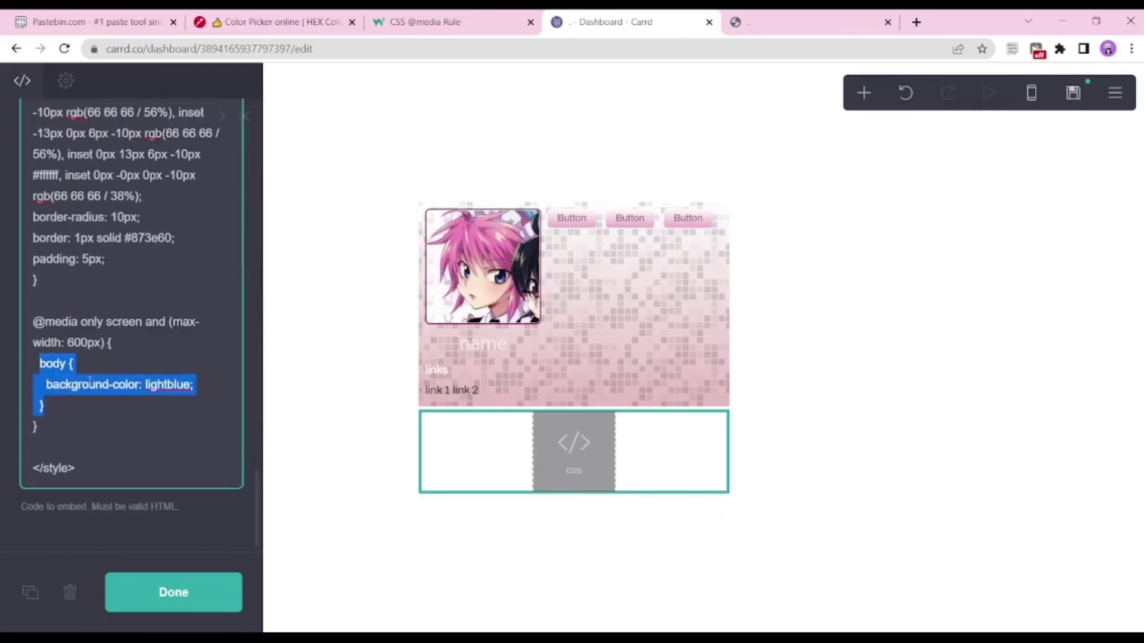
Step: Replace it with #buttons01 { position: relative; top: 14em } and save the site
text(#buttons01)
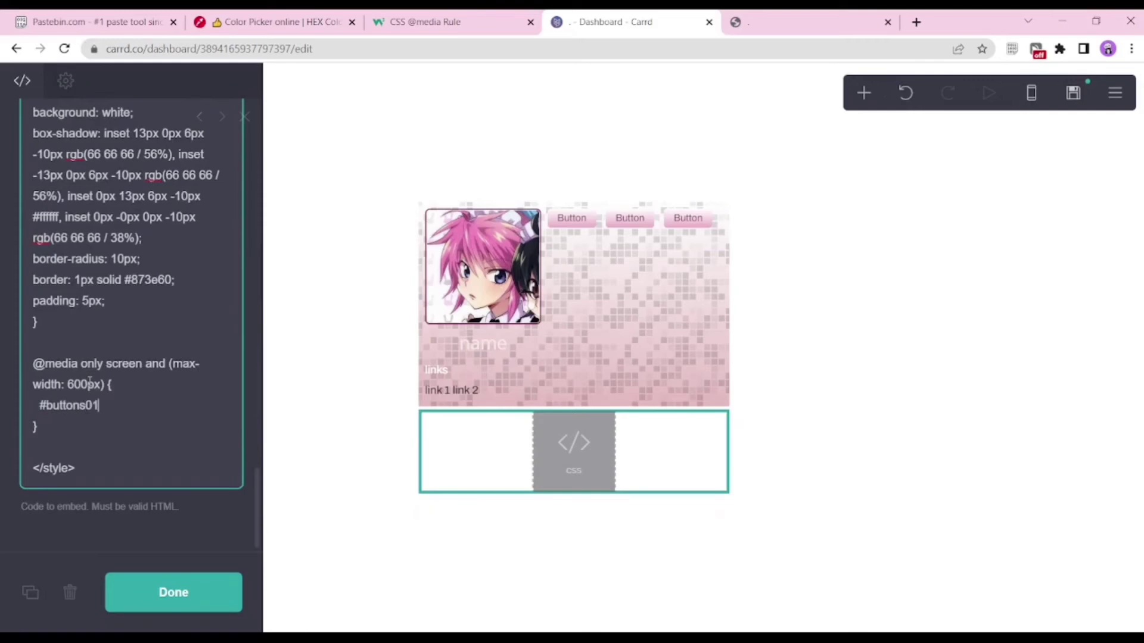
text( {)
key(Return)
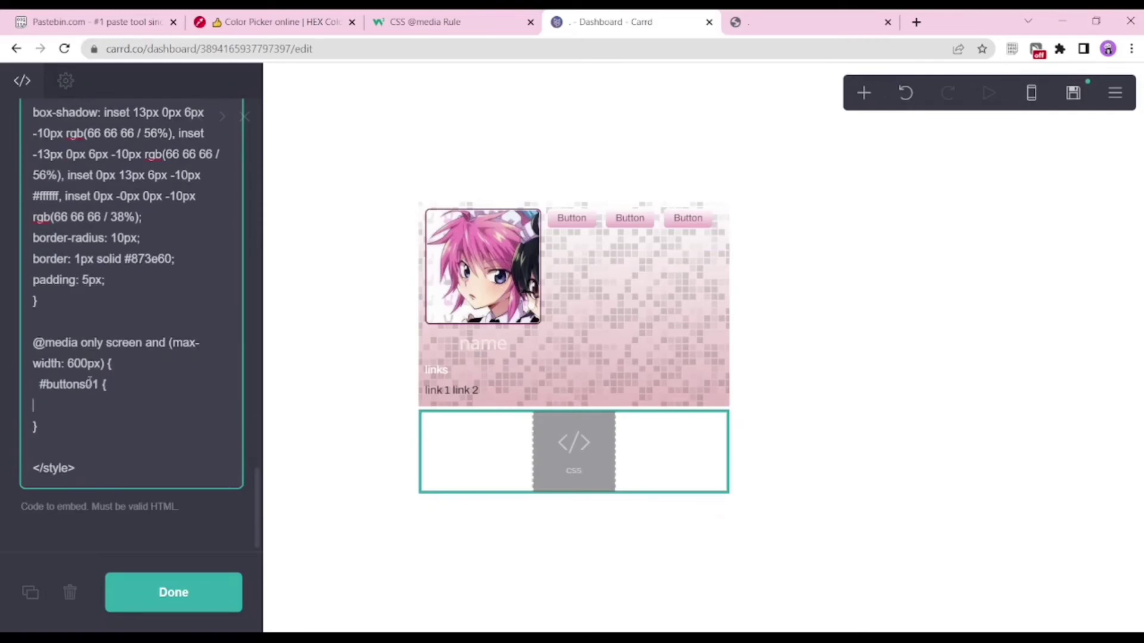
text(pois)
text(tion; rel)
text(ative;)
key(Return)
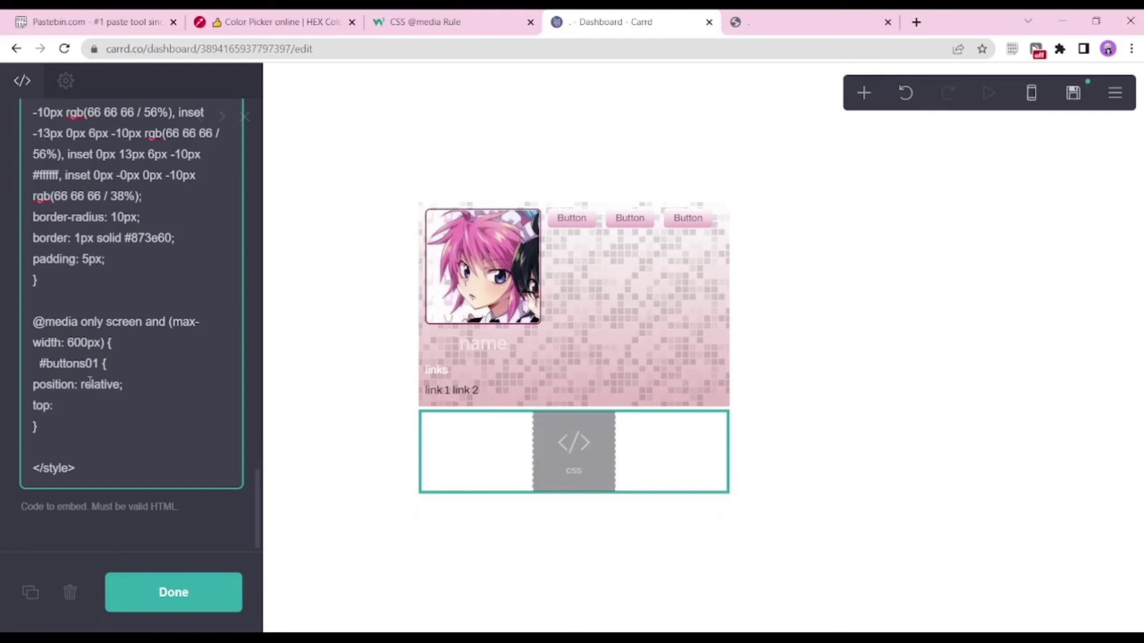
text(top: 14em;)
click(1073, 92)
click(186, 595)
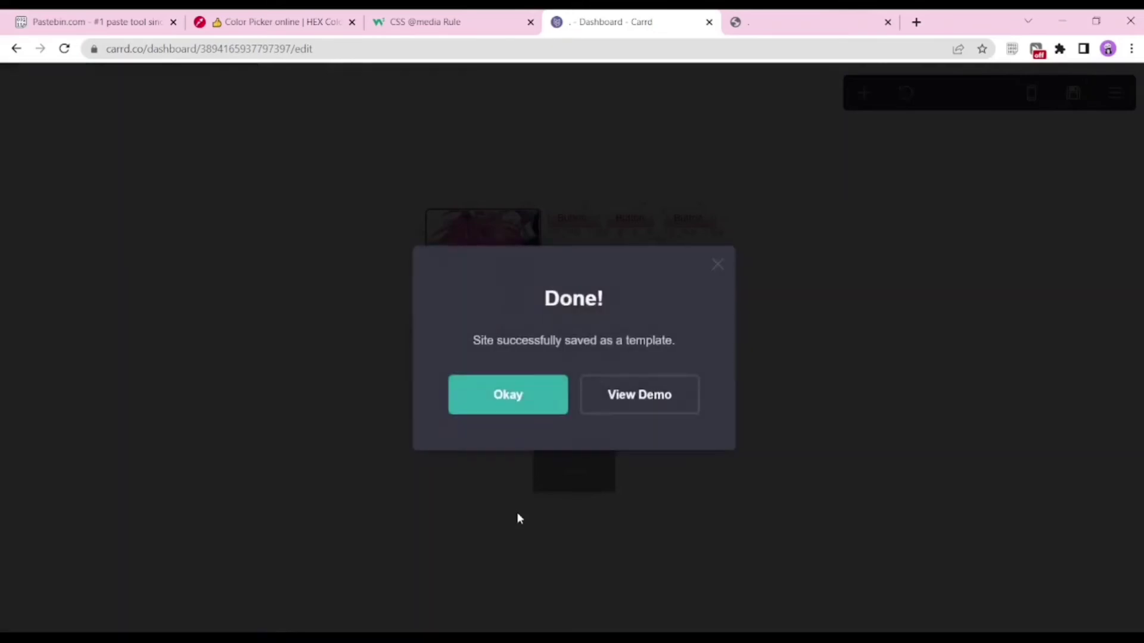
Step: Dismiss the save confirmation, select the three buttons, and reload the published demo page
click(510, 395)
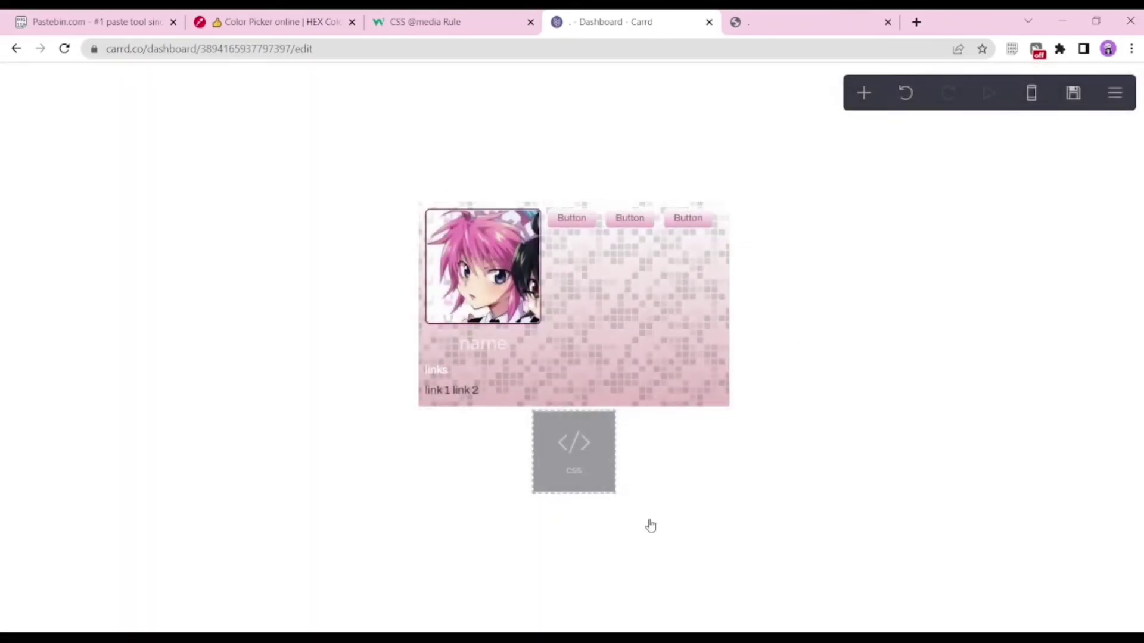
click(620, 219)
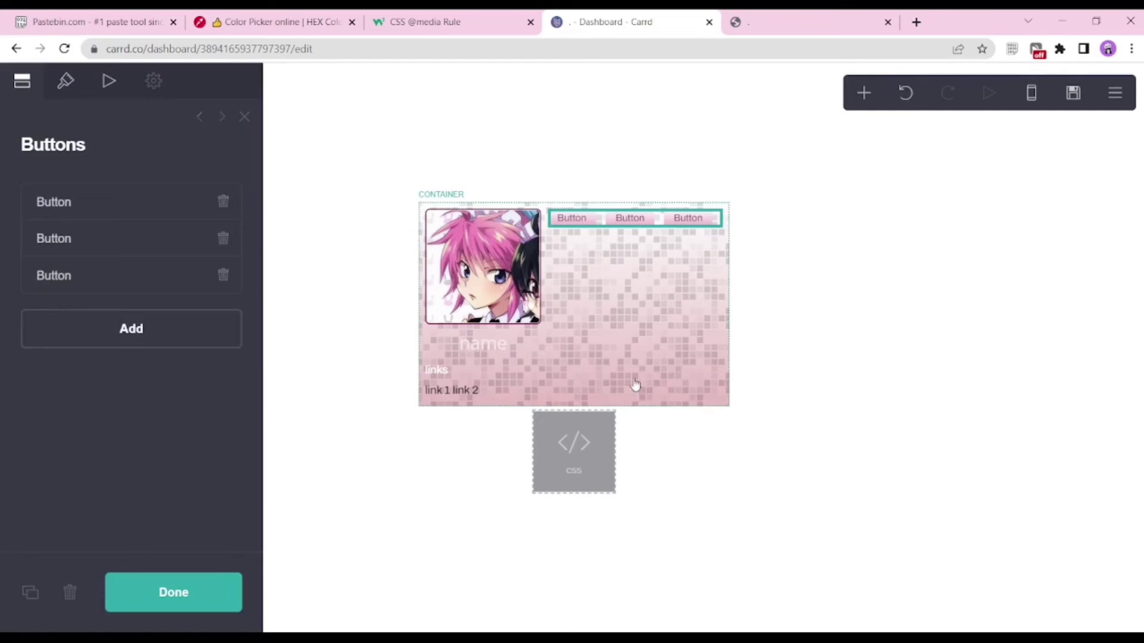
click(765, 23)
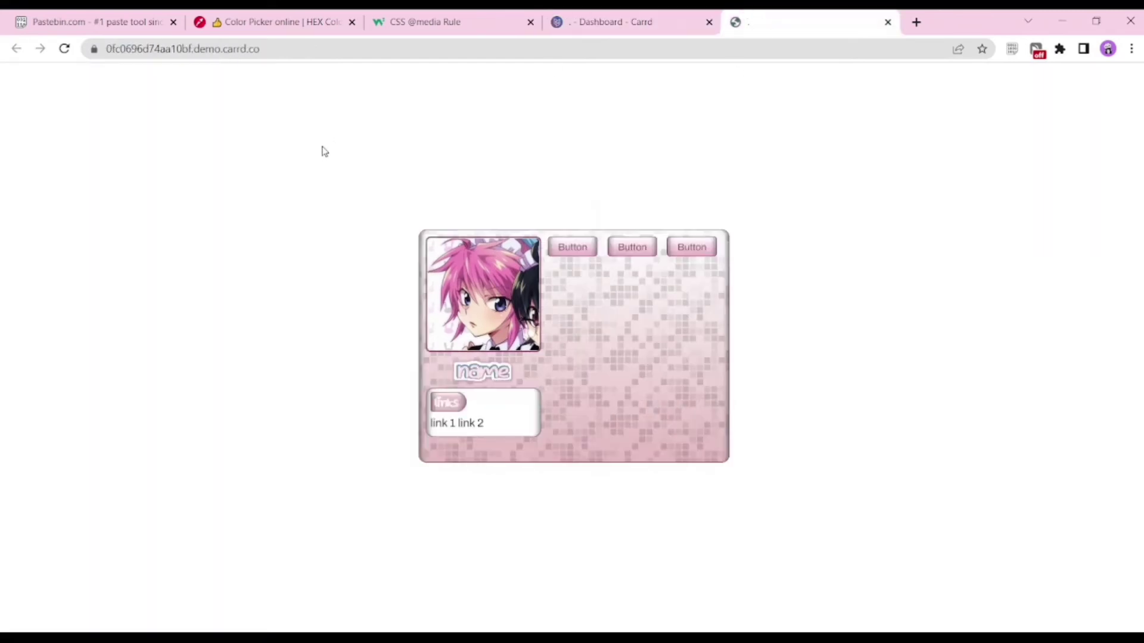
click(65, 49)
Step: Find Responsinator via Google and preview the demo site URL at phone width
key(ctrl+l)
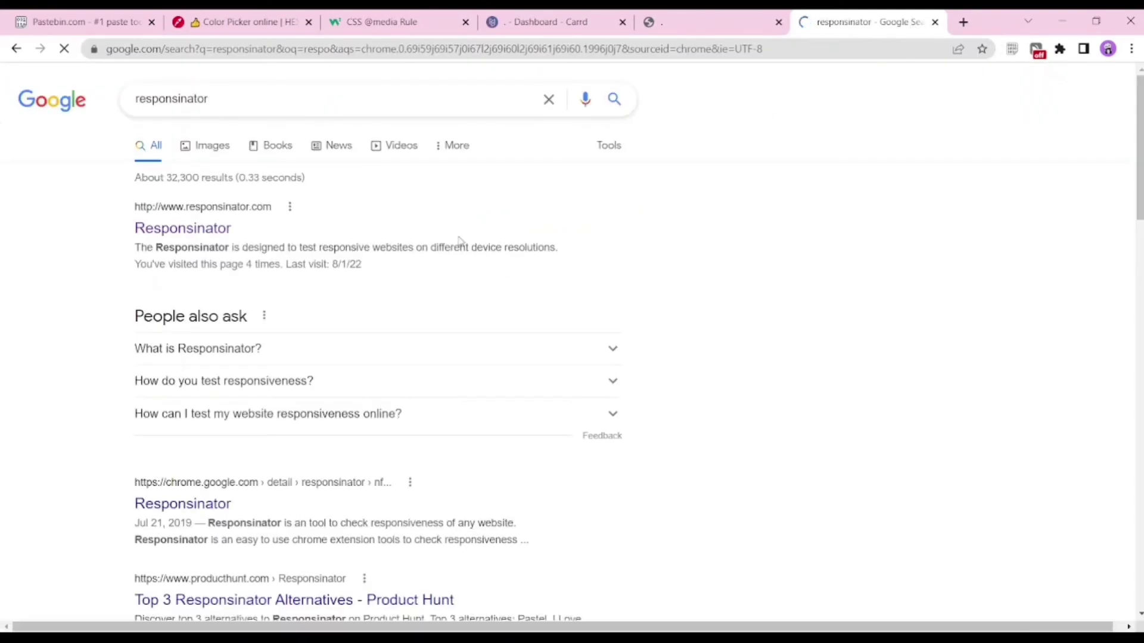
click(236, 237)
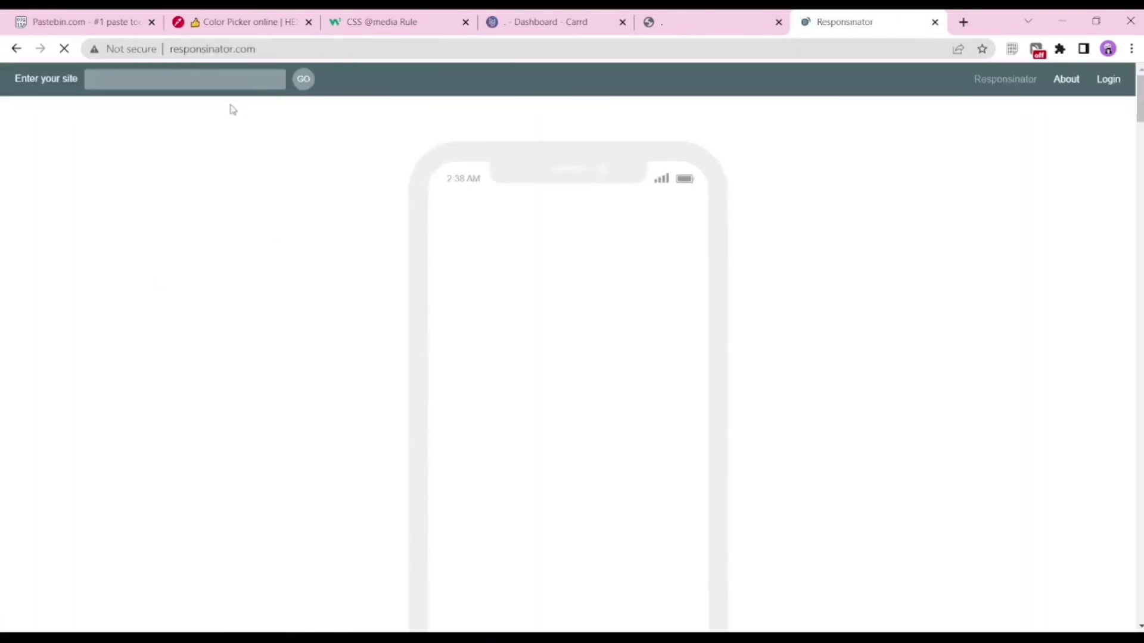
click(220, 78)
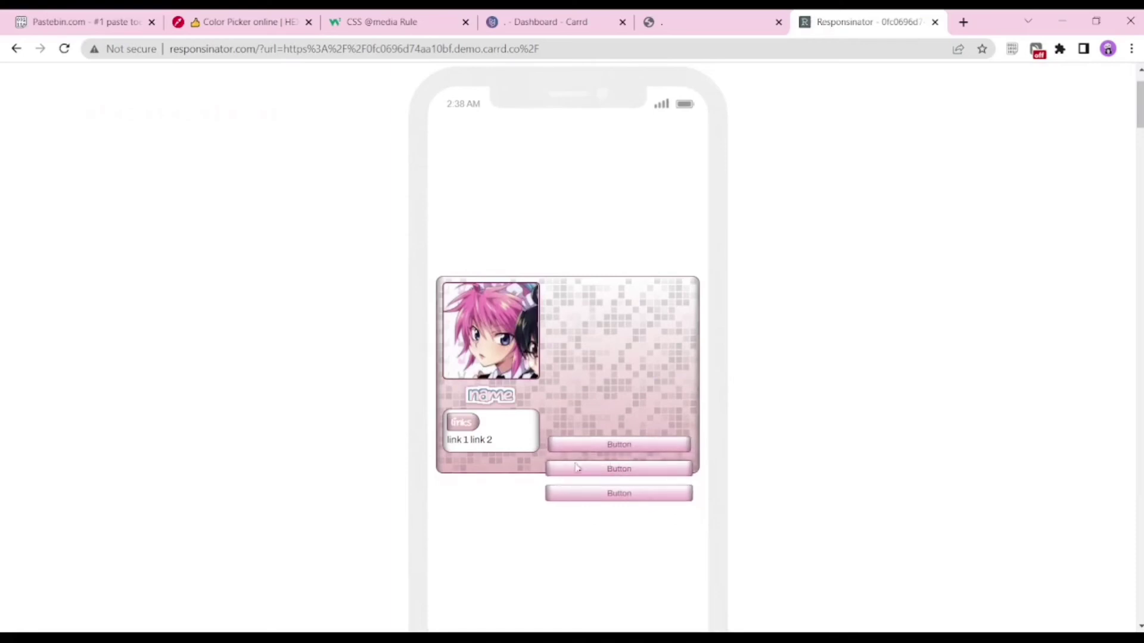
click(587, 22)
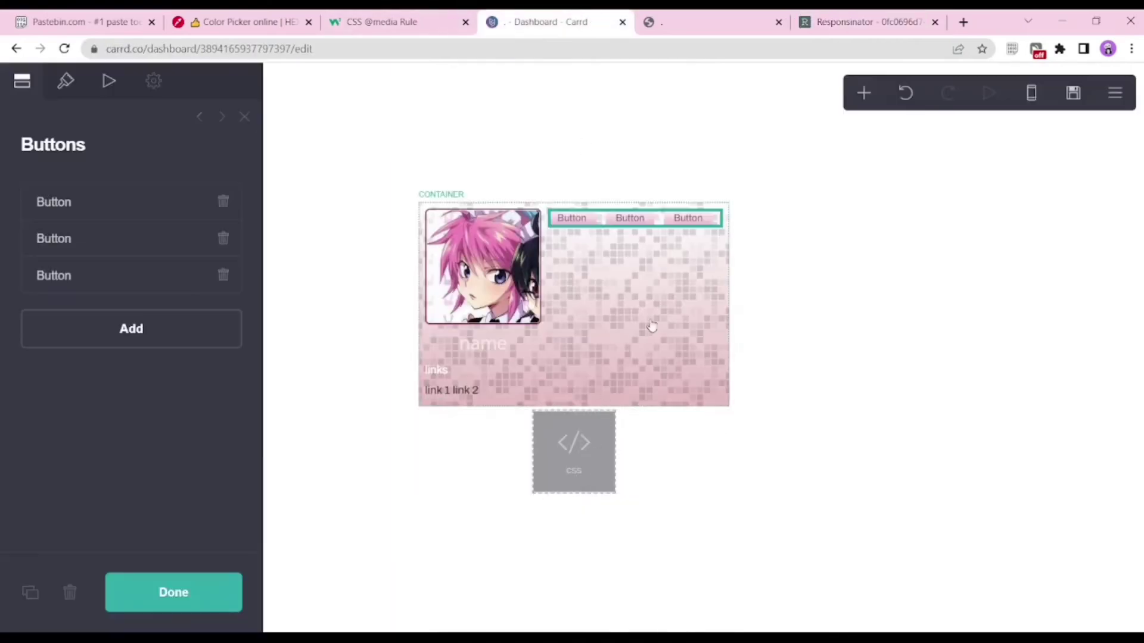
click(876, 22)
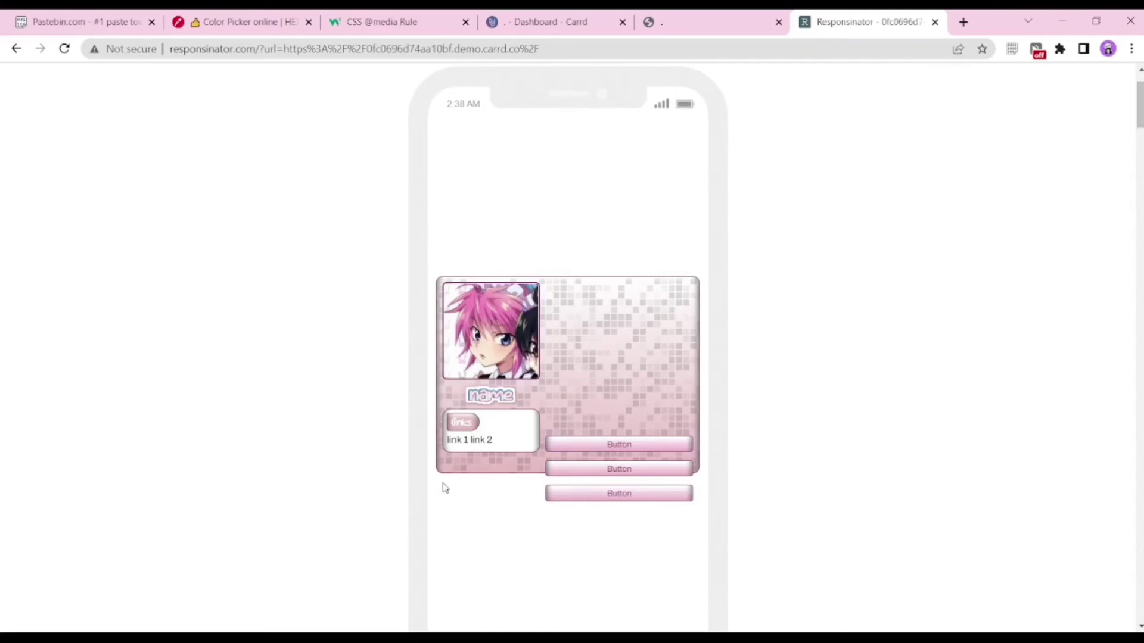
Step: Switch back to the Carrd editor and open the CSS embed's code
click(589, 22)
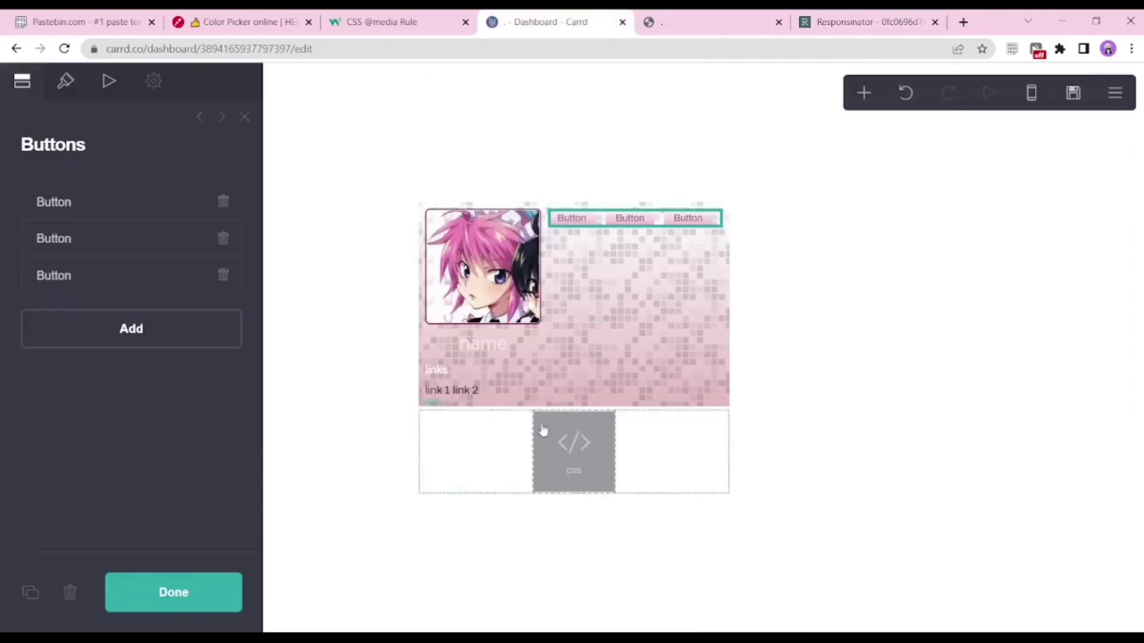
key(ctrl+Tab)
click(857, 18)
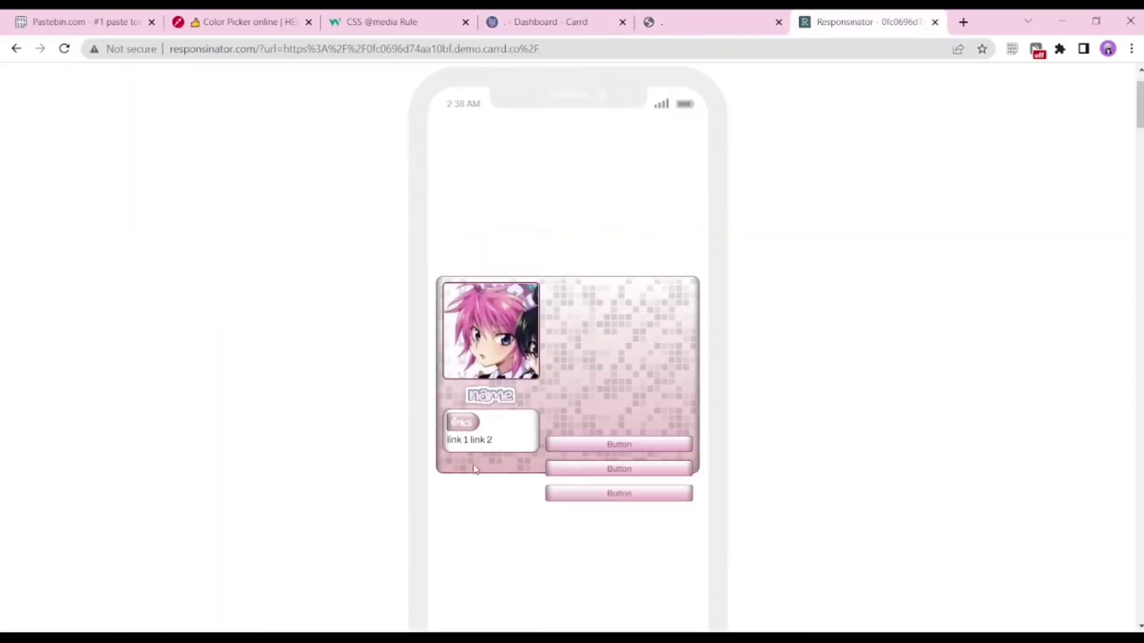
click(387, 22)
click(551, 22)
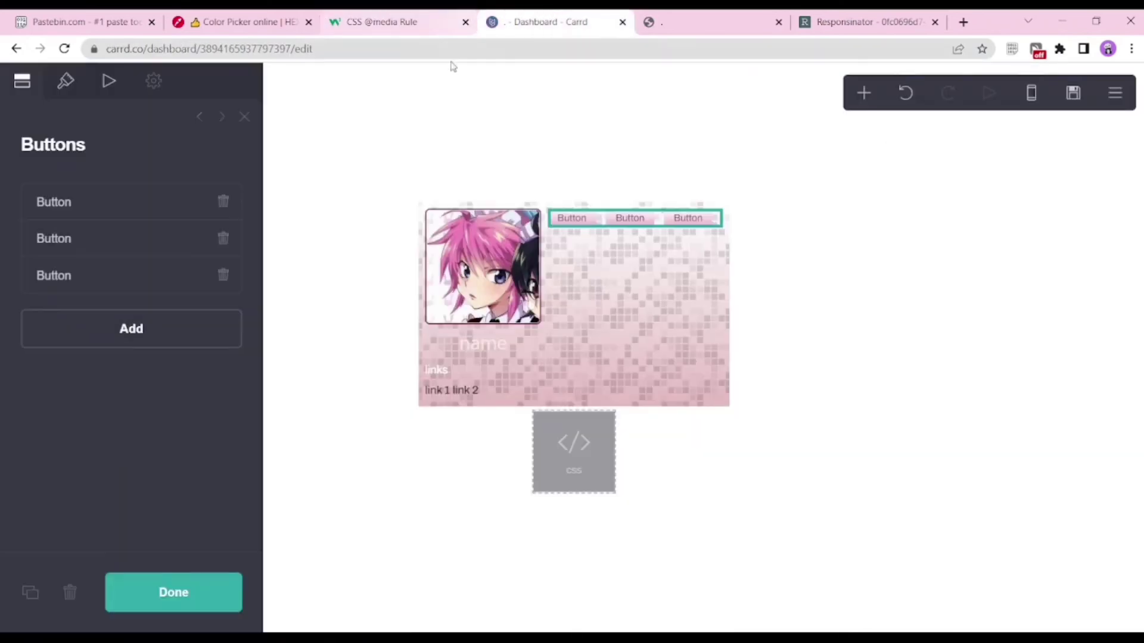
click(598, 441)
scroll(93, 453, down, 10)
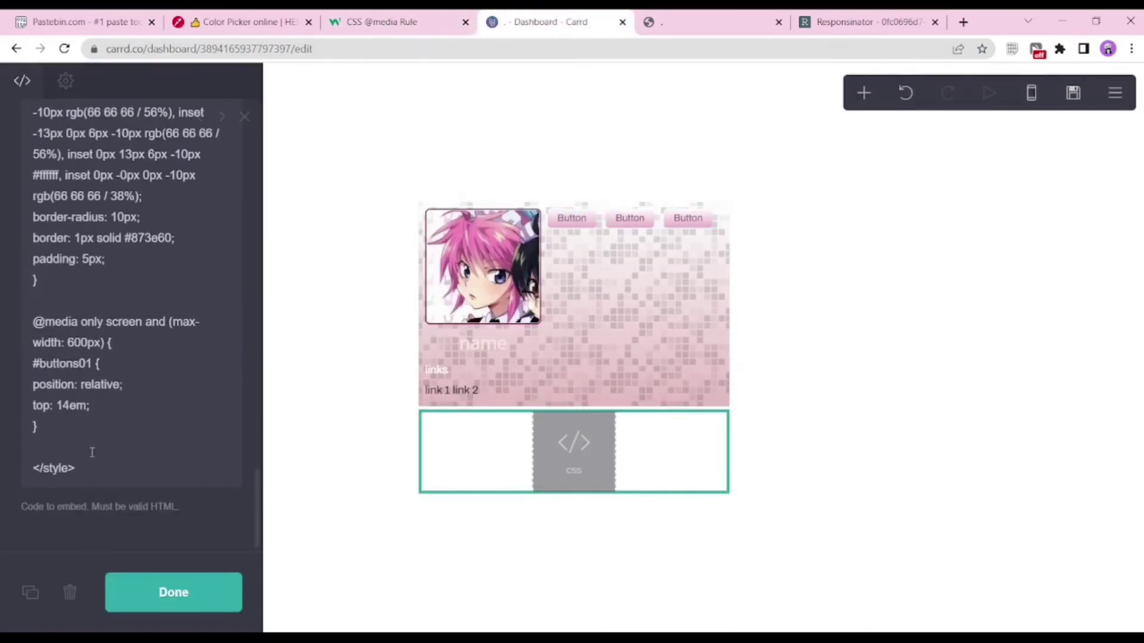
Step: Close the #buttons01 rule and add #text02 { position: relative; top: 3em; }, then save
click(117, 407)
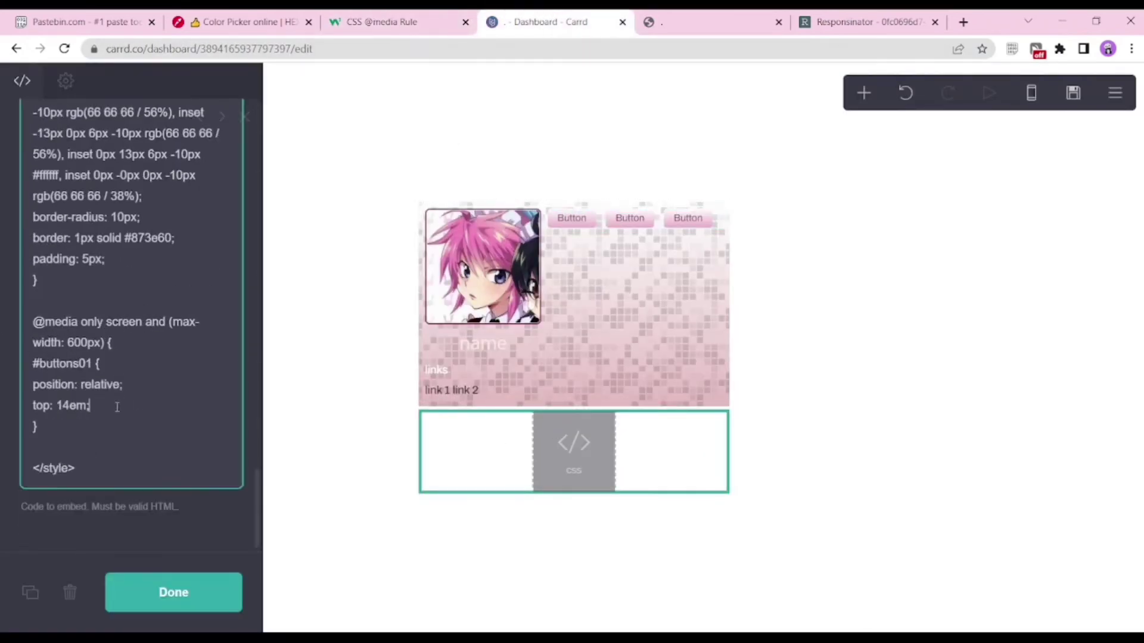
key(Return)
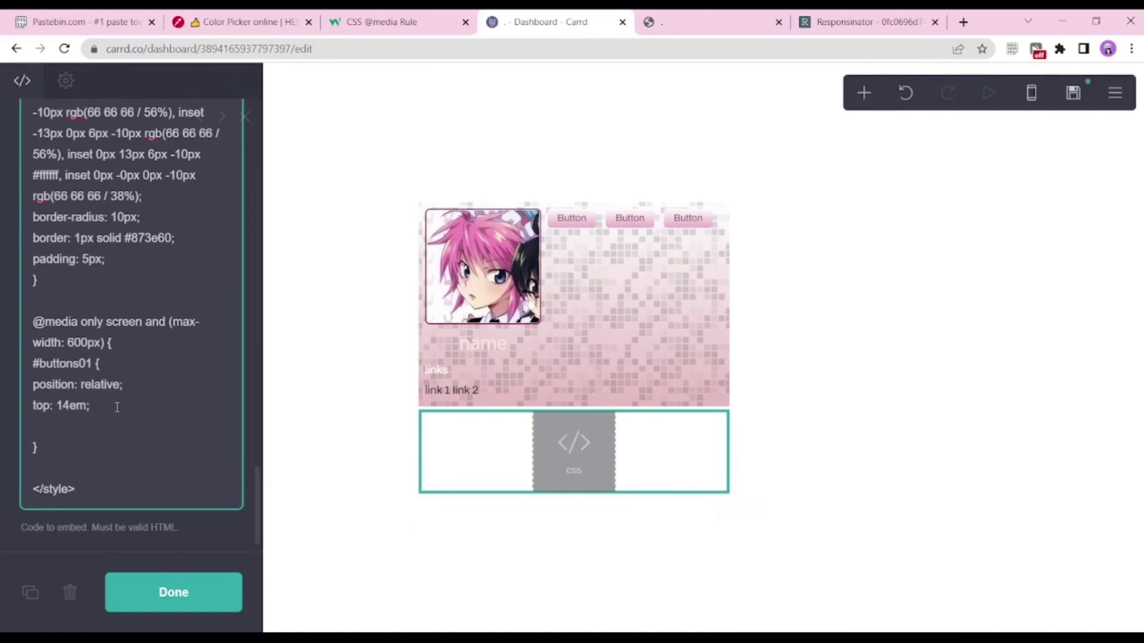
text(})
key(Return)
key(Return)
text(#)
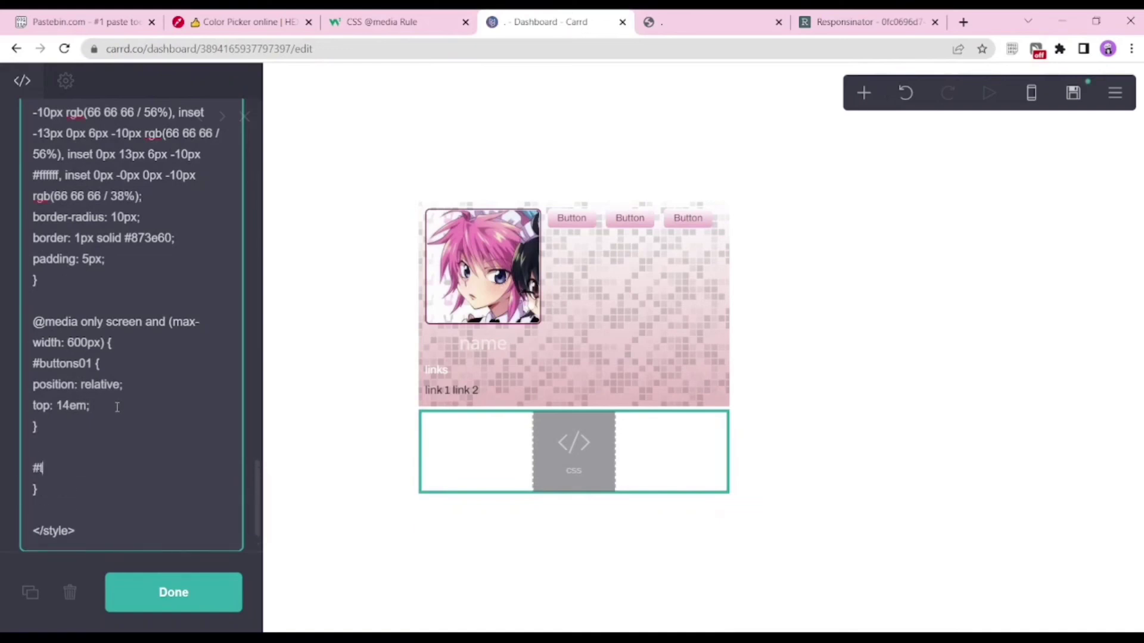
text(text02 {)
key(Return)
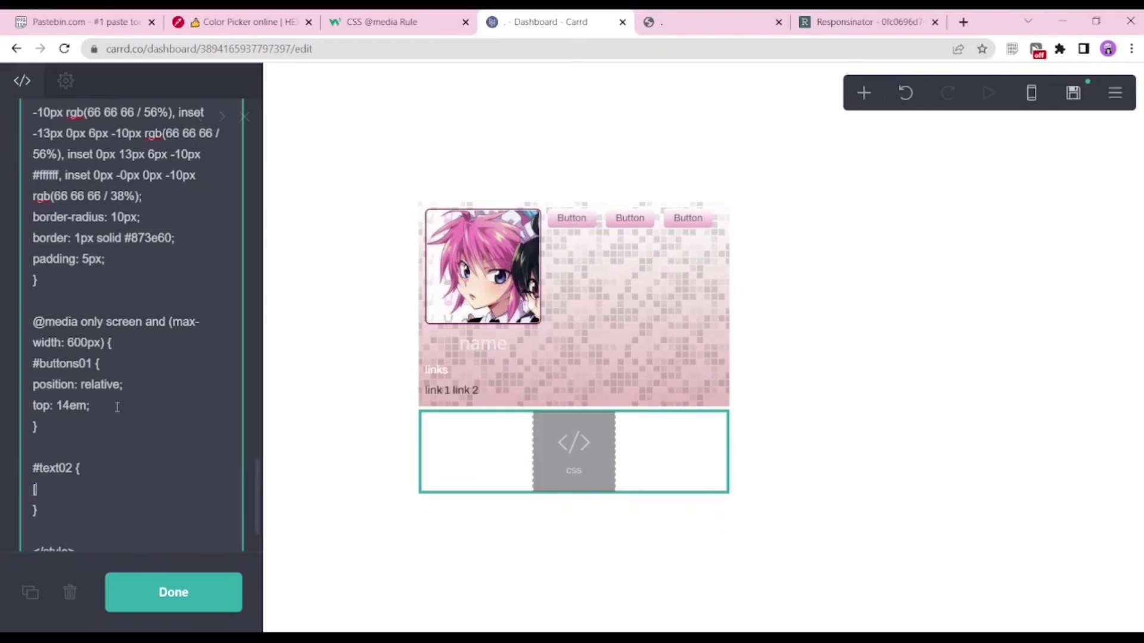
key(BackSpace)
key(BackSpace)
text(position: relative;)
key(Return)
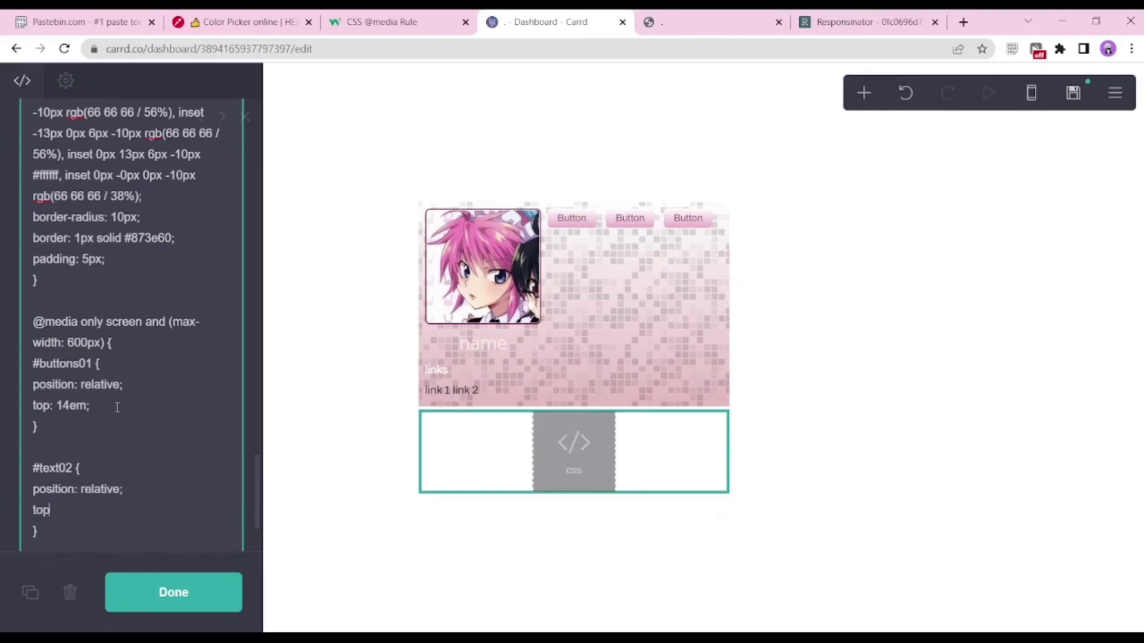
text(top: 3em;)
key(ctrl+s)
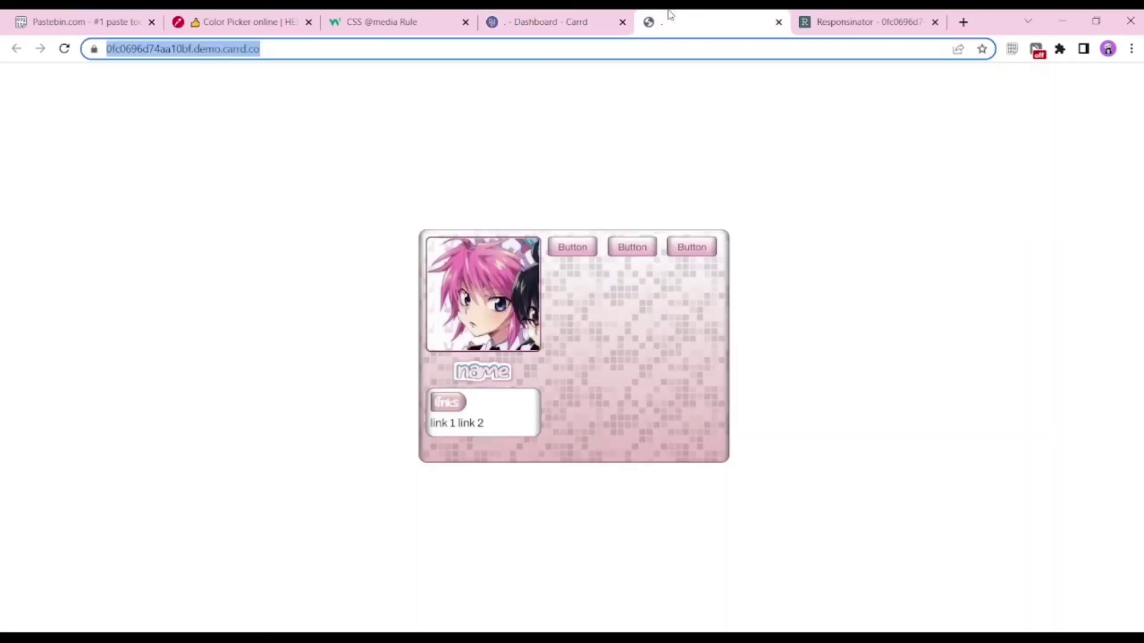
Step: Reload the demo and refresh the Responsinator phone preview to inspect the lowered links box
click(64, 48)
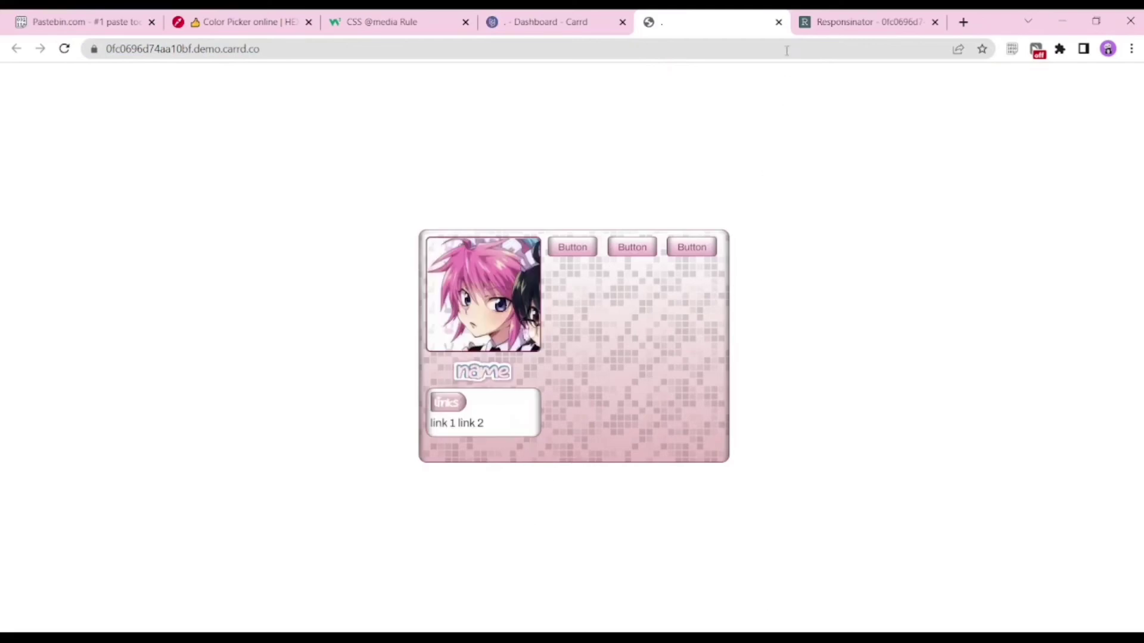
click(863, 21)
scroll(258, 208, up, 1)
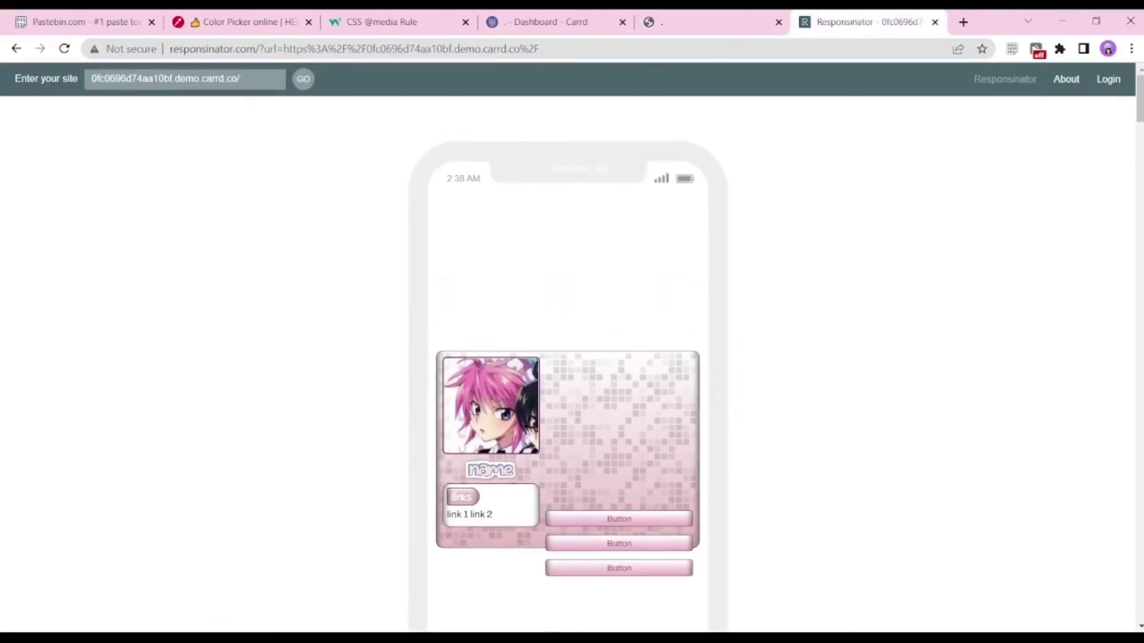
click(303, 78)
scroll(798, 283, down, 2)
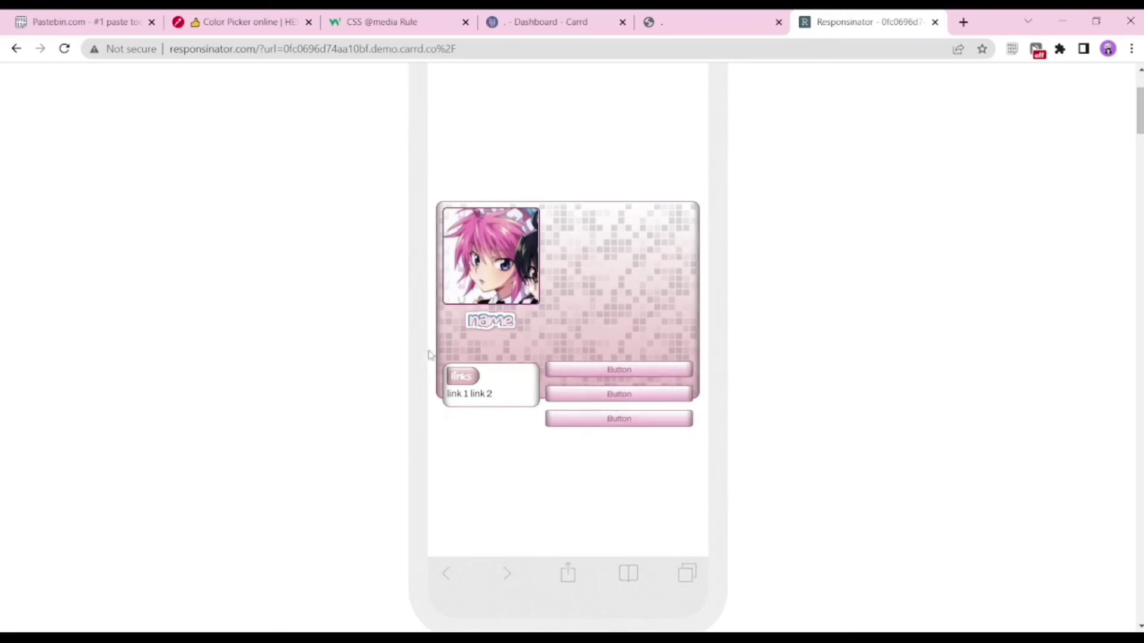
scroll(455, 284, down, 4)
scroll(462, 291, up, 5)
scroll(467, 320, up, 2)
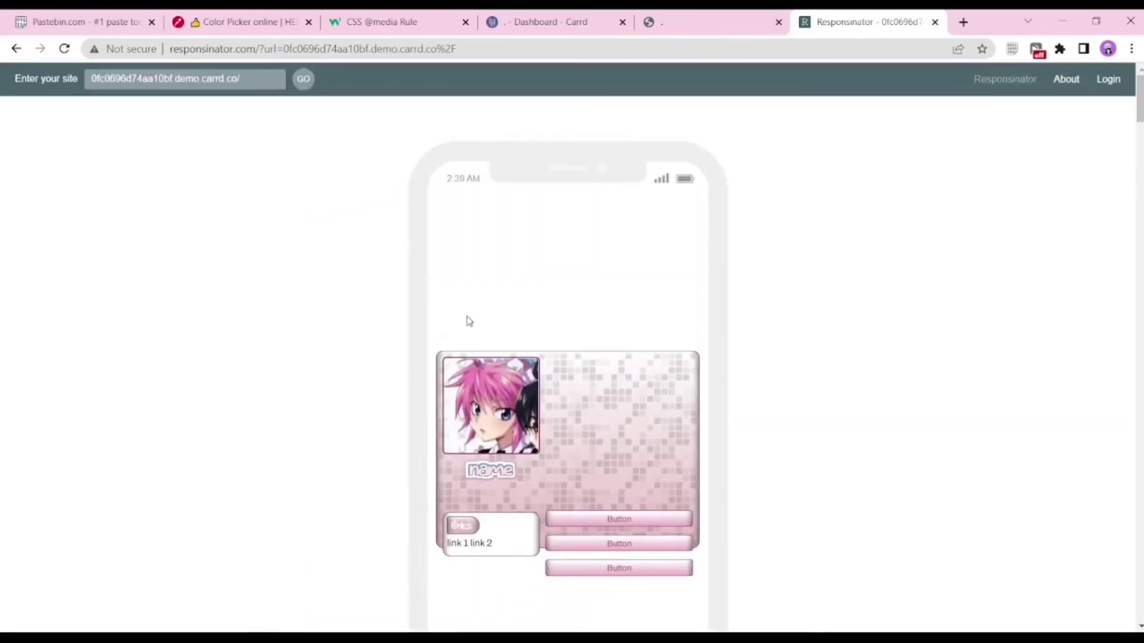
scroll(467, 319, down, 2)
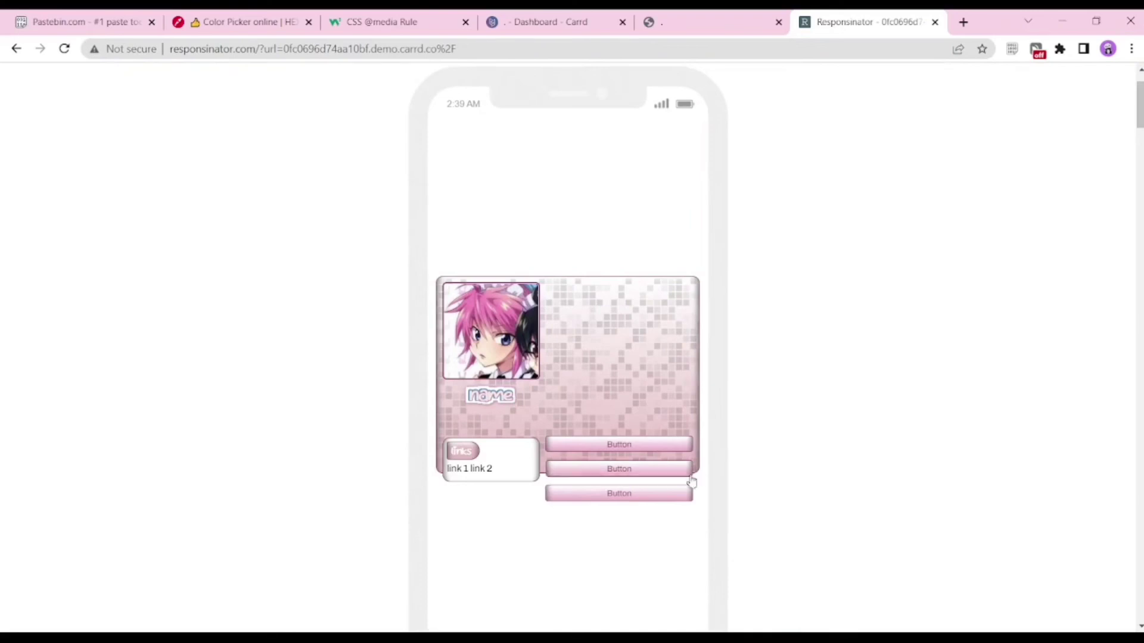
Step: Compare the desktop demo page, with its buttons in a row, against the phone preview
click(572, 21)
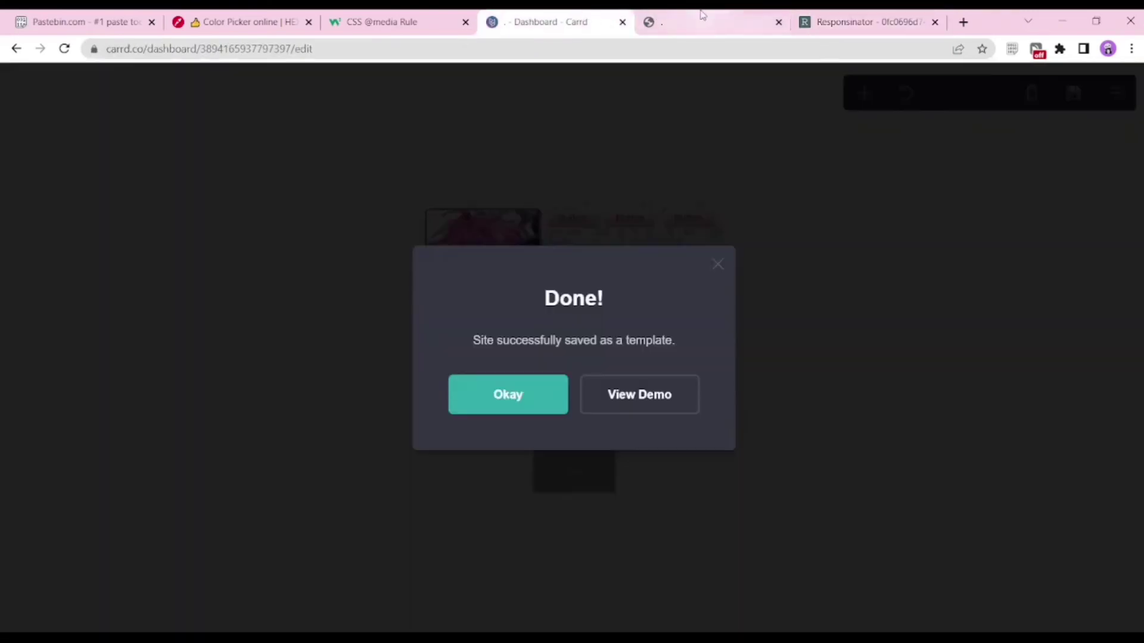
click(702, 18)
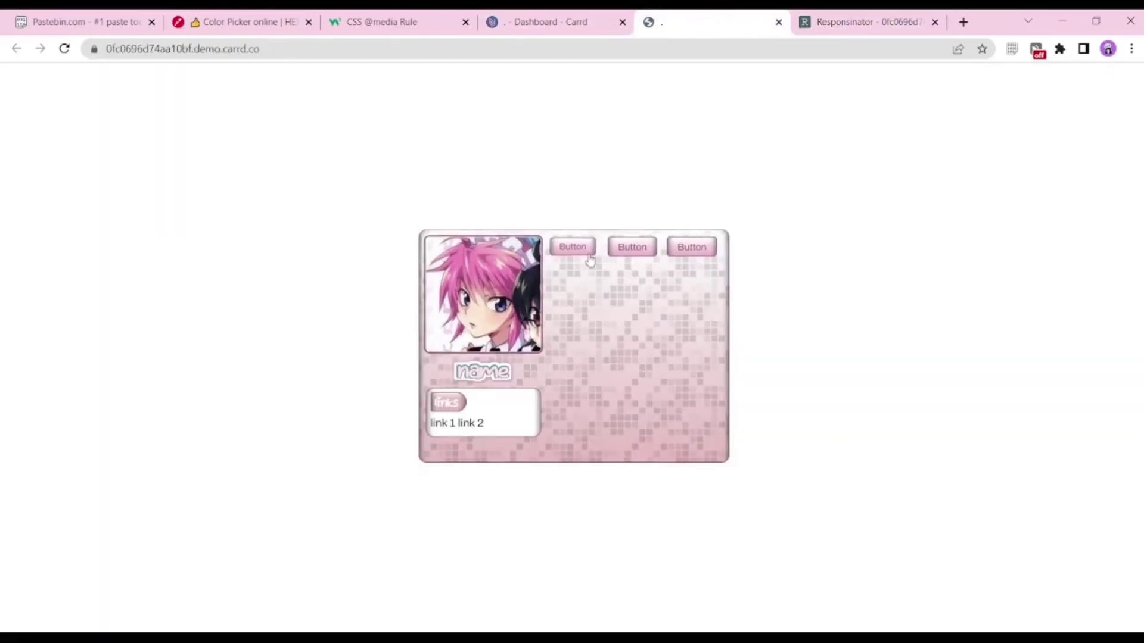
click(901, 20)
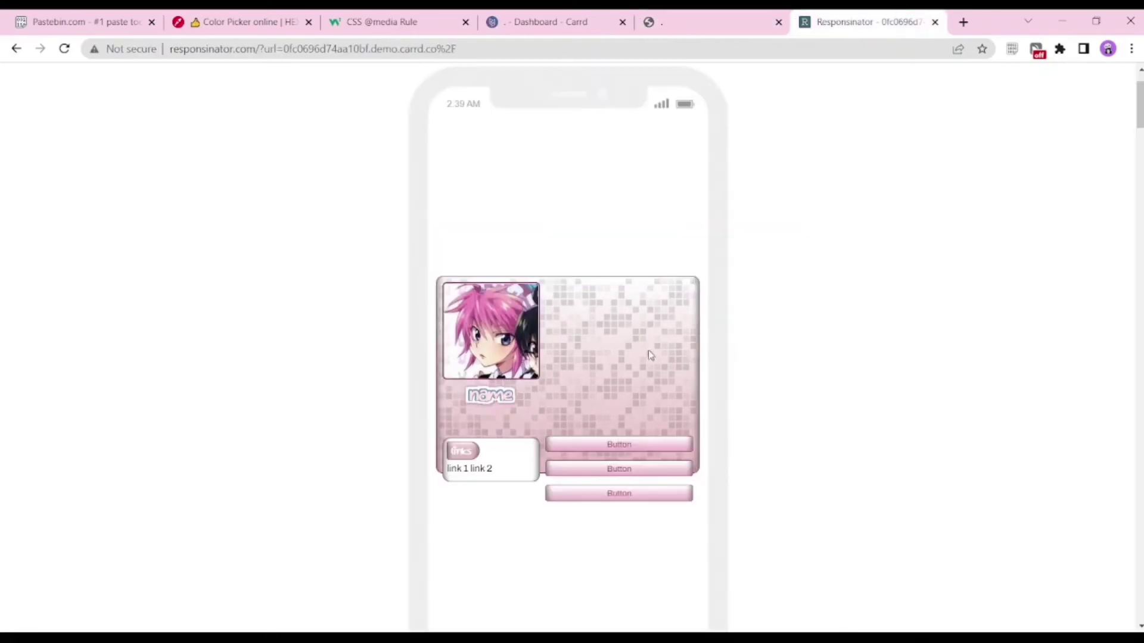
click(647, 17)
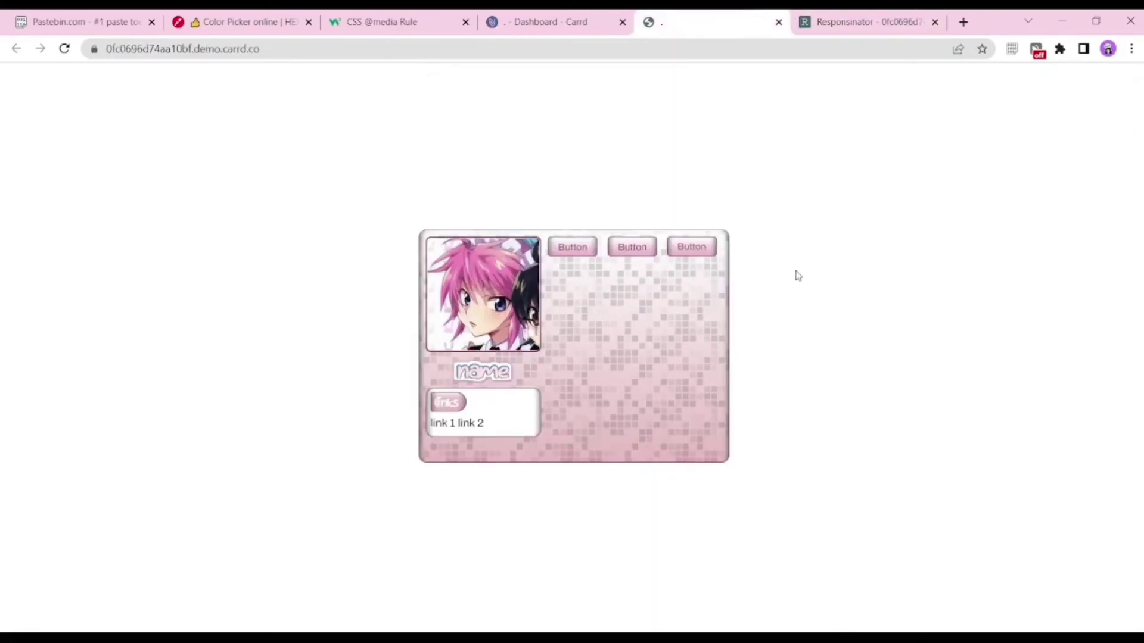